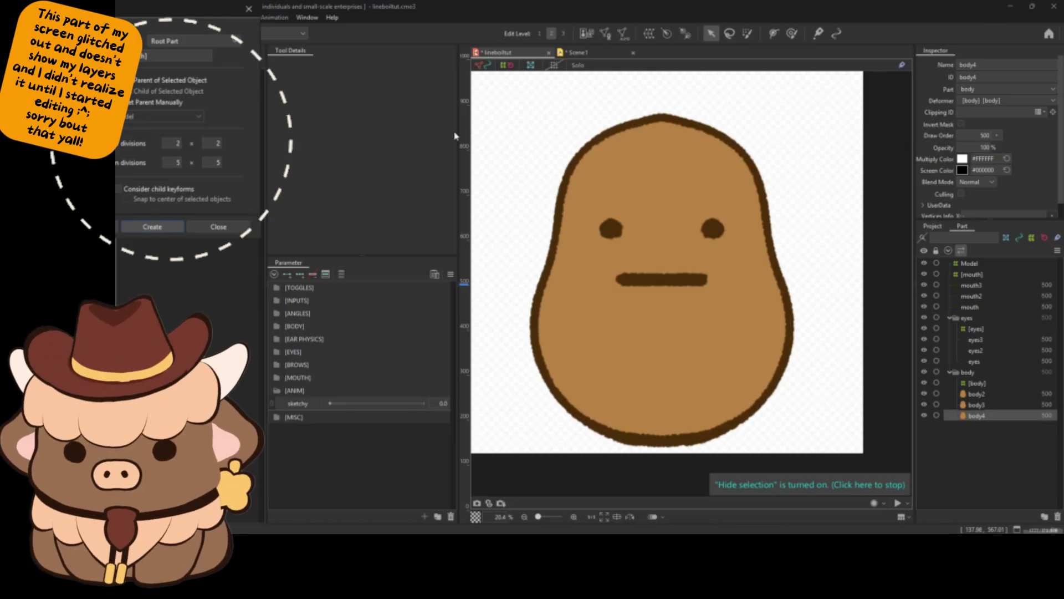
Turn the sketchy parameter into a Blend Shape parameter, keeping its range from 0.0 to 2.0
left_click_drag(695, 201, 724, 206)
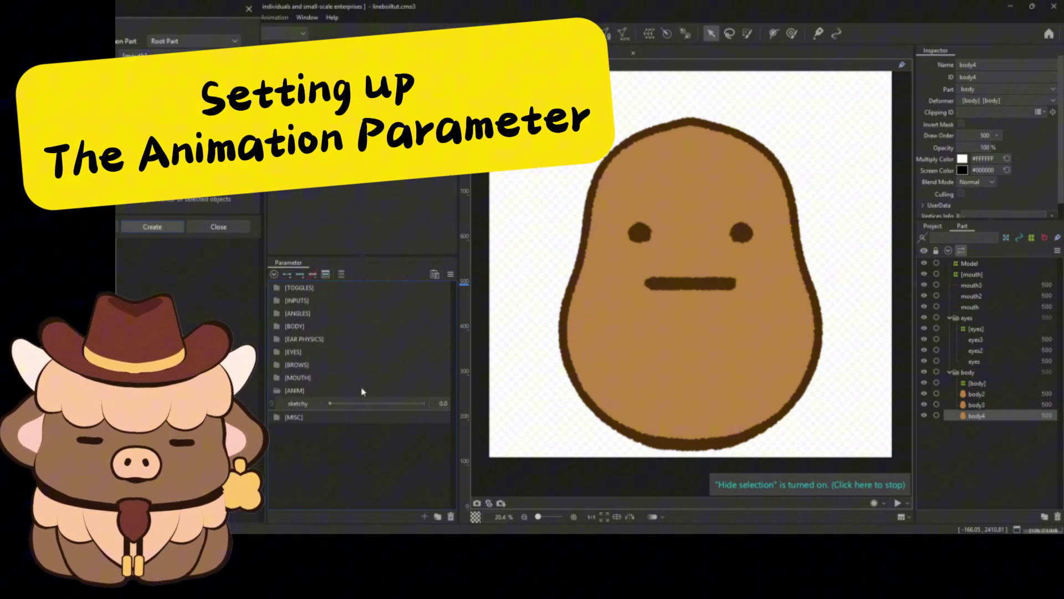
right_click(297, 407)
left_click(318, 412)
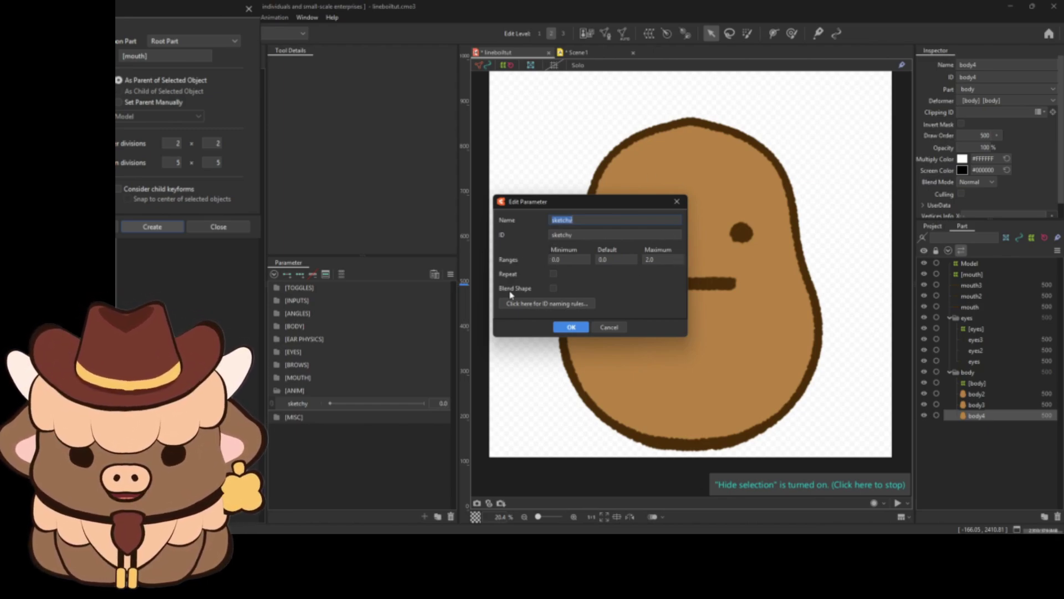
left_click(553, 288)
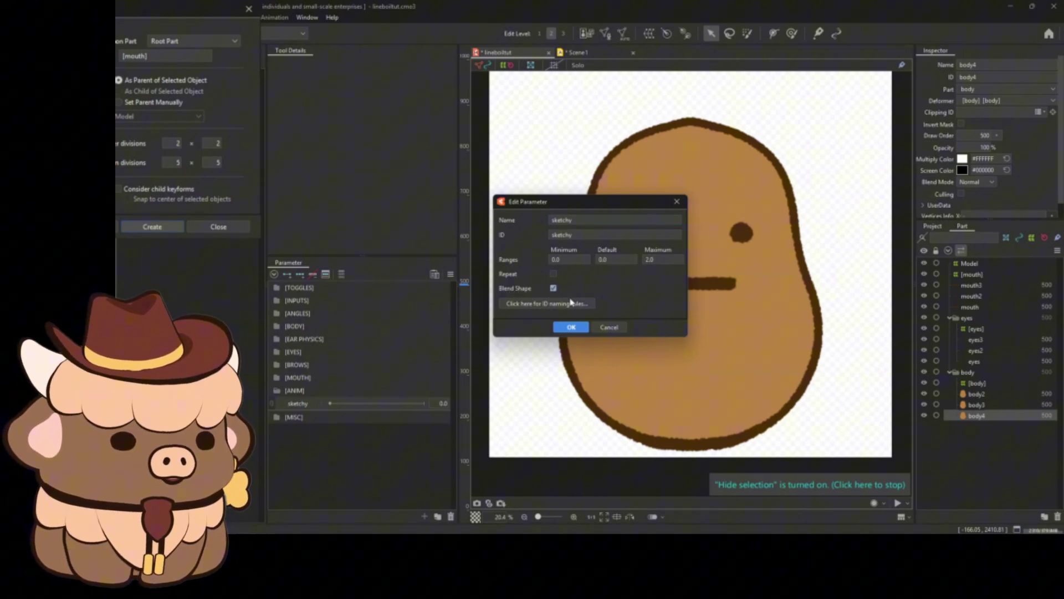
left_click_drag(554, 201, 393, 189)
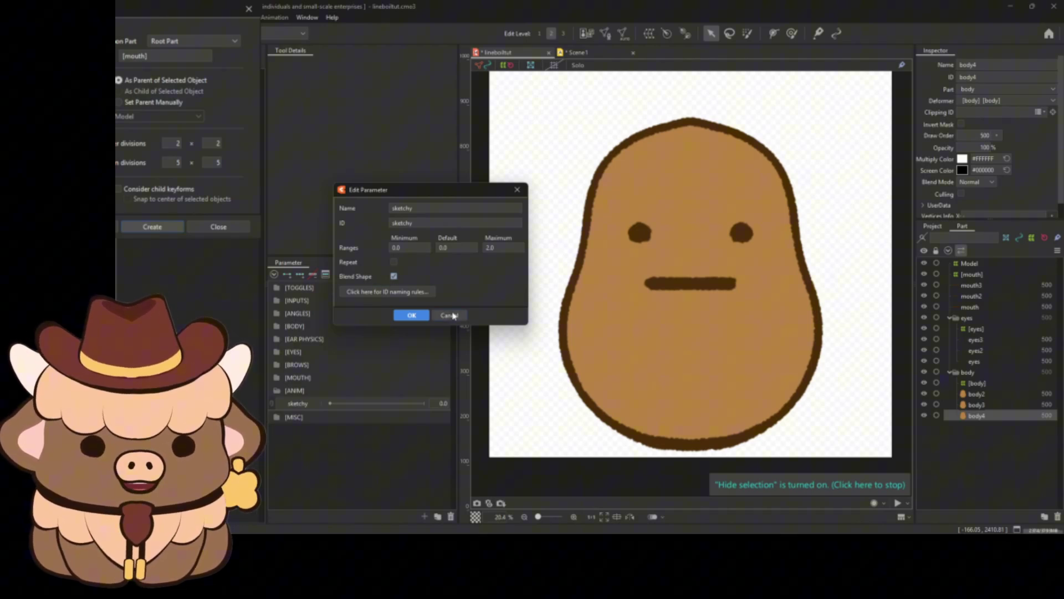
left_click(411, 315)
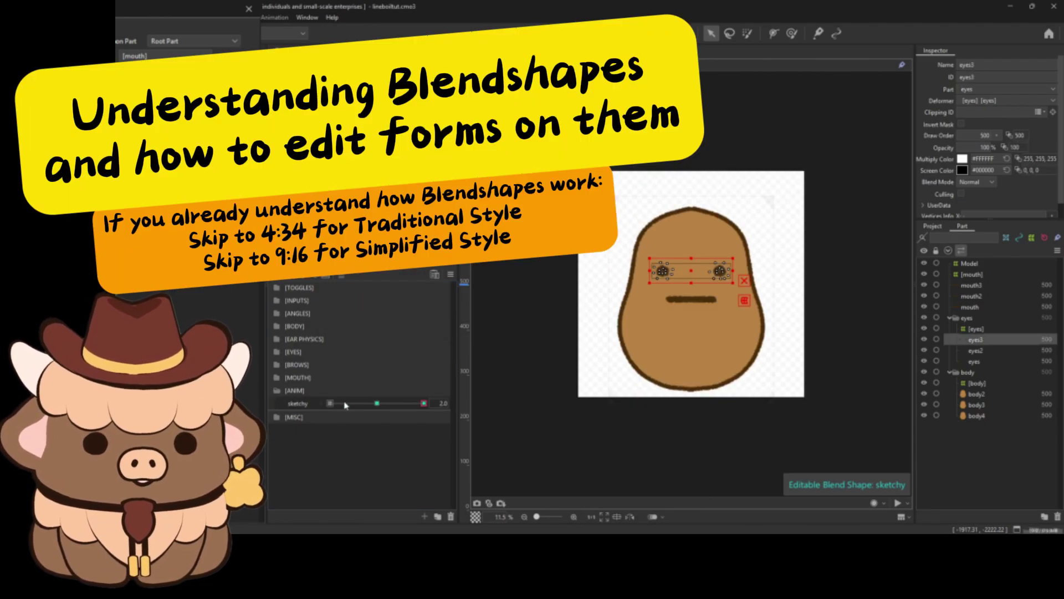
Set the sketchy parameter to 0.0 and select the mouth2 drawing on the face
left_click(330, 402)
scroll(695, 326, "up", 2)
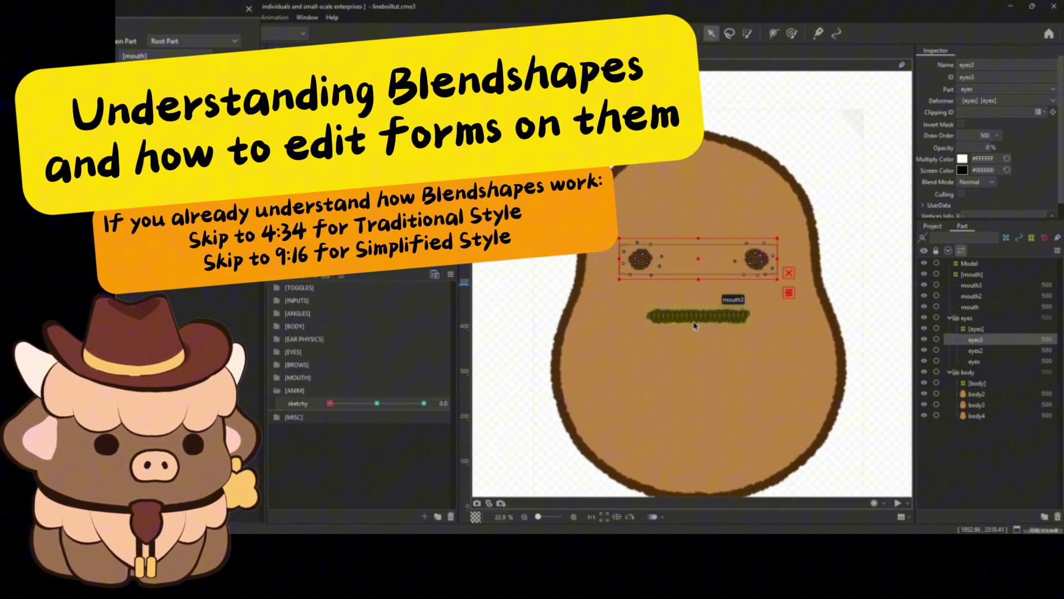
left_click(694, 322)
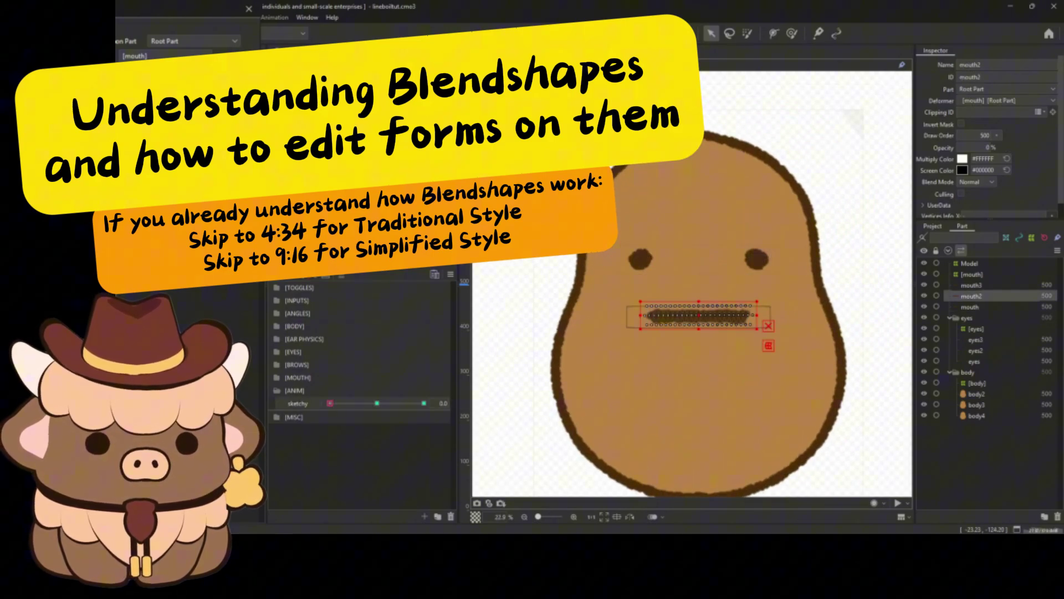
scroll(693, 324, "up", 2)
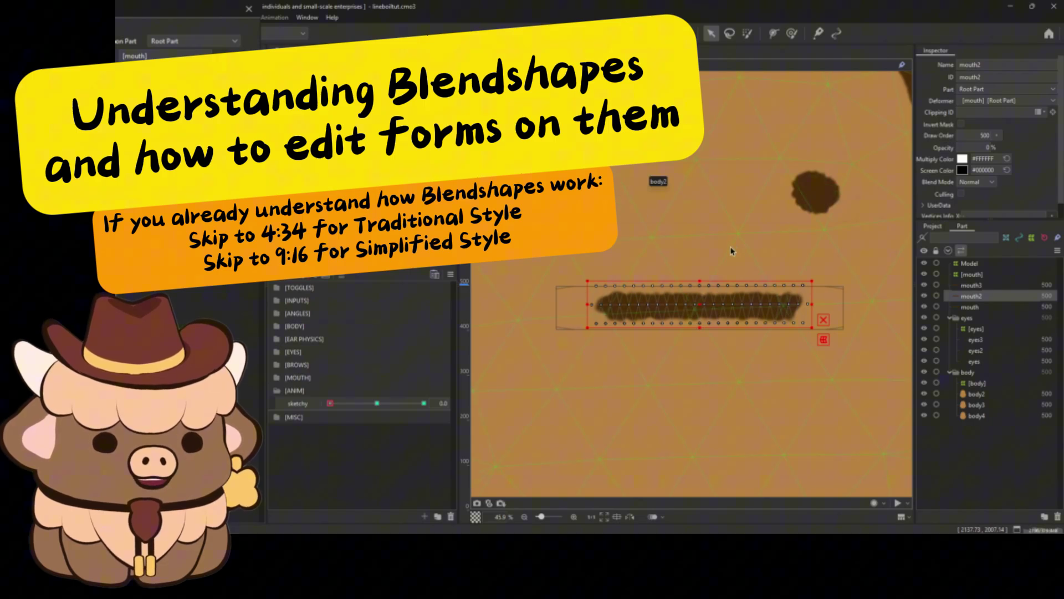
scroll(730, 251, "down", 1)
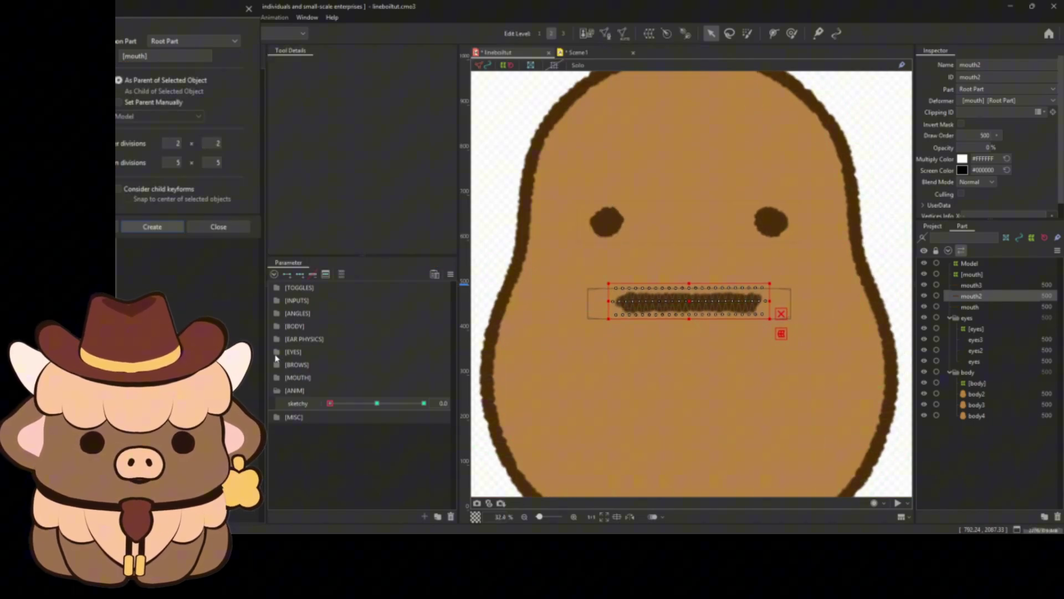
Expand the [EYES] parameter group and select the eyes, eyes2 and eyes3 drawings together
left_click(277, 354)
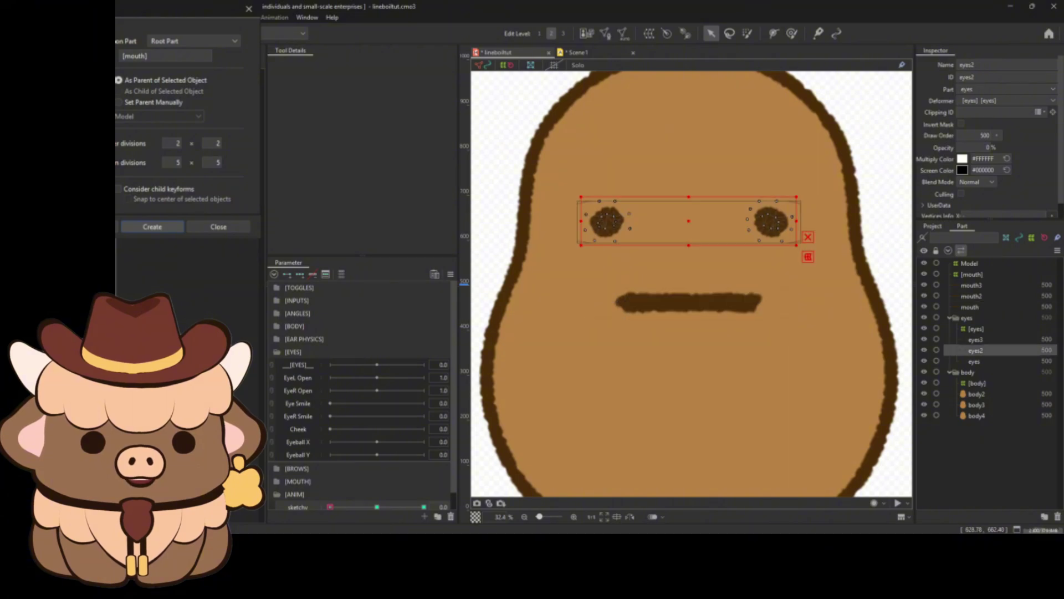
scroll(327, 403, "down", 1)
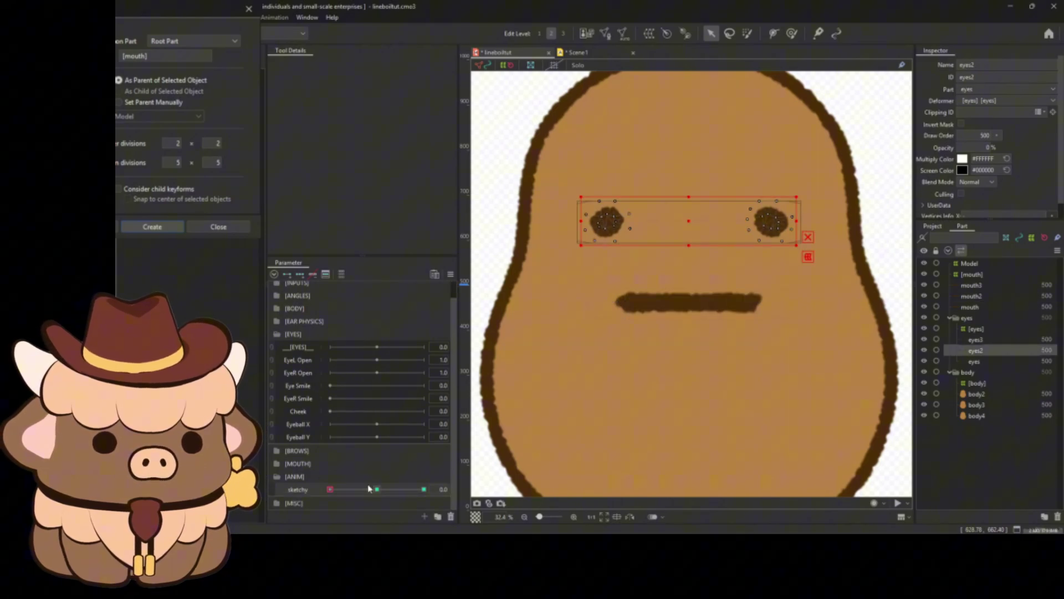
left_click(300, 363)
left_click(298, 371)
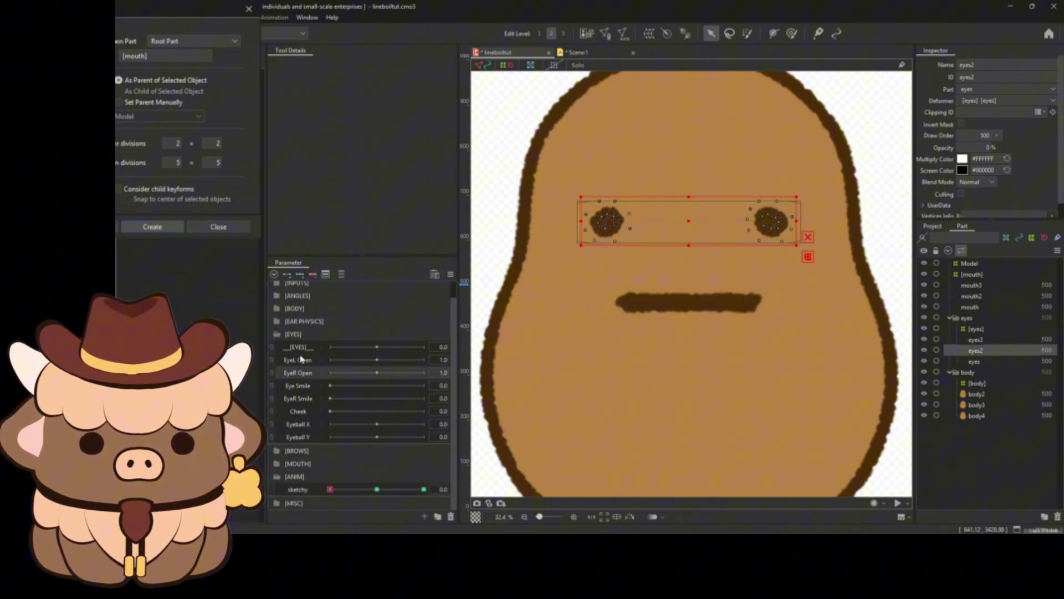
left_click(973, 361)
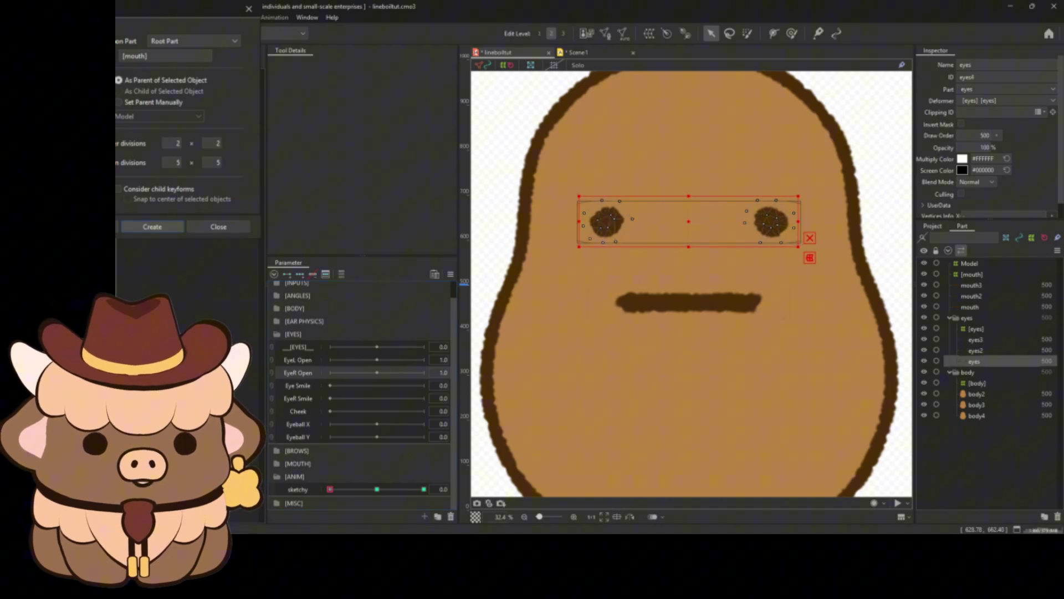
left_click(975, 351, "ctrl")
left_click(974, 361)
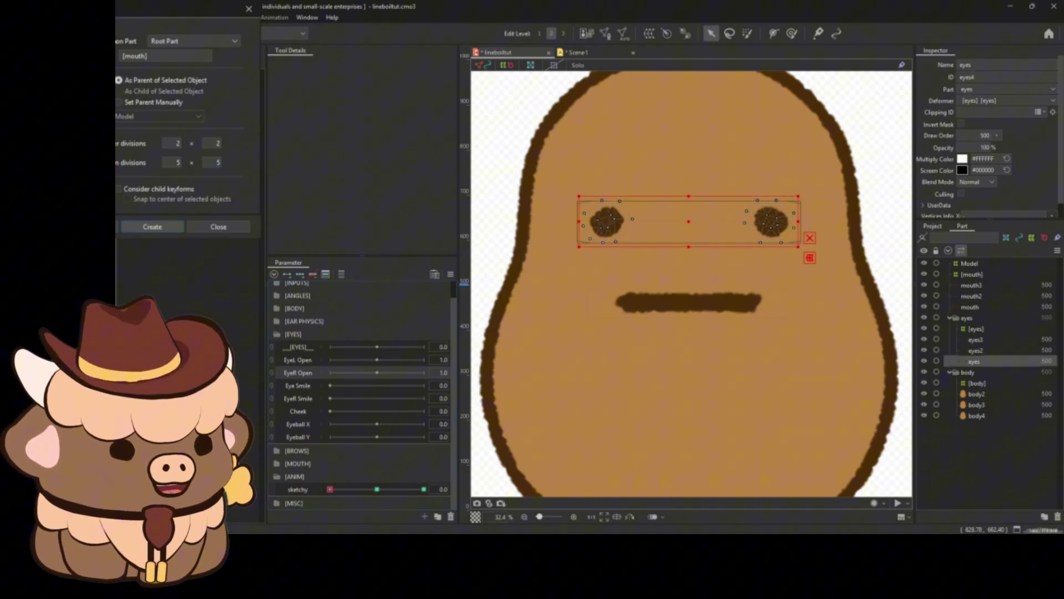
left_click(975, 340, "shift")
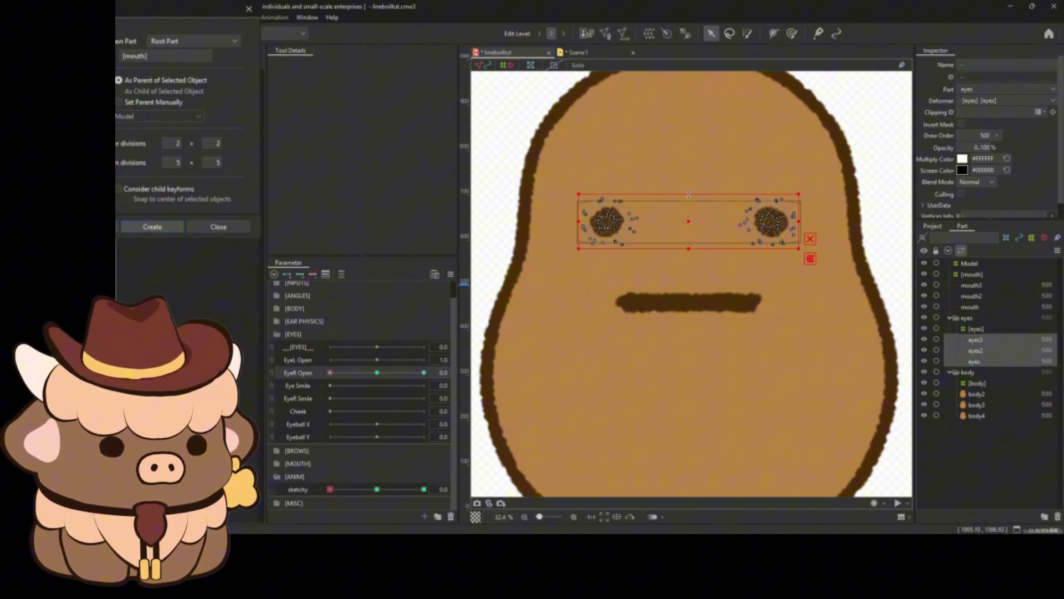
Squash the three eye drawings vertically into a closed shape at EyeR Open 0.0 and hide the selection outlines
left_click_drag(688, 195, 691, 215)
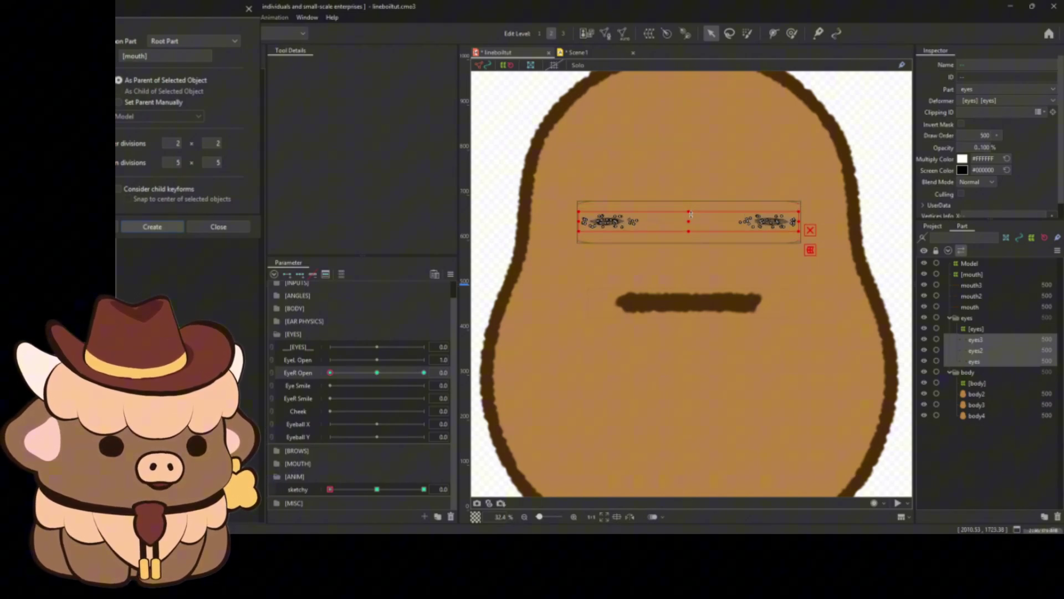
left_click_drag(380, 374, 330, 371)
key("ctrl+h")
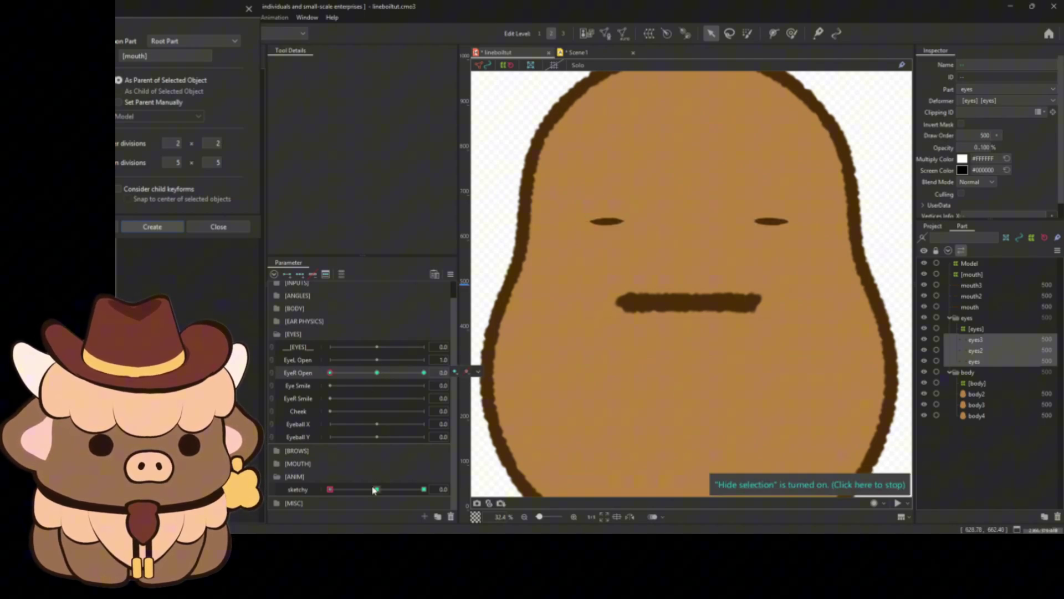
Examine how the closed and open eyes look when EyeR Open is combined with the different sketchy keys
left_click(377, 489)
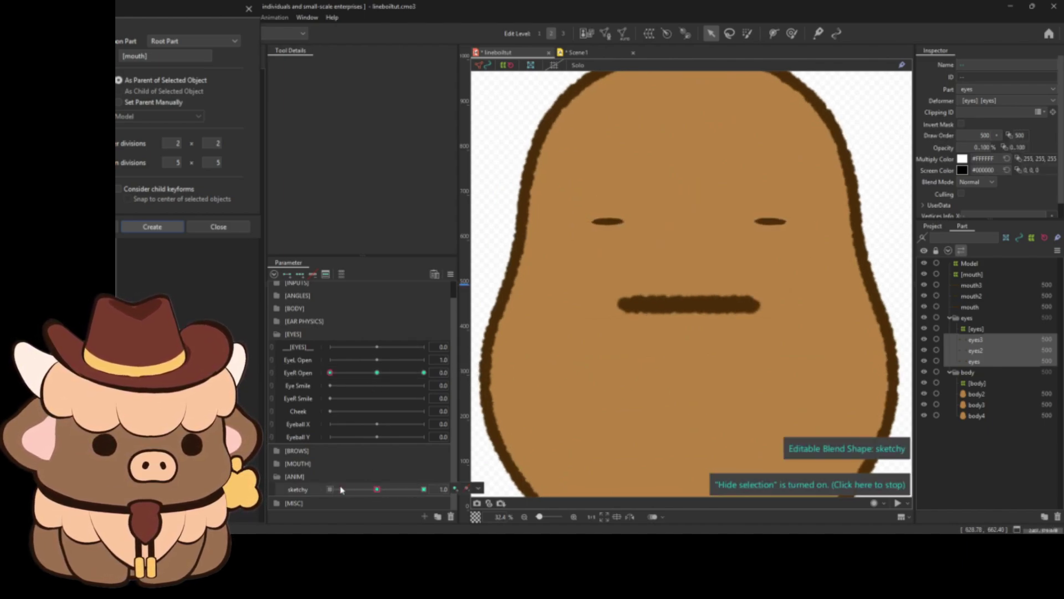
left_click_drag(379, 375, 424, 372)
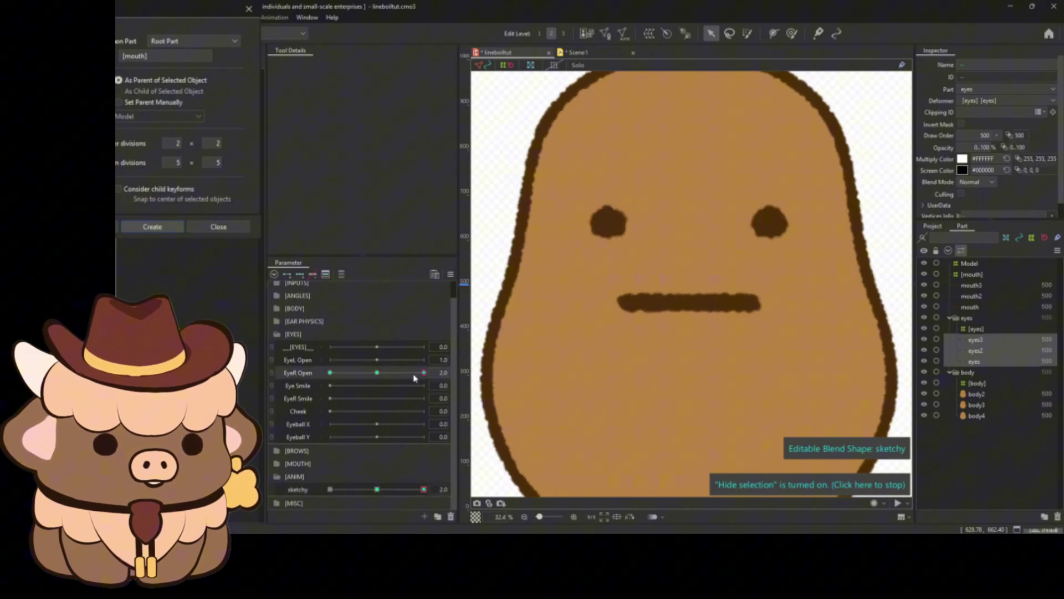
left_click(329, 372)
left_click(330, 489)
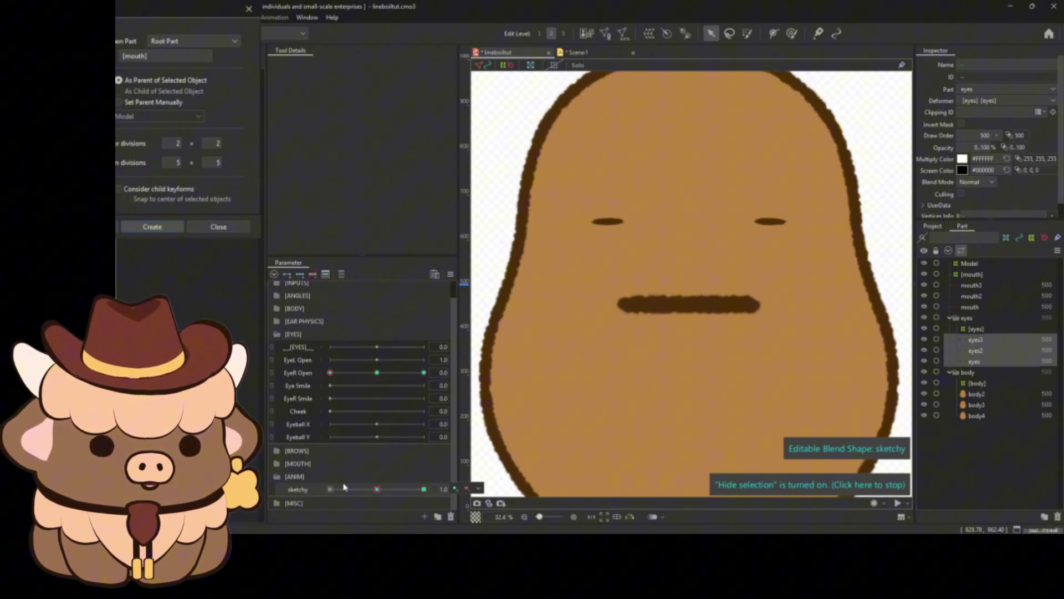
left_click_drag(364, 491, 424, 489)
left_click(376, 373)
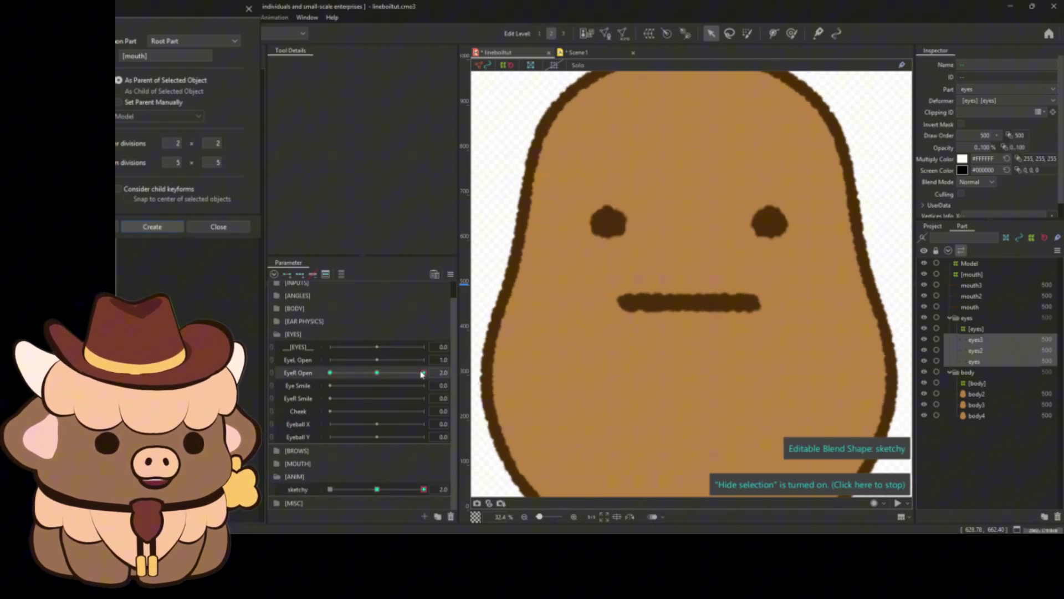
left_click(332, 373)
left_click(379, 490)
right_click(324, 474)
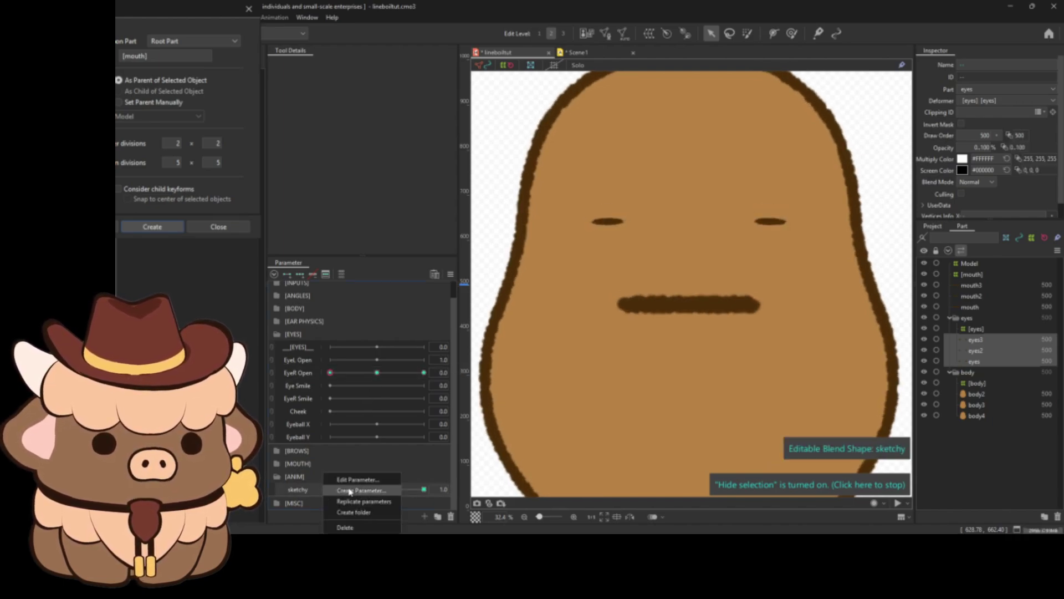
left_click(377, 372)
left_click(333, 373)
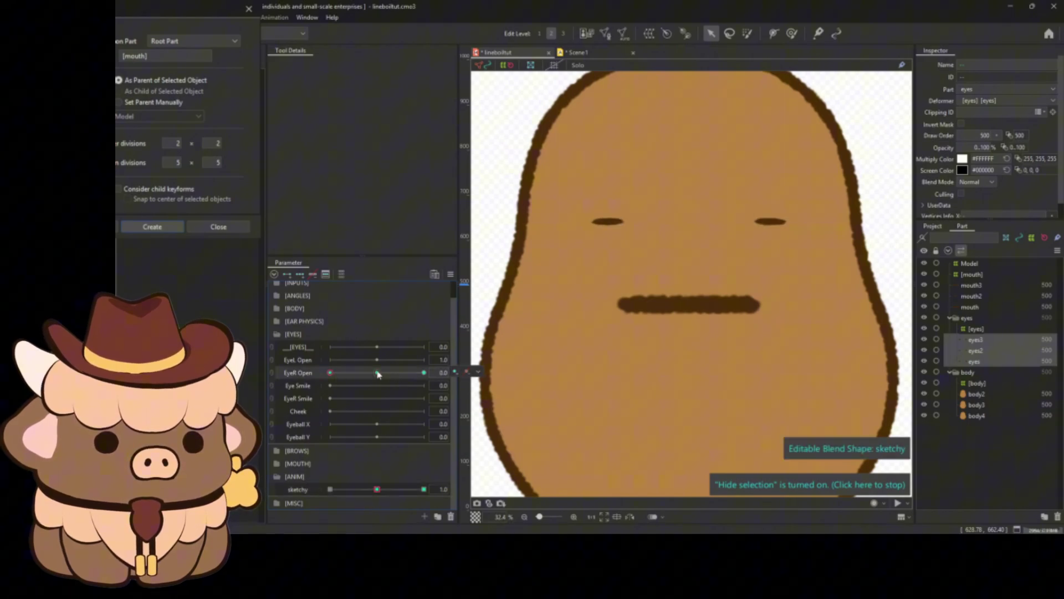
left_click(378, 373)
mouse_move(336, 490)
left_mouse_down()
mouse_move(418, 490)
mouse_move(377, 490)
left_mouse_up()
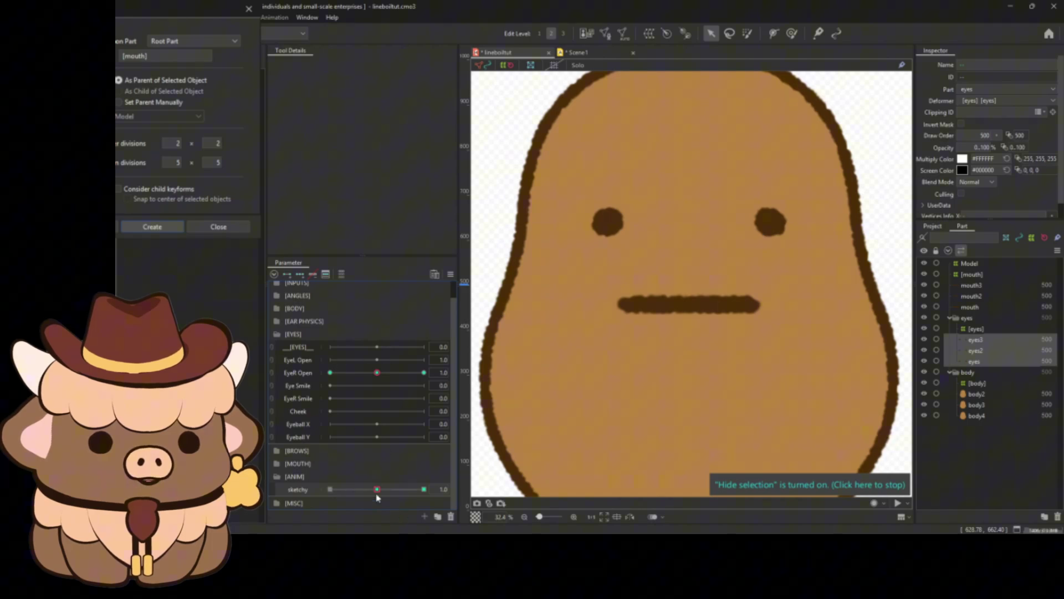
left_click(410, 490)
left_click(377, 489)
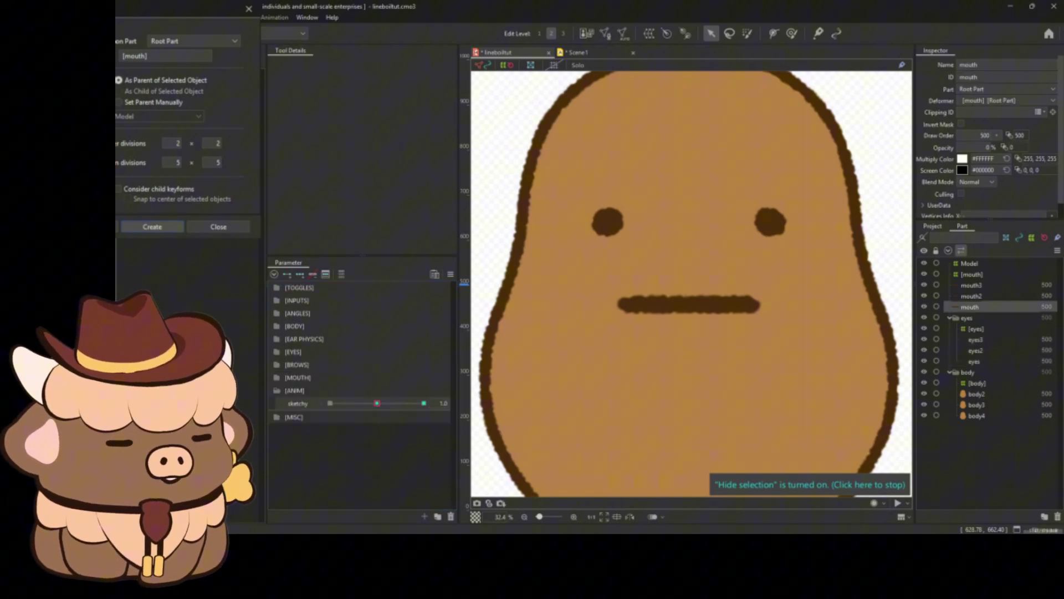
Select the mouth, mouth2 and mouth3 drawings and lay a three-point deform path along the mouth line
key("ctrl+z")
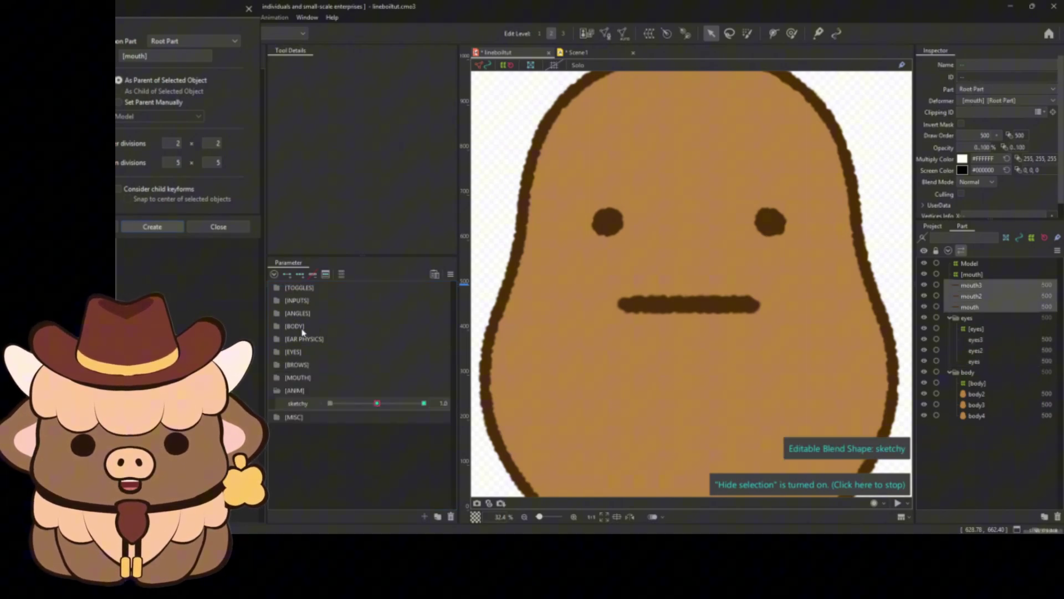
key("ctrl+z")
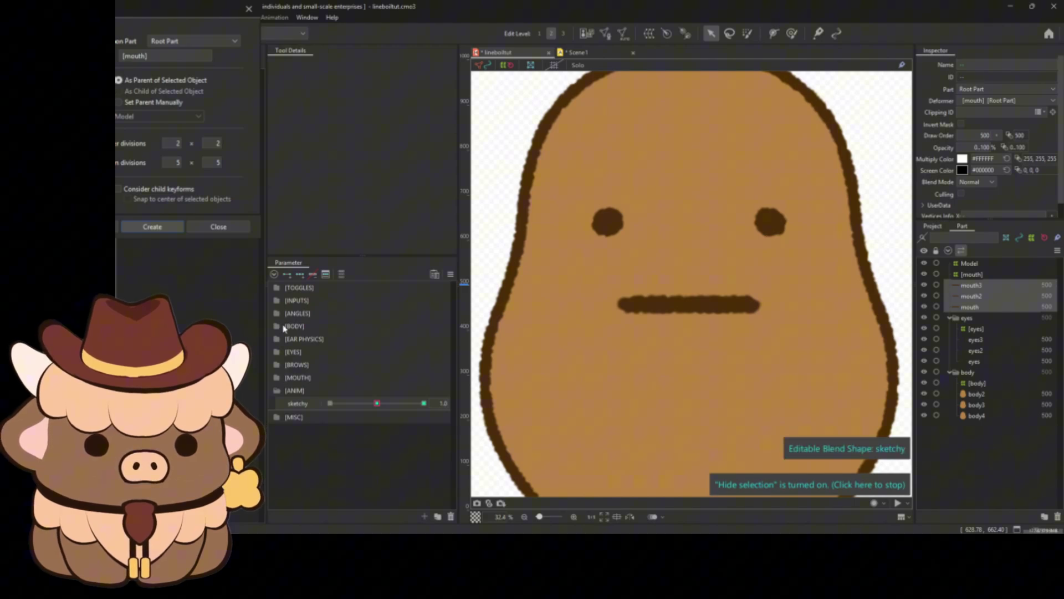
key("ctrl+z")
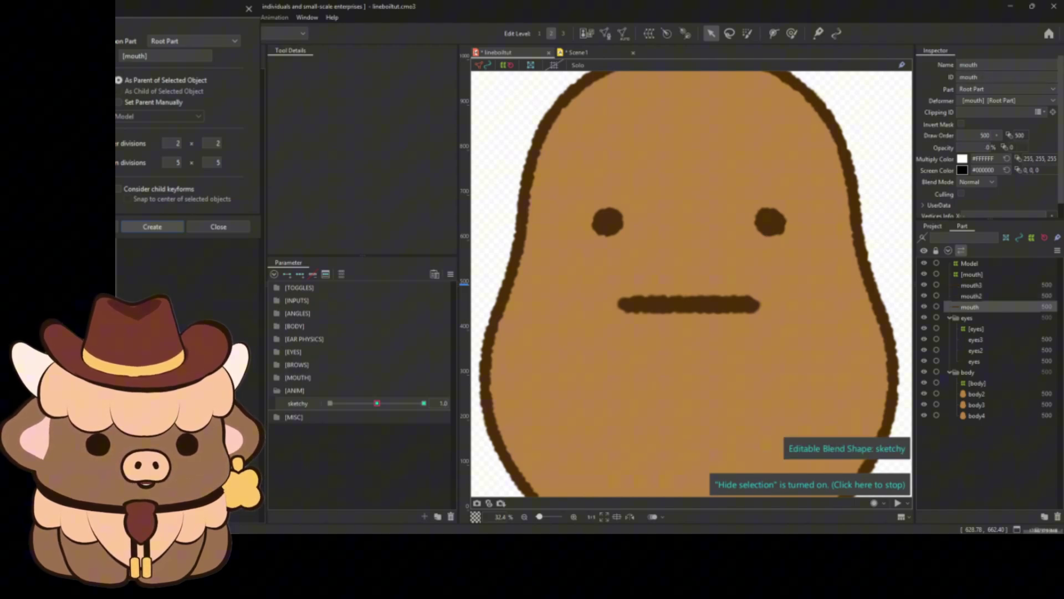
key("ctrl+y")
left_click(775, 34)
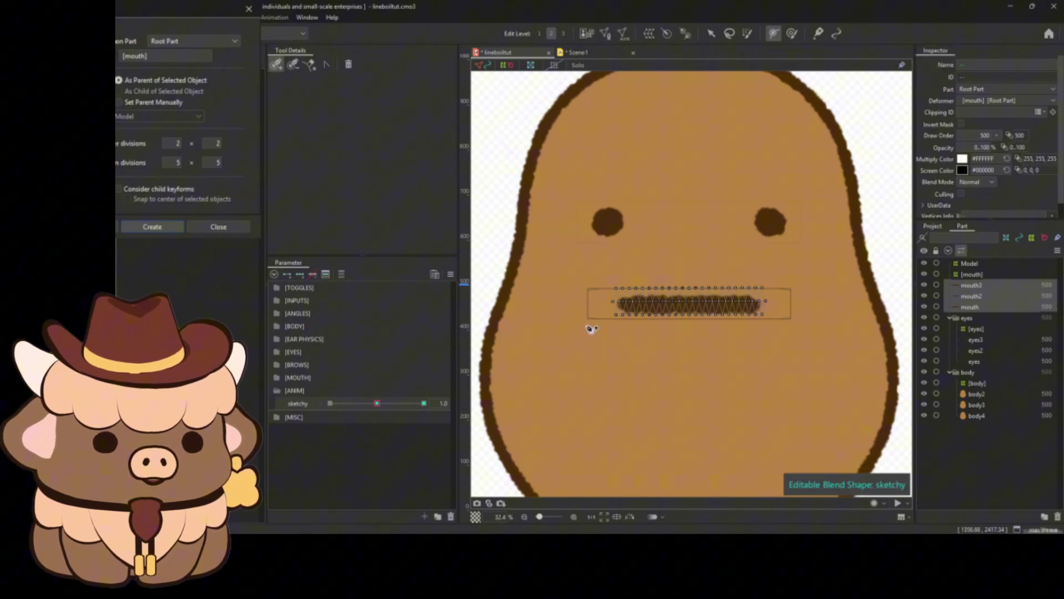
left_click(613, 301)
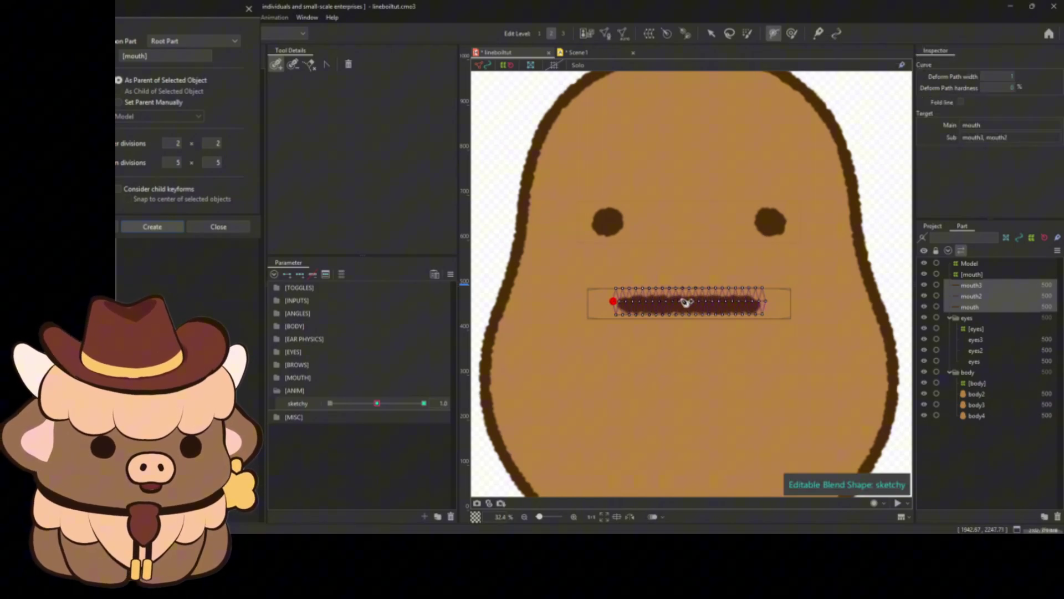
left_click(687, 301)
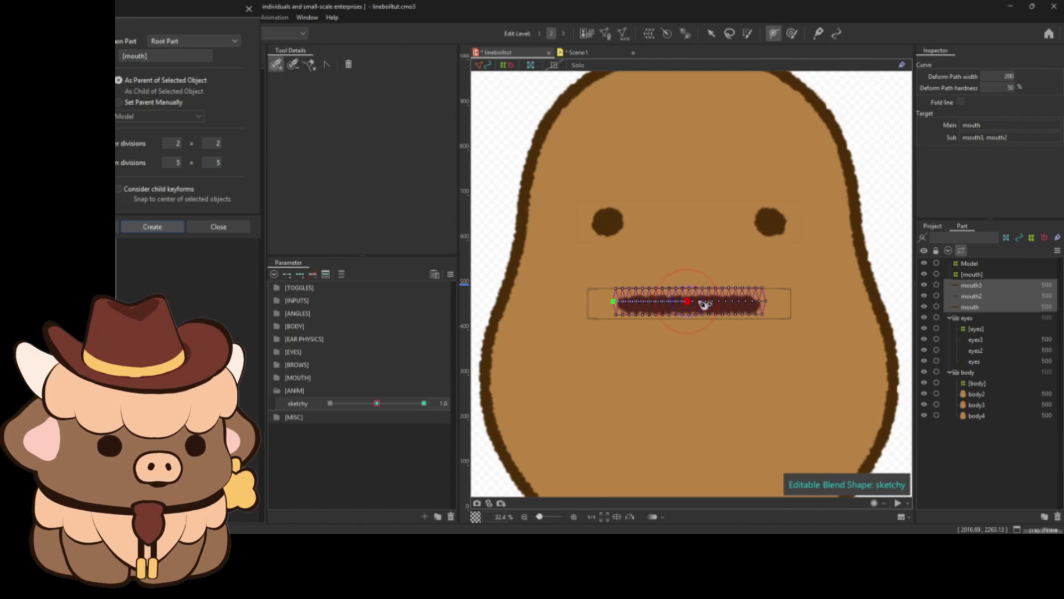
left_click(764, 301)
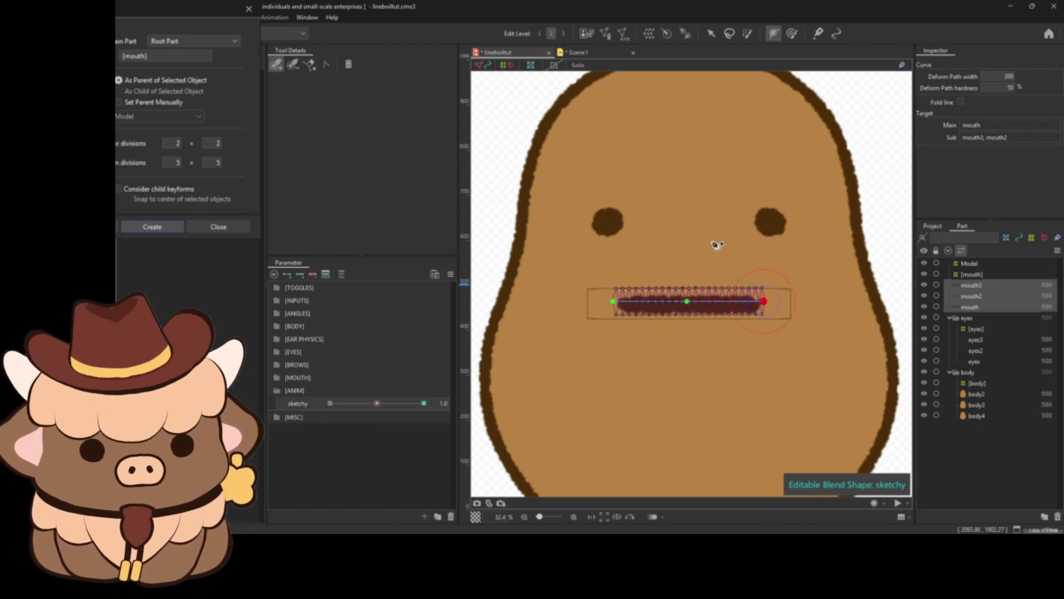
Try bending the mouth slightly upward at the deform path's middle point with sketchy at 0.0, and undo the bend
left_click(711, 34)
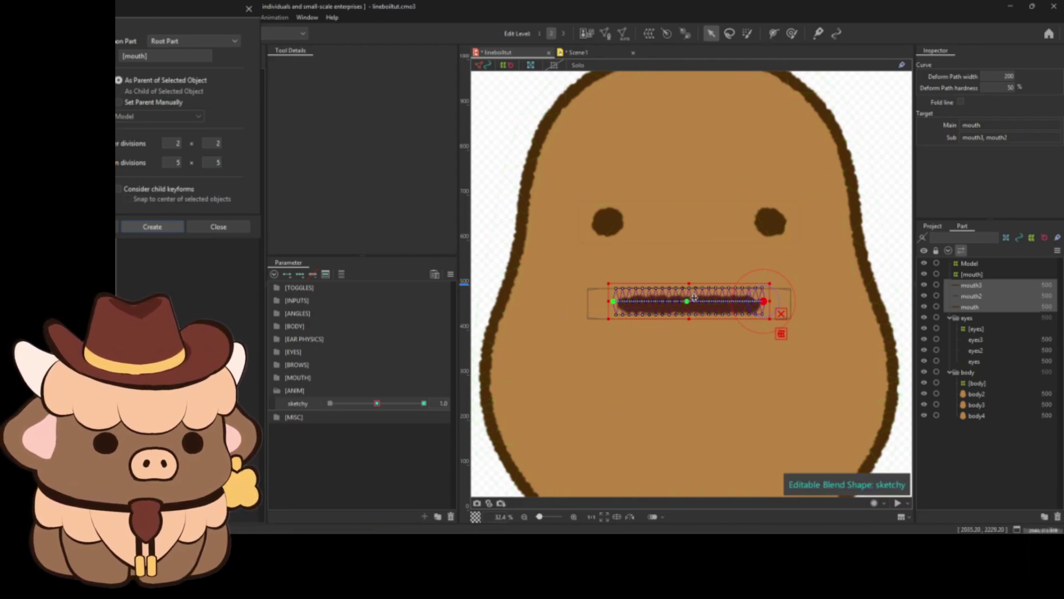
mouse_move(686, 301)
left_mouse_down()
mouse_move(689, 335)
mouse_move(691, 299)
left_mouse_up()
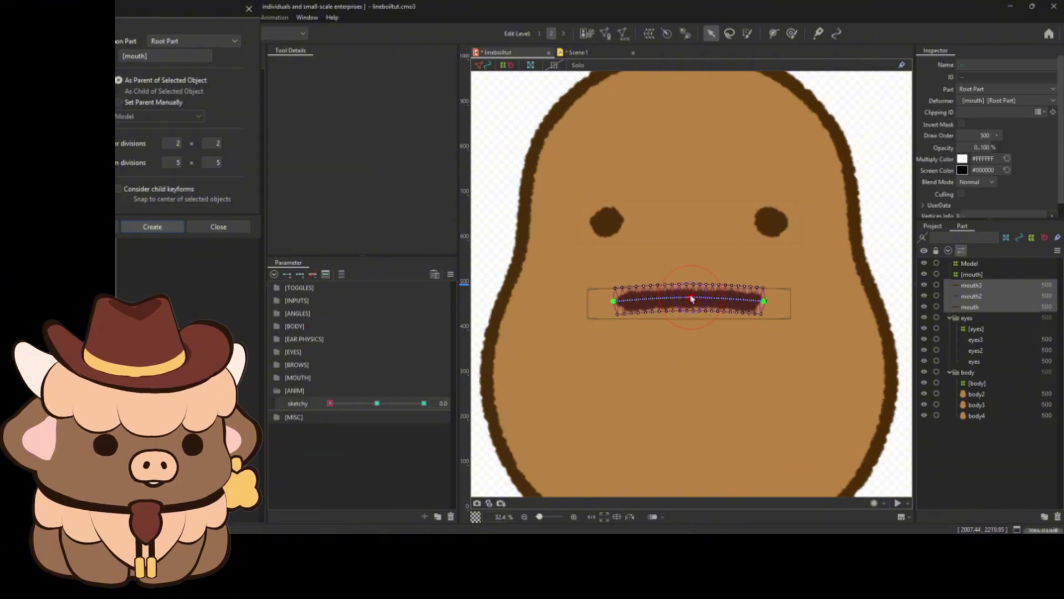
key("ctrl+z")
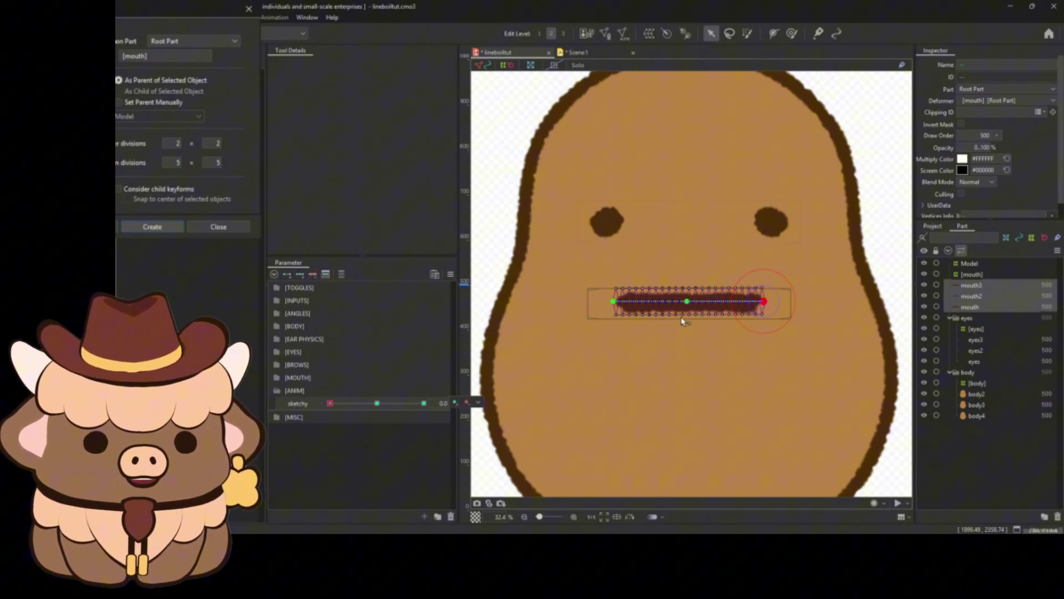
Add three keyforms to the Mouth Form parameter for the selected mouth, mouth2 and mouth3 drawings
mouse_move(689, 303)
left_mouse_down()
mouse_move(689, 315)
mouse_move(688, 297)
left_mouse_up()
key("ctrl+z")
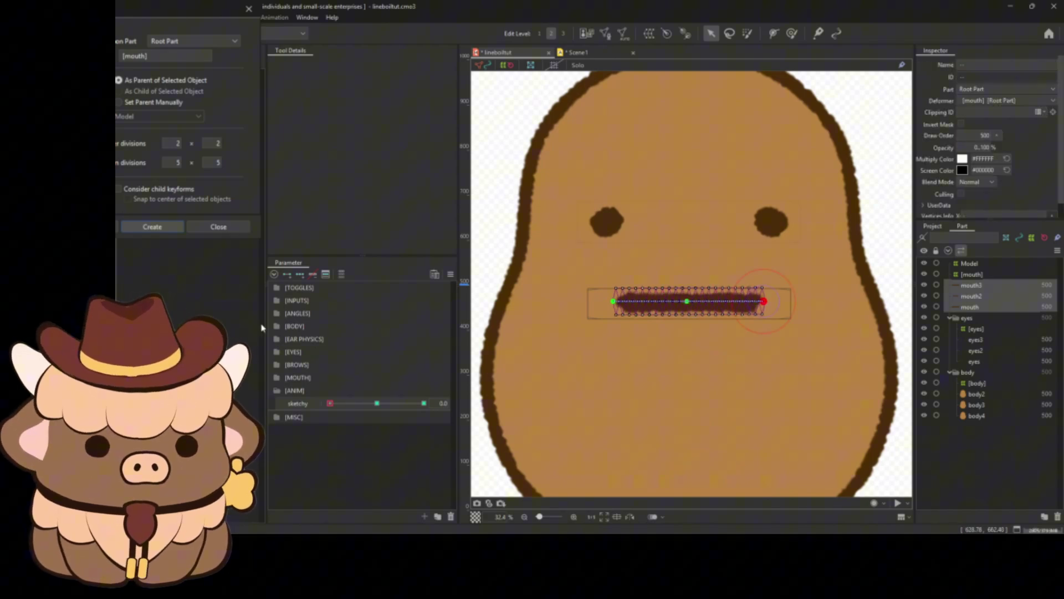
left_click(278, 377)
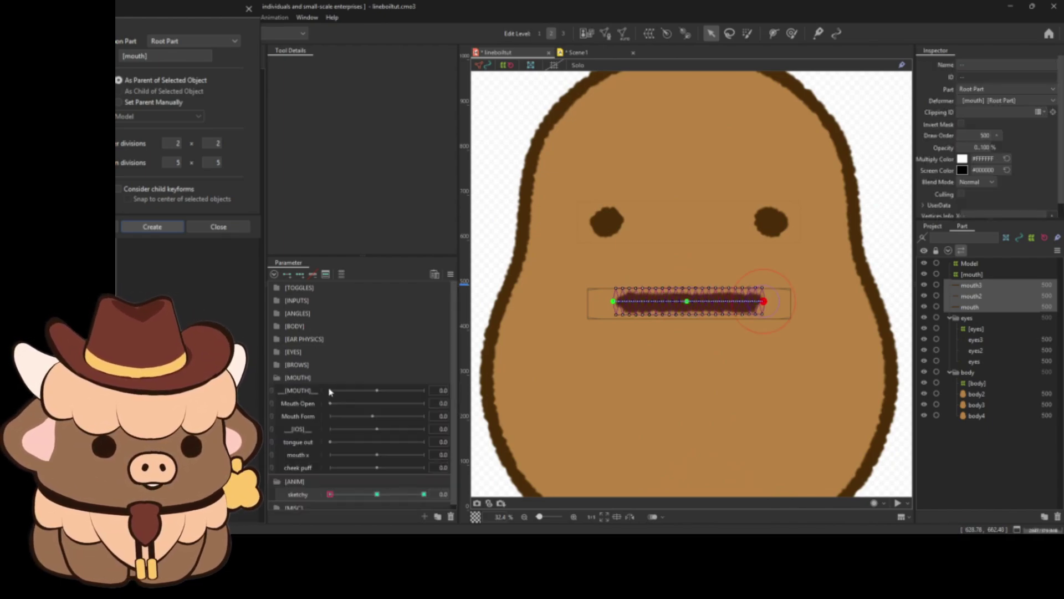
left_click(302, 409)
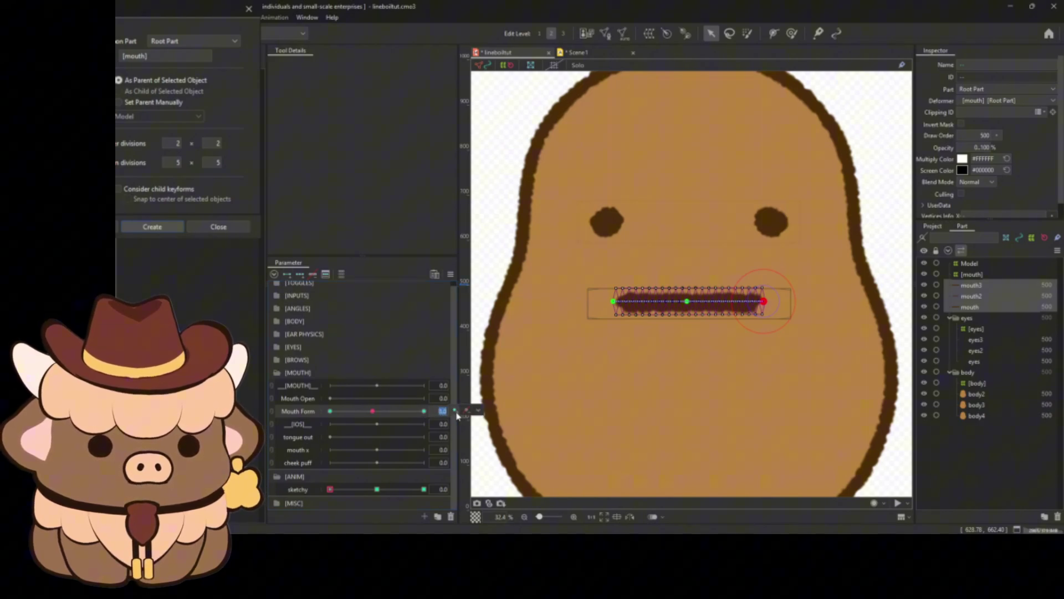
Try bending the mouth's middle downward into a smile with Mouth Form and sketchy at 0.0, and undo the bend
left_click_drag(690, 305, 687, 343)
key("ctrl+t")
key("ctrl+z")
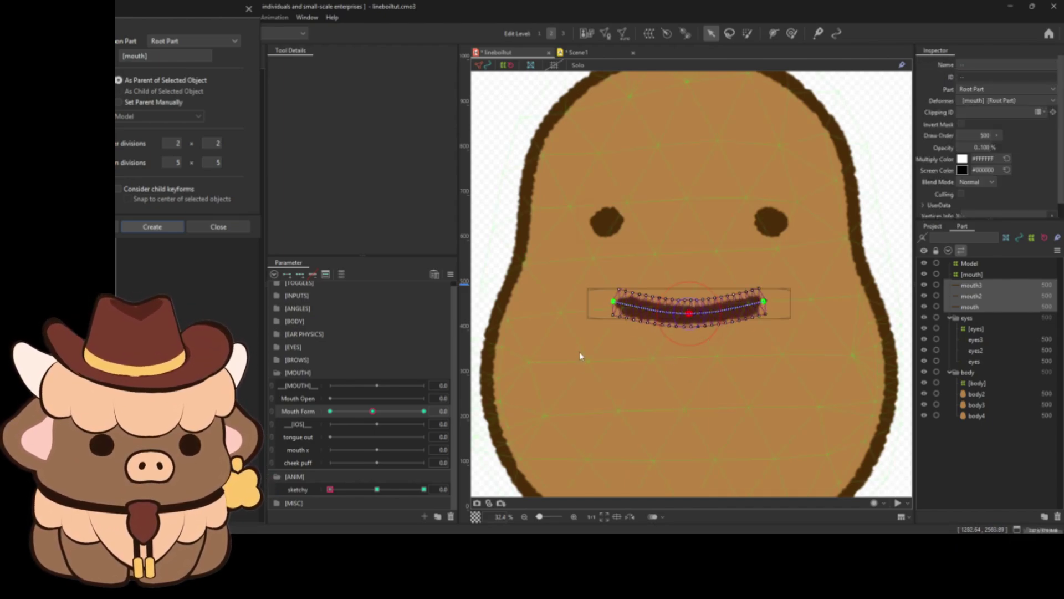
key("ctrl+z")
Switch the sketchy parameter to its 1.0 key with Mouth Form kept at 0.0
left_click(376, 489)
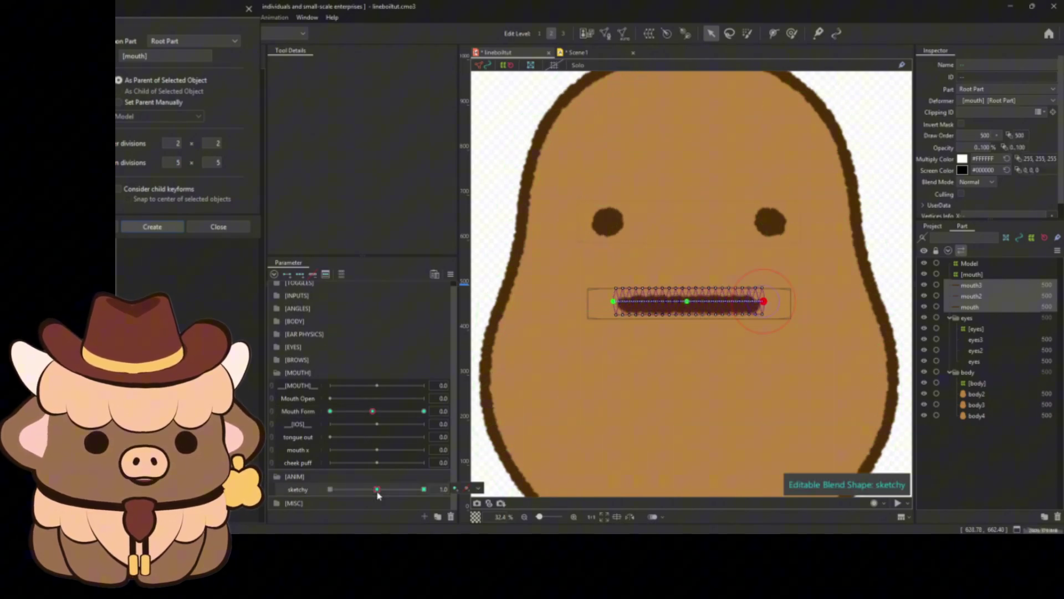
left_click(301, 412)
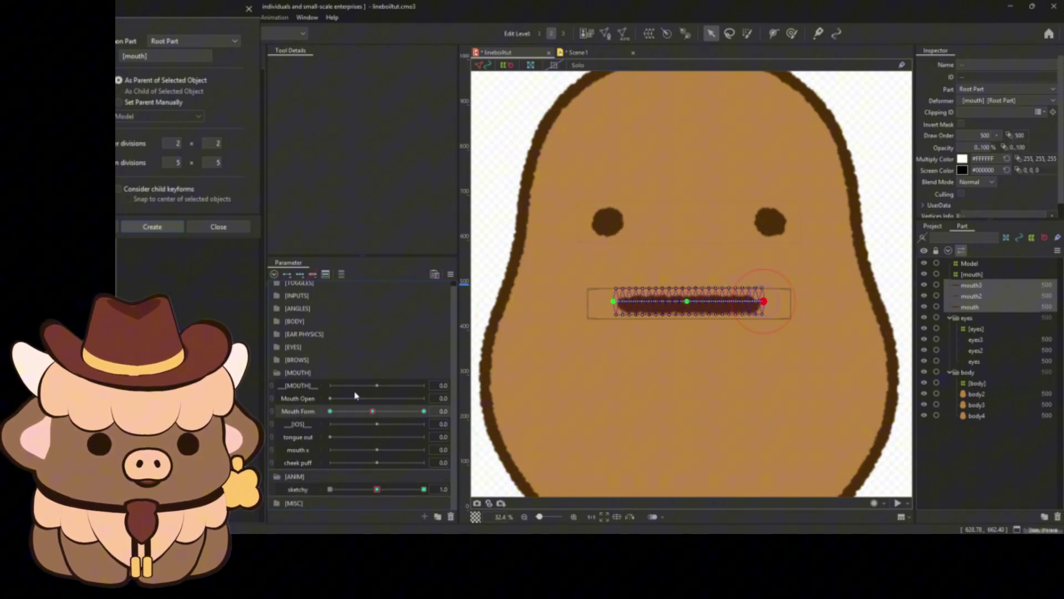
left_click(299, 490)
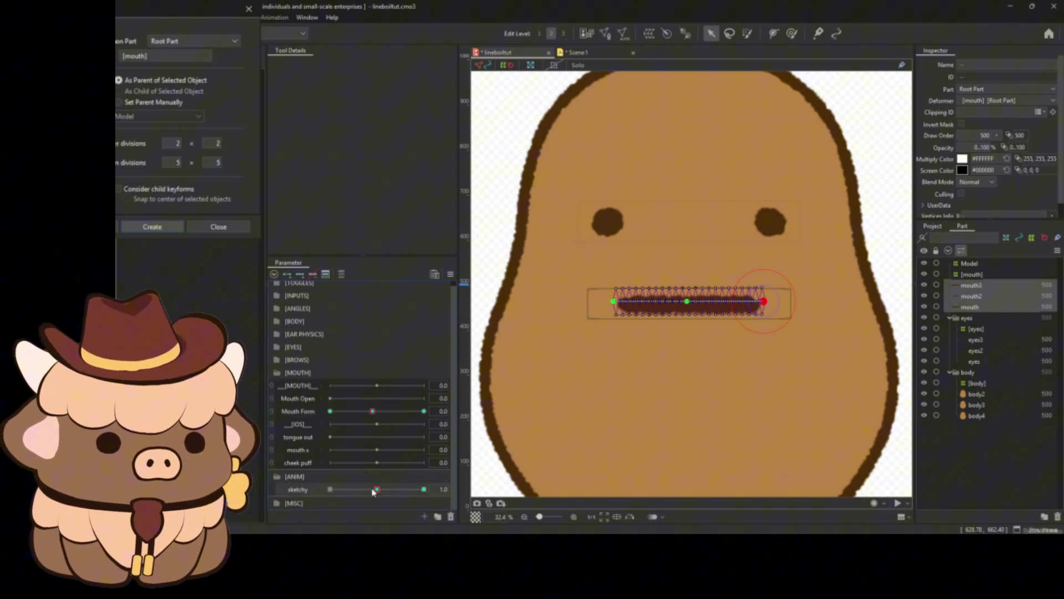
mouse_move(374, 490)
left_mouse_down()
mouse_move(322, 494)
mouse_move(419, 485)
mouse_move(394, 488)
left_mouse_up()
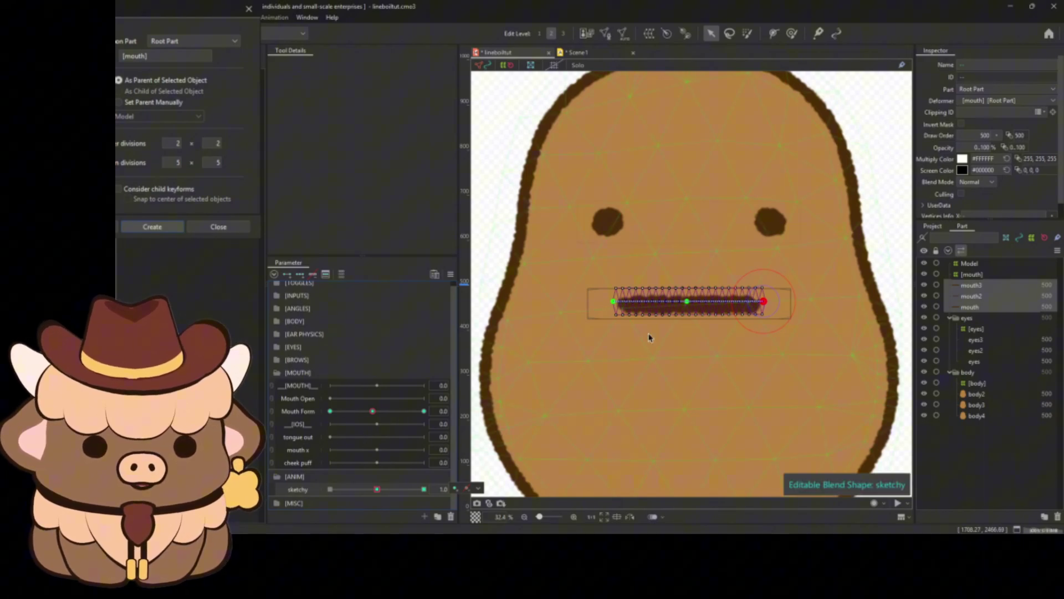
Try bending the mouth downward at the deform path's middle point with sketchy at 1.0, and undo the attempts
left_click_drag(688, 302, 685, 325)
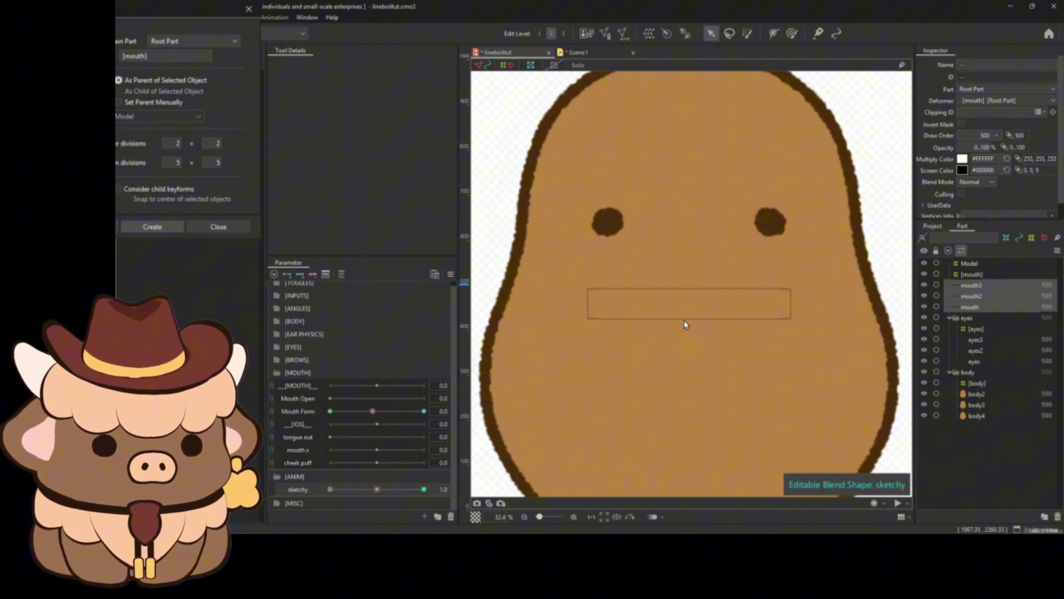
scroll(696, 361, "down", 12)
scroll(709, 383, "up", 12)
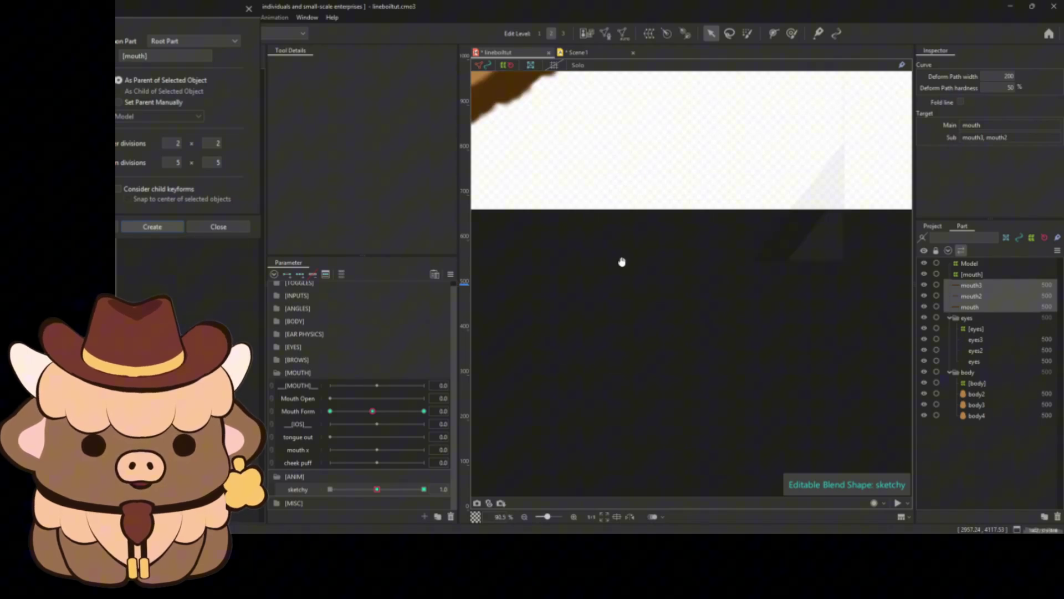
left_click_drag(622, 261, 685, 409)
left_click_drag(637, 255, 660, 380)
scroll(661, 361, "down", 6)
left_click_drag(609, 265, 594, 296)
key("ctrl+z")
key("ctrl+z")
key("ctrl+z")
key("ctrl+z")
key("ctrl+z")
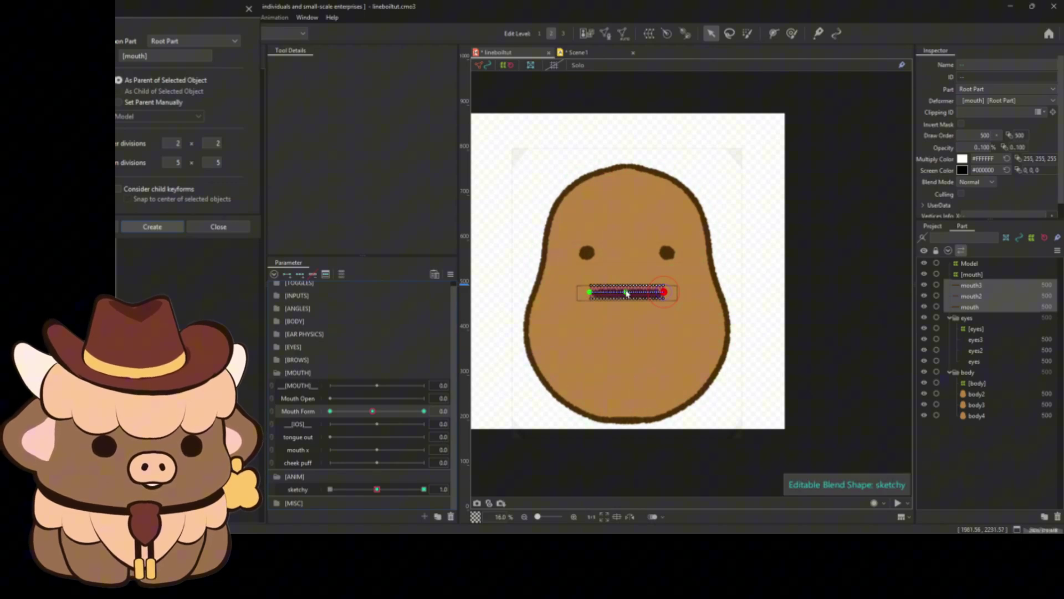
left_click_drag(626, 291, 627, 307)
key("ctrl+z")
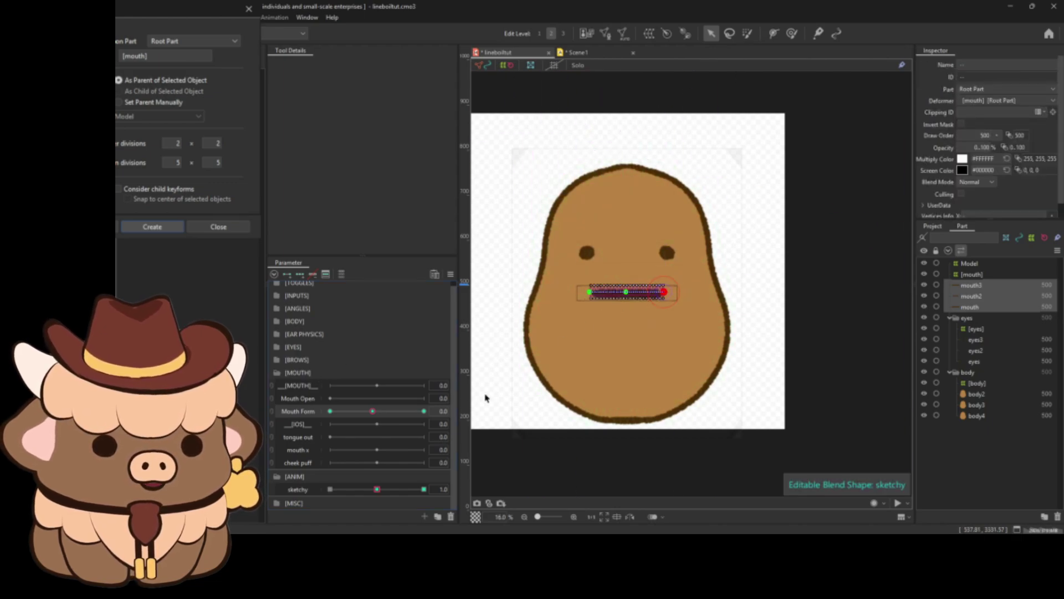
Try adjusting the mouth along its deform path with sketchy at 0.0 and at 2.0
left_click(330, 490)
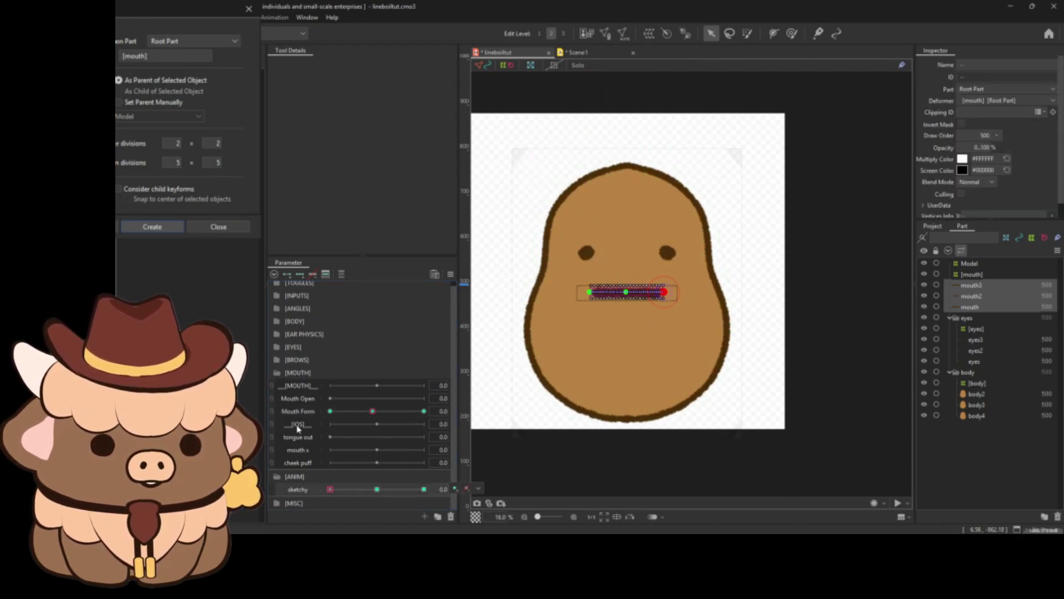
left_click_drag(626, 292, 626, 289)
left_click(424, 489)
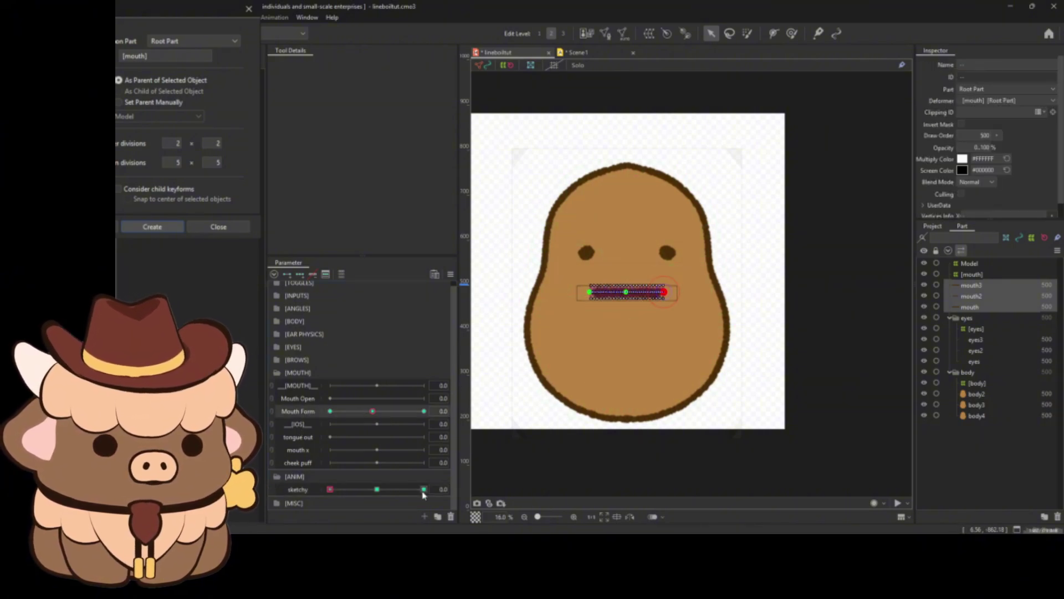
left_click(308, 411)
left_click(663, 302)
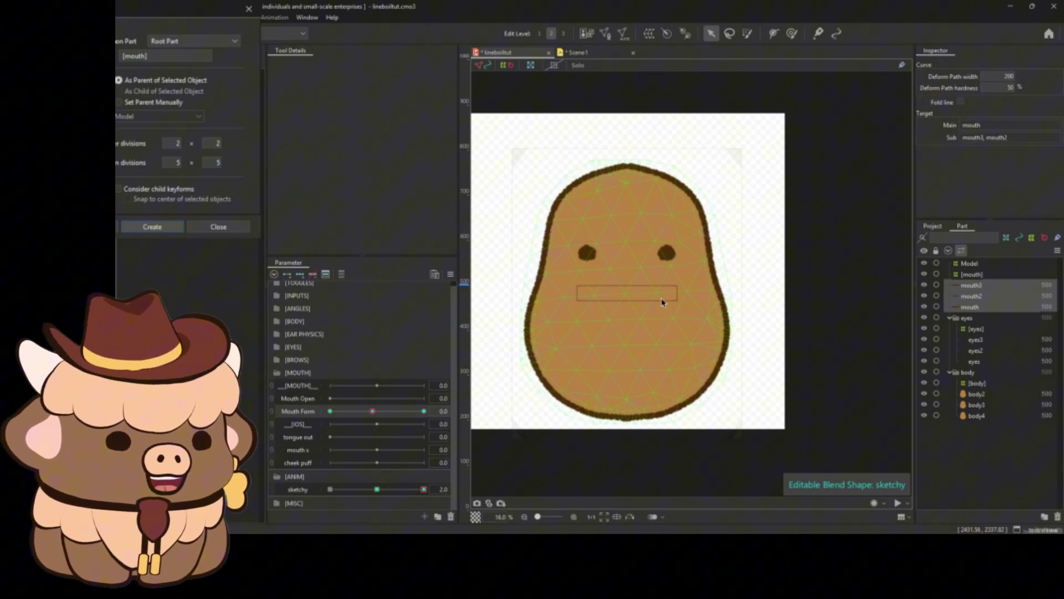
left_click(662, 302)
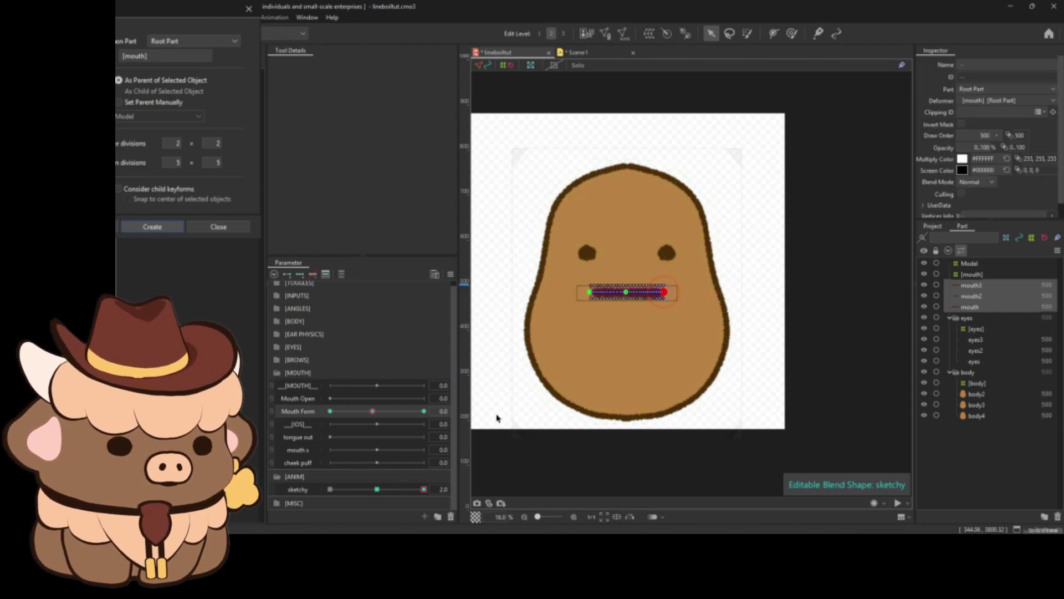
Return the sketchy parameter to 0.0
right_click(332, 489)
right_click(324, 492)
left_click(291, 492)
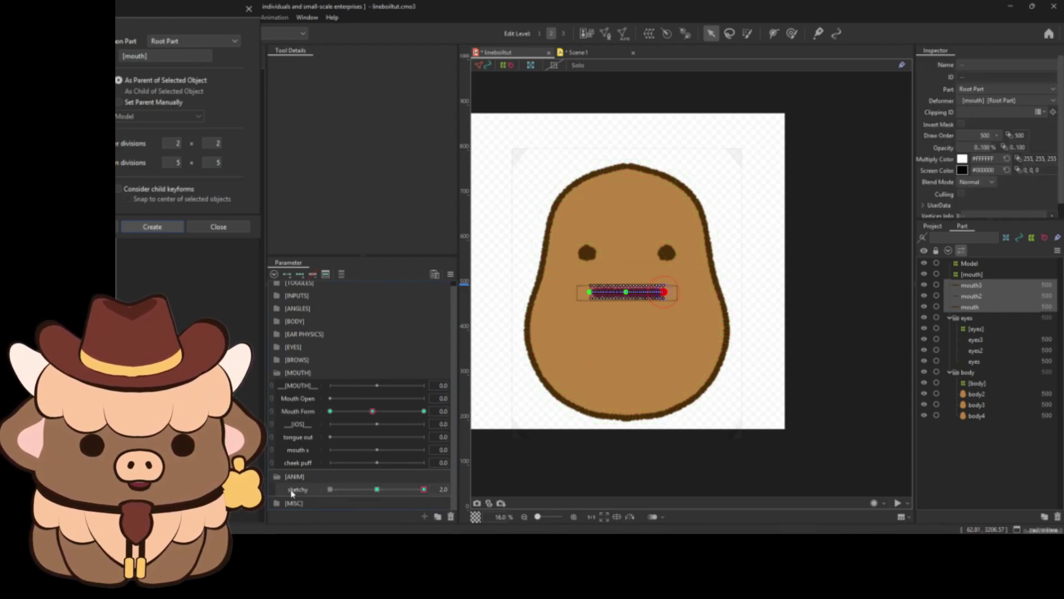
left_click(328, 489)
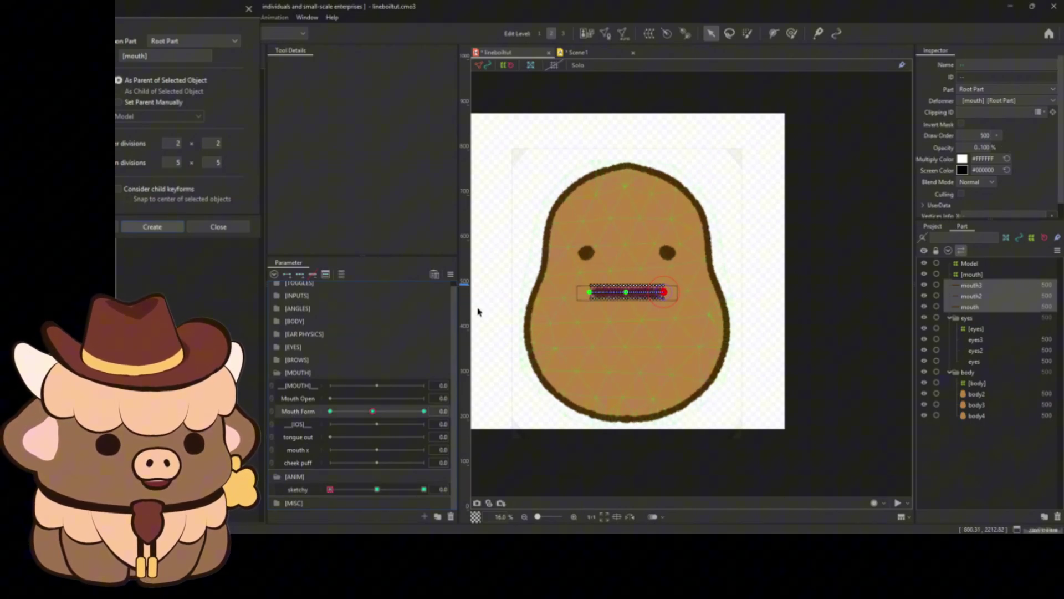
scroll(524, 332, "up", 2)
scroll(623, 257, "down", 2)
left_click_drag(681, 297, 679, 315)
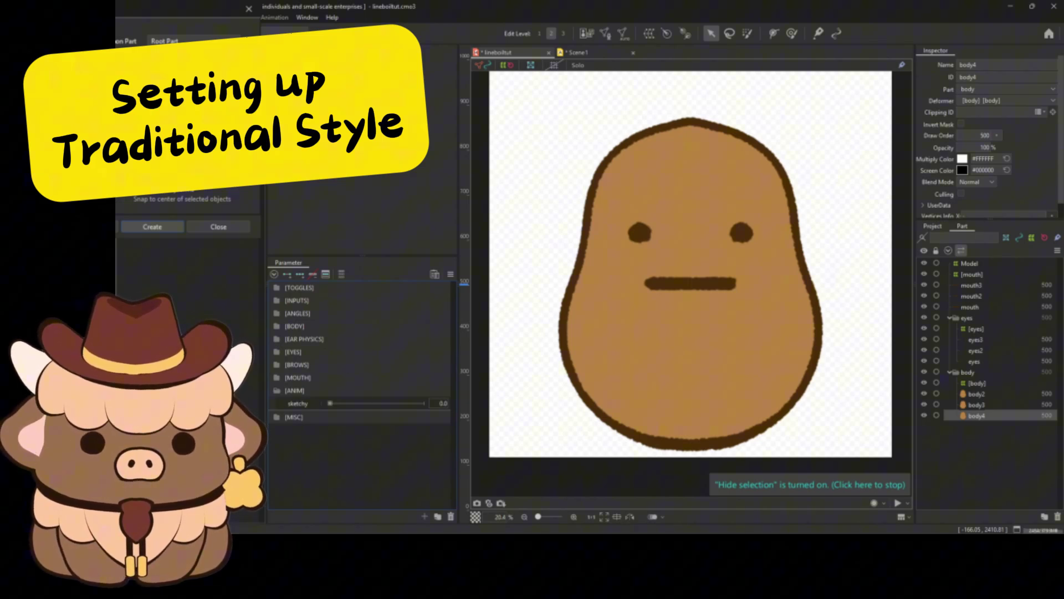
Examine the separate redrawn versions of the body, eyes and mouth in the part list
left_click(977, 405)
left_click(977, 394)
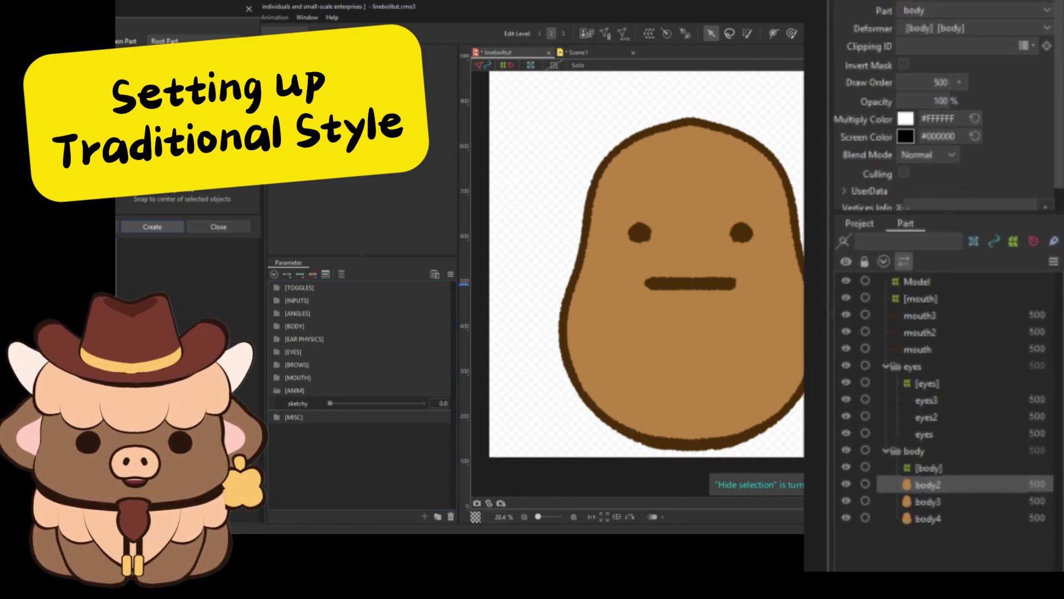
left_click(973, 361)
left_click(976, 339)
left_click(907, 340)
left_click(907, 322)
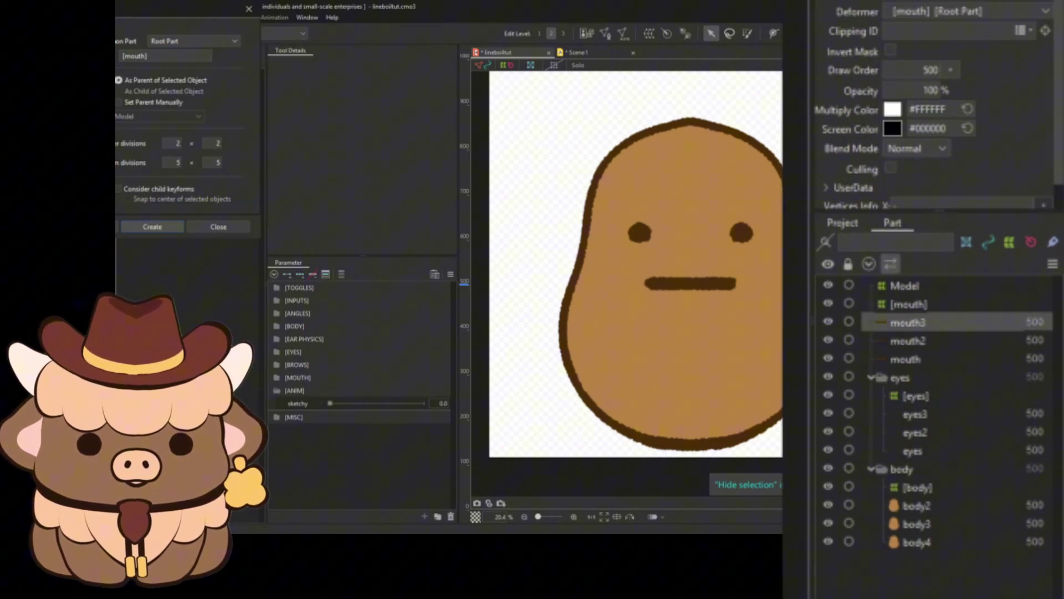
Select the body4, eyes and mouth drawings and add sketchy keys at 0.0, 1.0 and 2.0
left_click(917, 541)
left_click(912, 450, "ctrl")
left_click(905, 358, "ctrl")
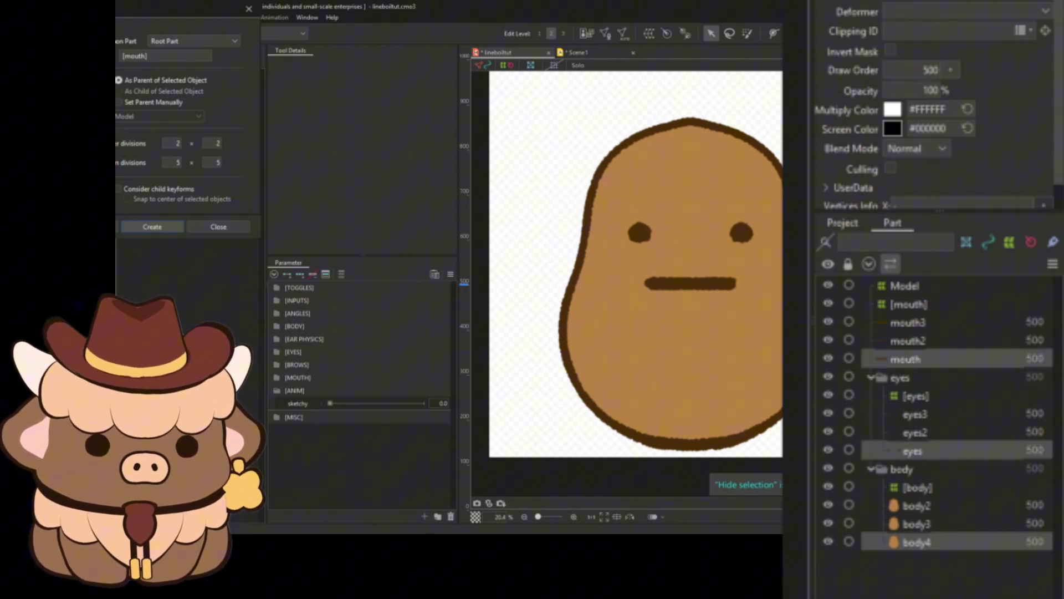
left_click(291, 404)
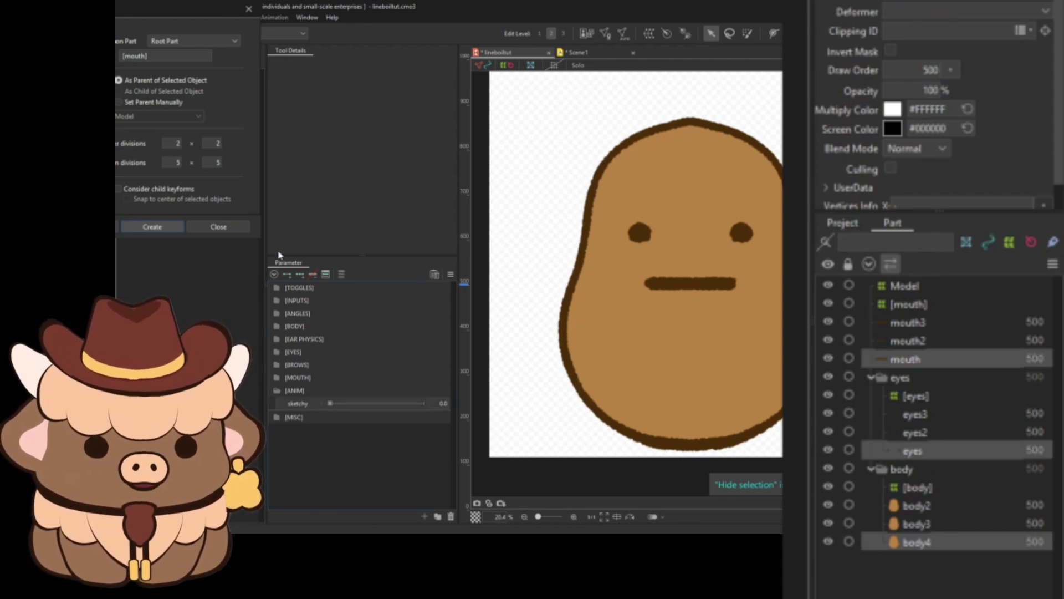
left_click(304, 277)
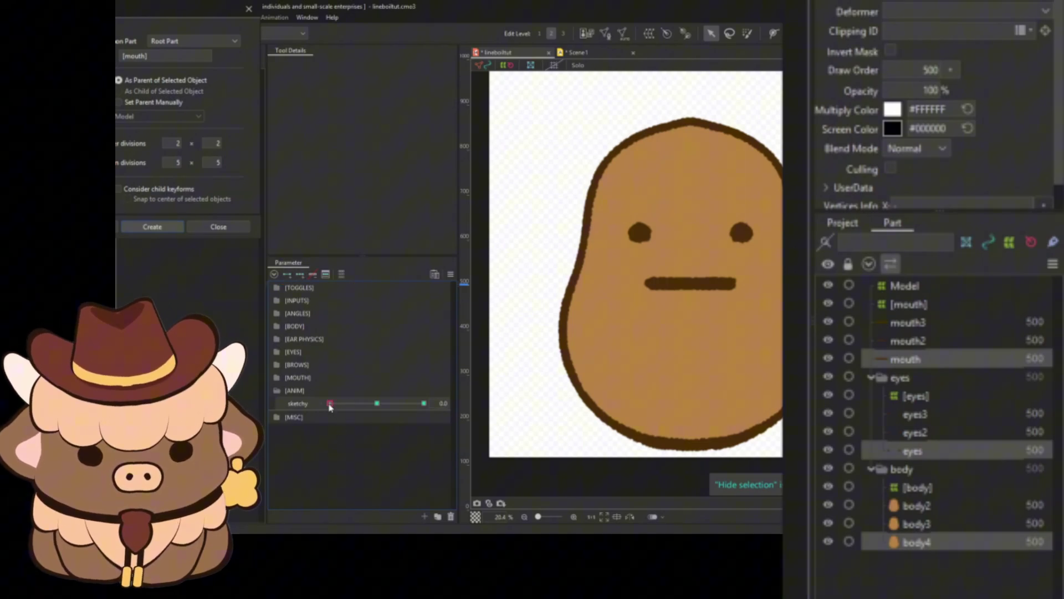
Set the opacity of body4, eyes and mouth to 0% at sketchy 1.0 and 2.0, leaving 100% at 0.0
mouse_move(330, 406)
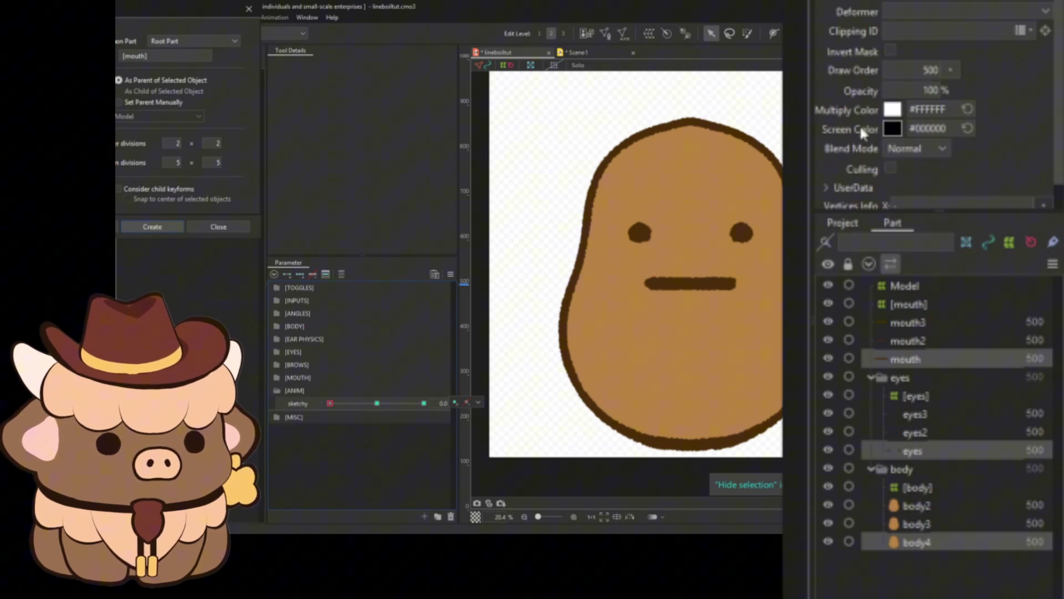
left_click(377, 404)
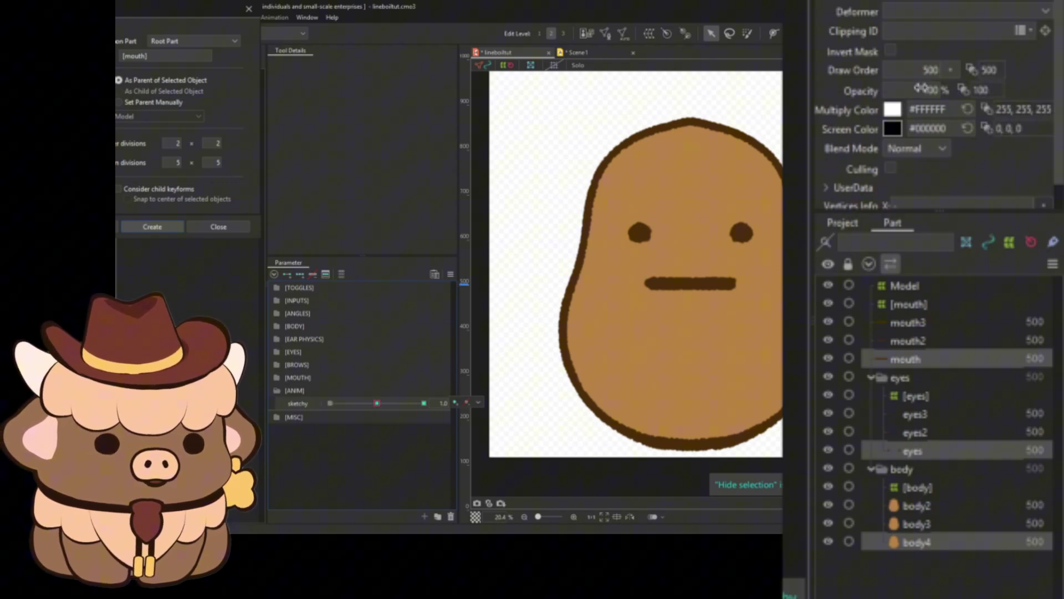
left_click(424, 403)
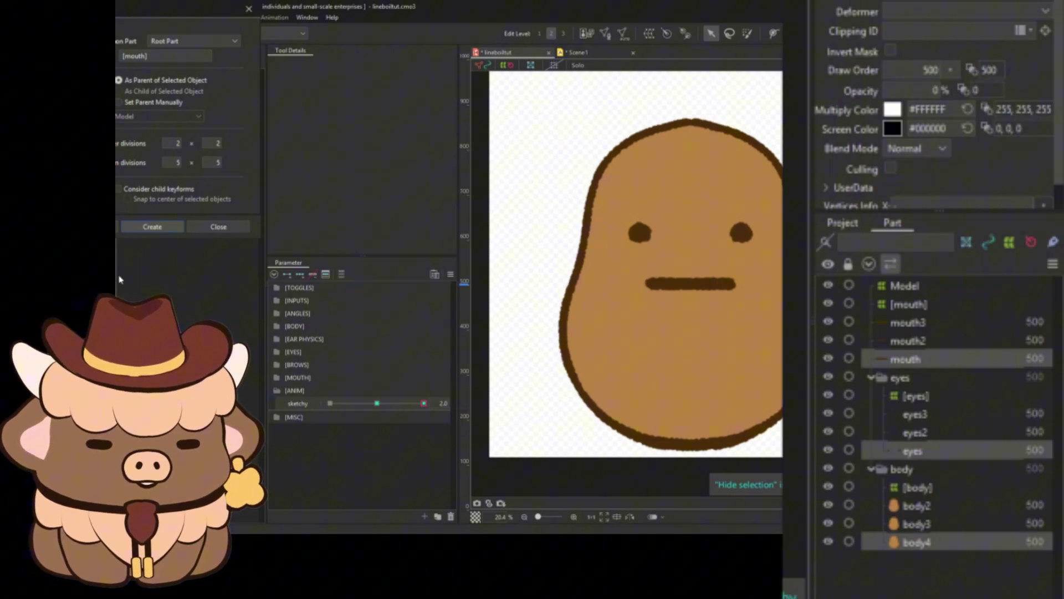
Select the body3, eyes2 and mouth2 drawings and add three keys to the sketchy parameter
left_click(916, 523)
left_click(915, 432, "ctrl")
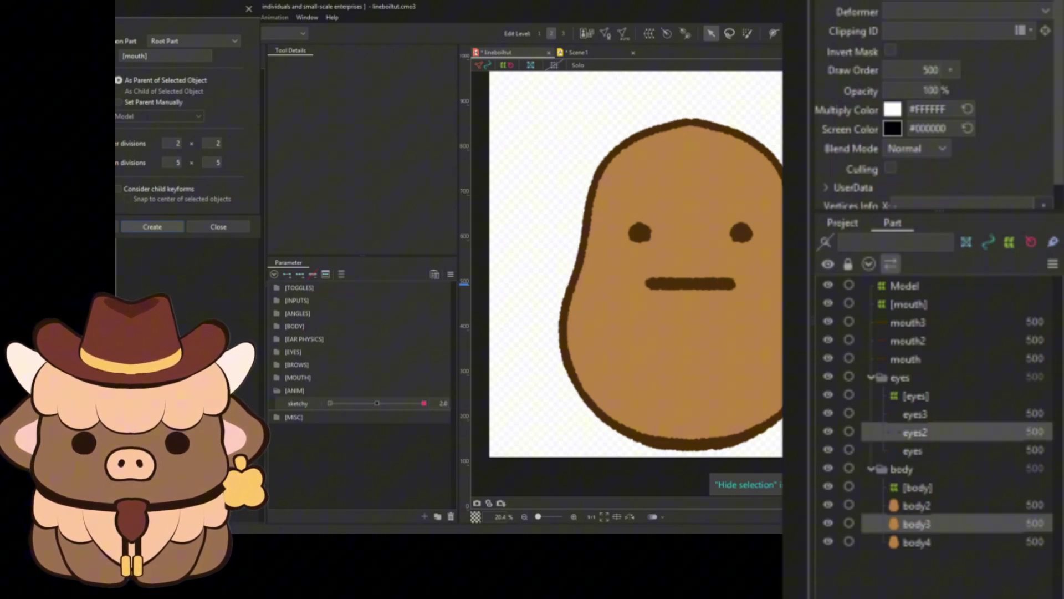
left_click(907, 340, "ctrl")
Set the opacity of body3, eyes2 and mouth2 to 0% at sketchy 0.0 and 2.0, leaving 100% at 1.0
left_click(330, 403)
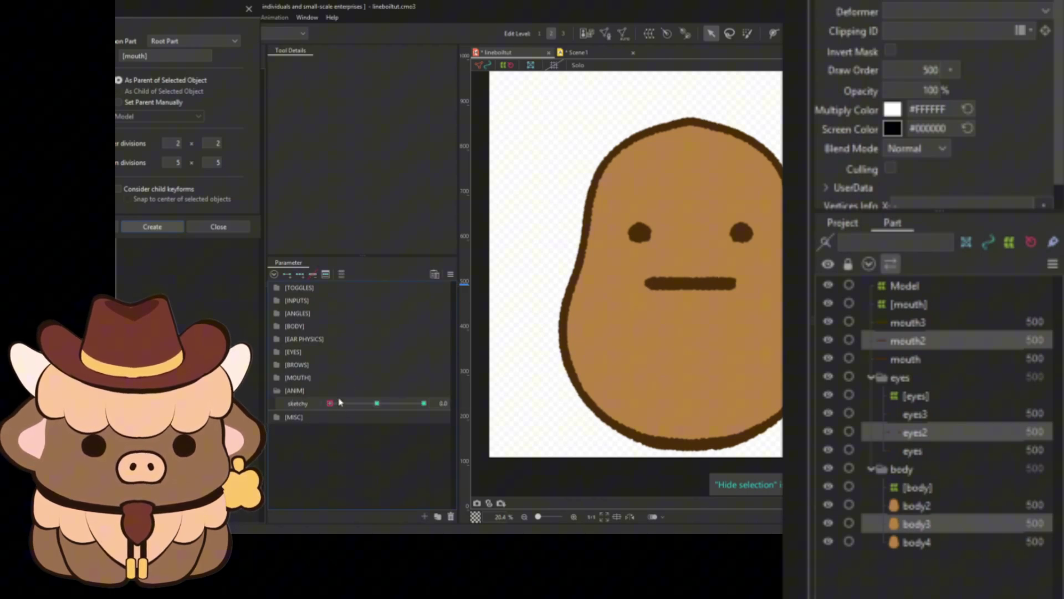
left_click_drag(921, 89, 815, 90)
left_click(379, 404)
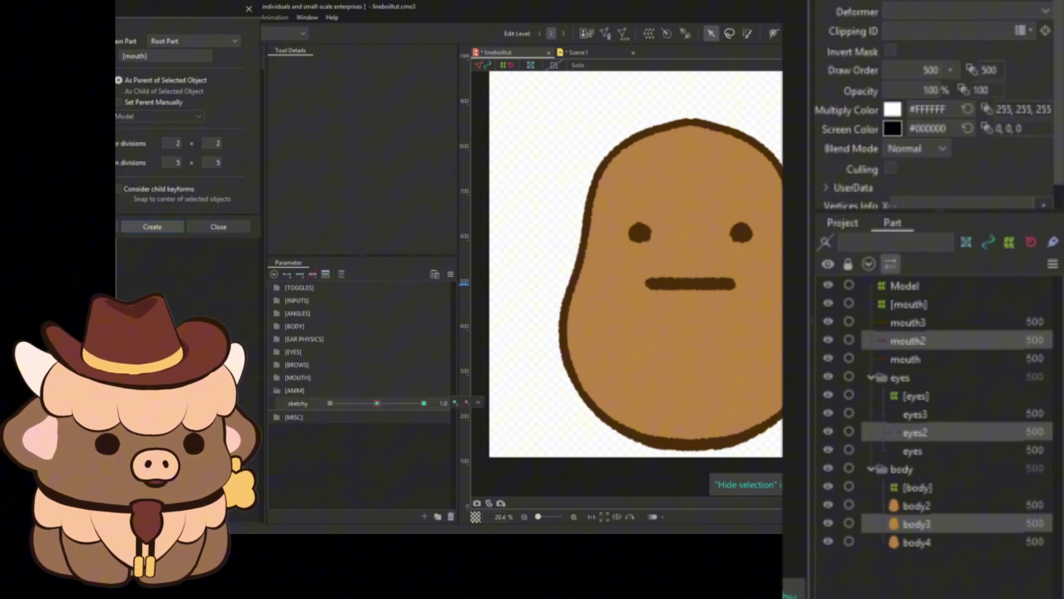
left_click(424, 403)
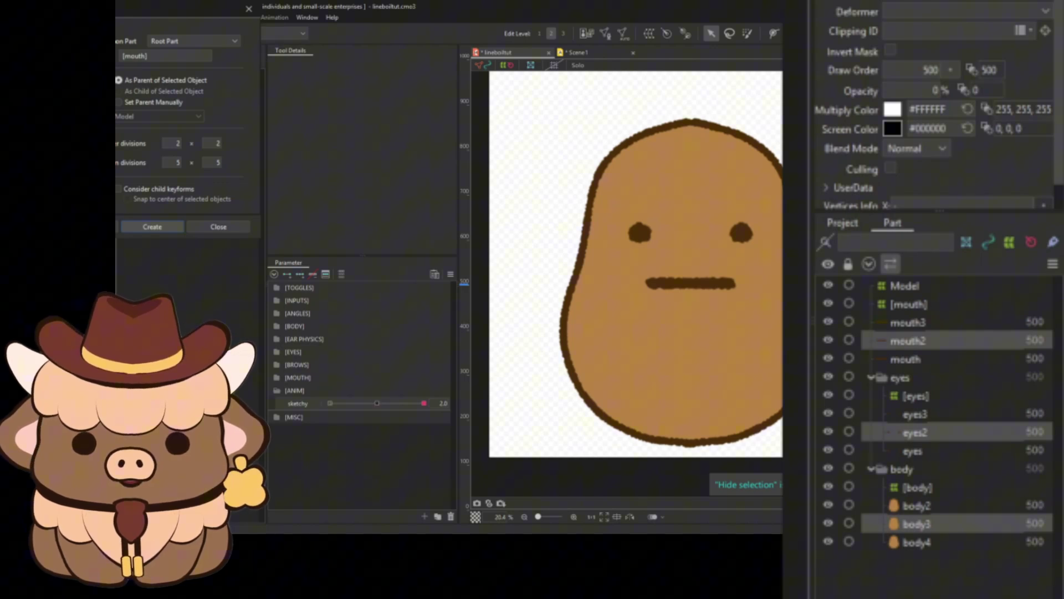
Select the body2, eyes3 and mouth3 drawings and give them three keys on the sketchy parameter
left_click(917, 505)
left_click(915, 413, "ctrl")
left_click(907, 322, "ctrl")
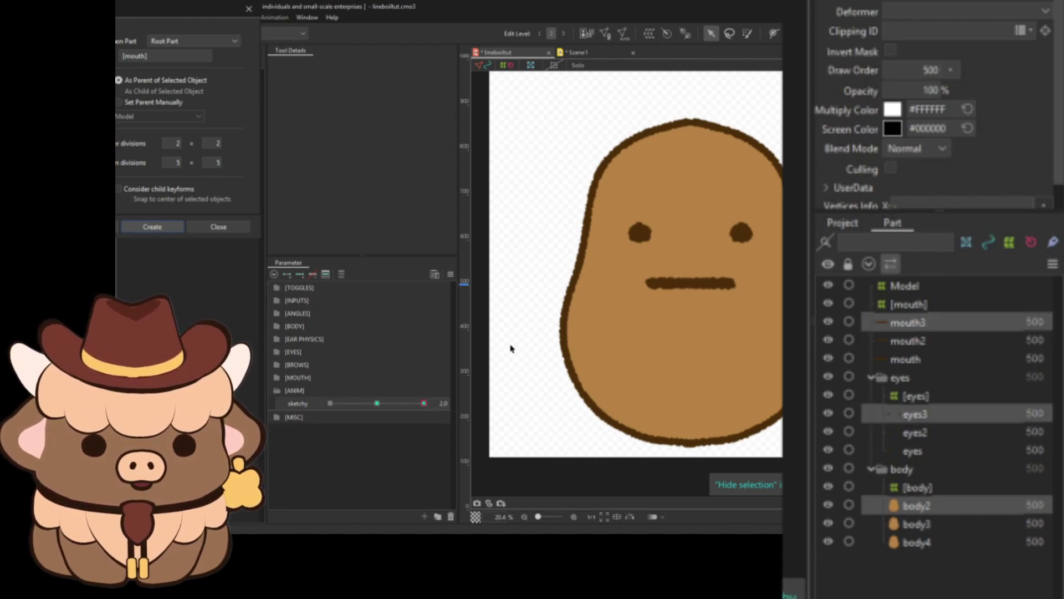
Set the opacity of body2, eyes3 and mouth3 to 0% at sketchy 0.0 and 1.0, leaving 100% at 2.0
left_click(330, 403)
left_click(923, 89)
type("0")
key("Return")
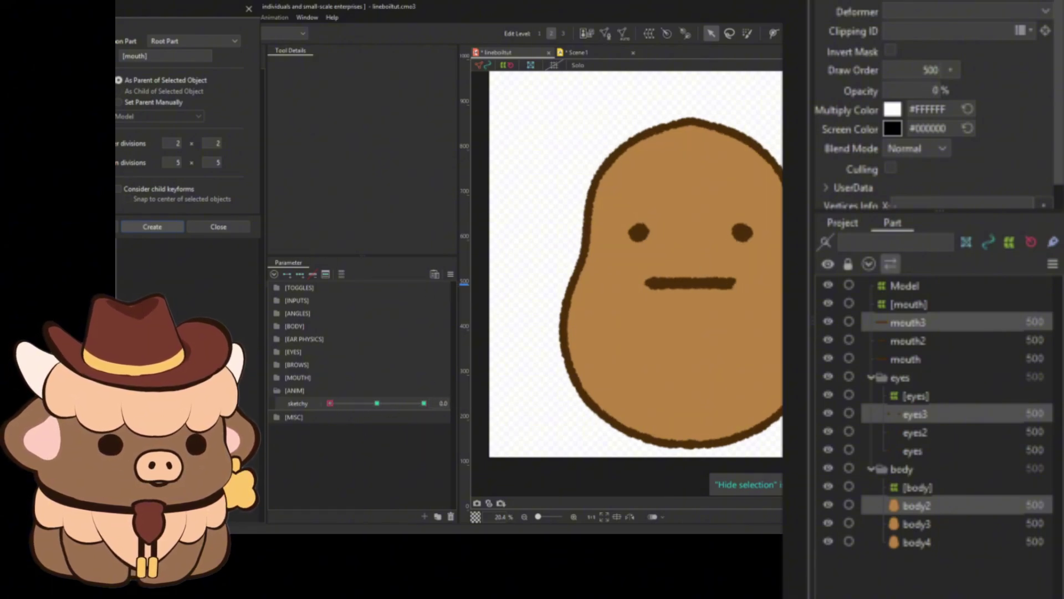
left_click(380, 402)
left_click(931, 91)
type("0")
key("Return")
left_click(424, 403)
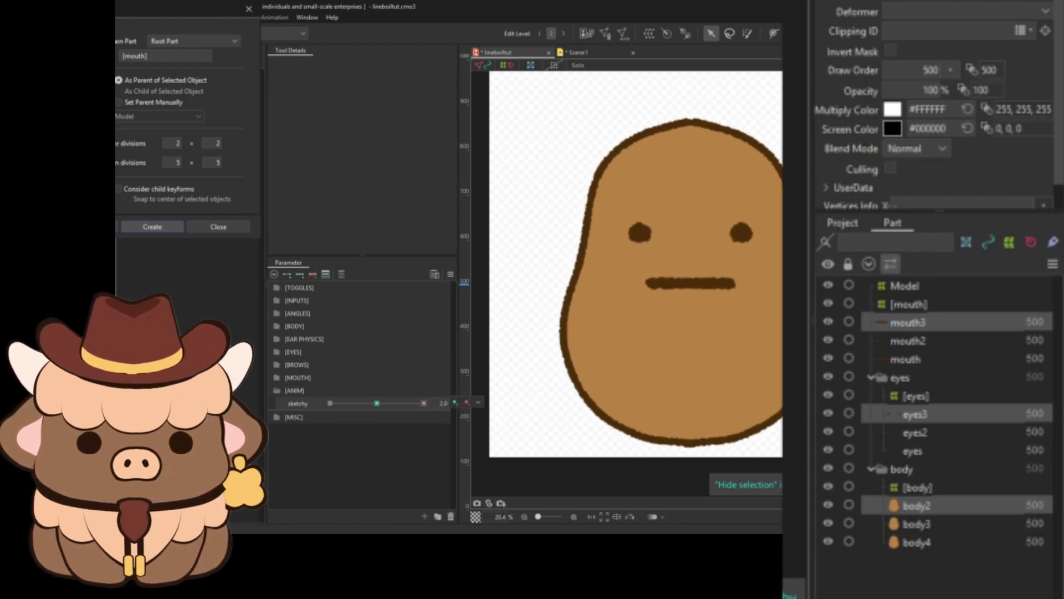
left_click(907, 340)
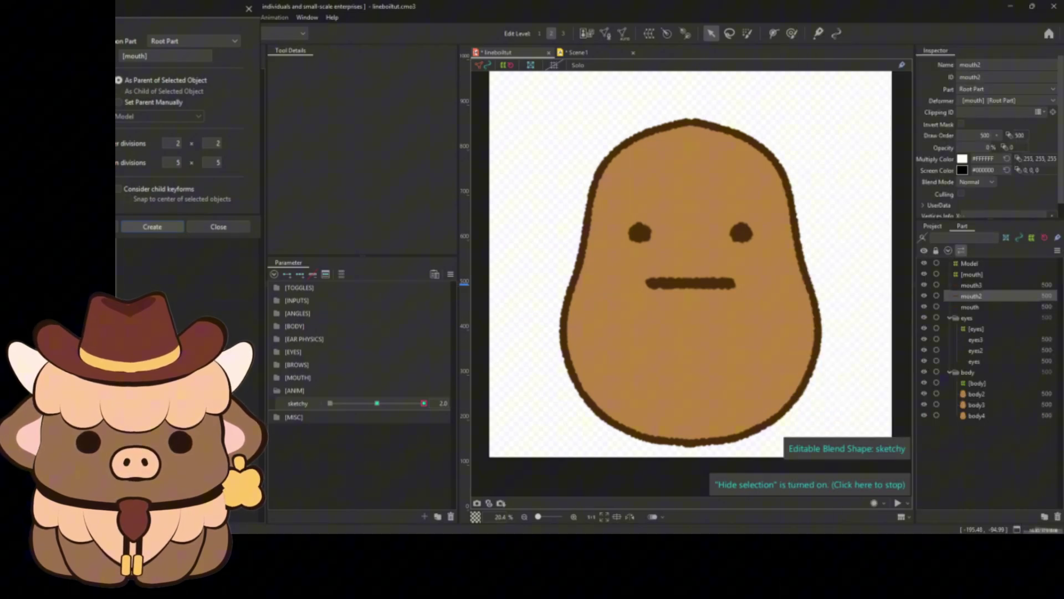
Check the eye drawings and scrub the sketchy parameter through 0.0, 1.0 and 2.0 to preview the swapping drawings
left_click(975, 350)
left_click(974, 361)
left_click(976, 350)
left_click(976, 340)
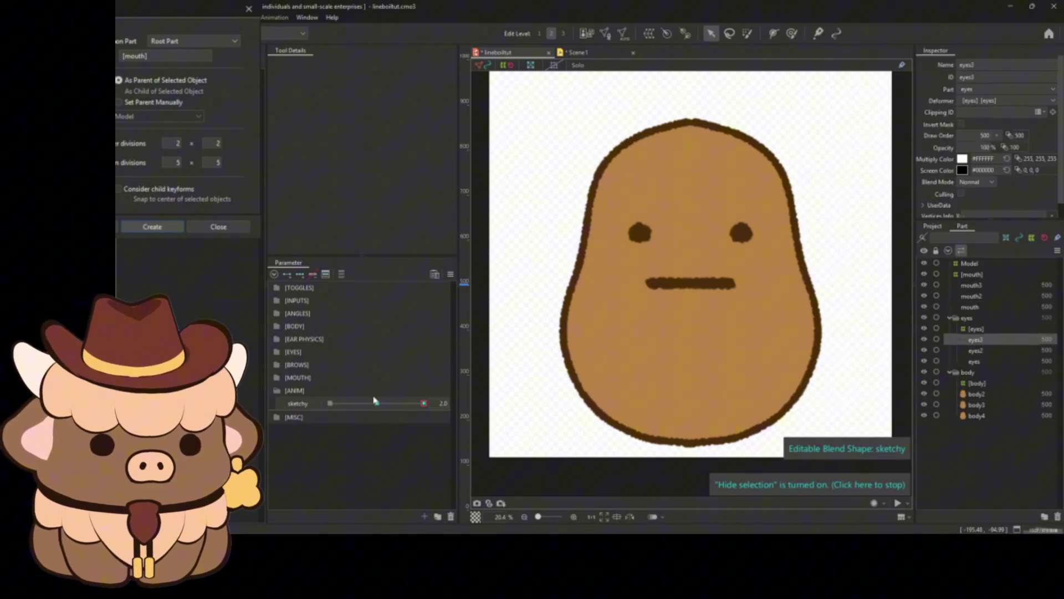
left_click(377, 404)
left_click(331, 405)
left_click(376, 407)
left_click(421, 404)
left_click(378, 404)
left_click(335, 404)
left_click(419, 404)
mouse_move(417, 407)
left_mouse_down()
mouse_move(330, 404)
mouse_move(416, 404)
left_mouse_up()
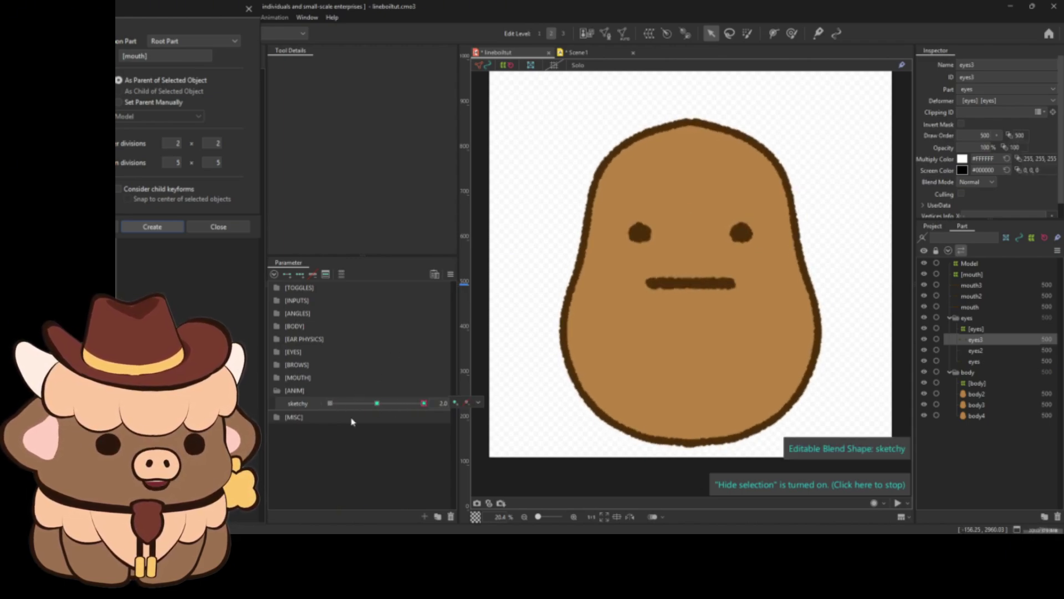
left_click(377, 404)
right_click(321, 409)
left_click(331, 403)
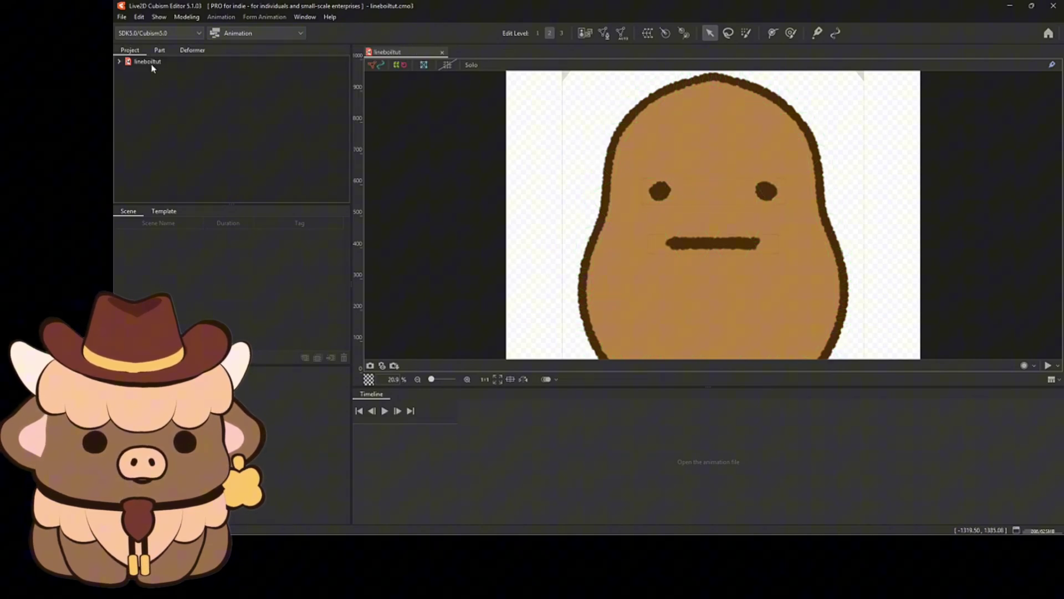
Add the lineboiltut model to the empty timeline as a new animation scene with SDK (Unity) as the target version
left_click(149, 62)
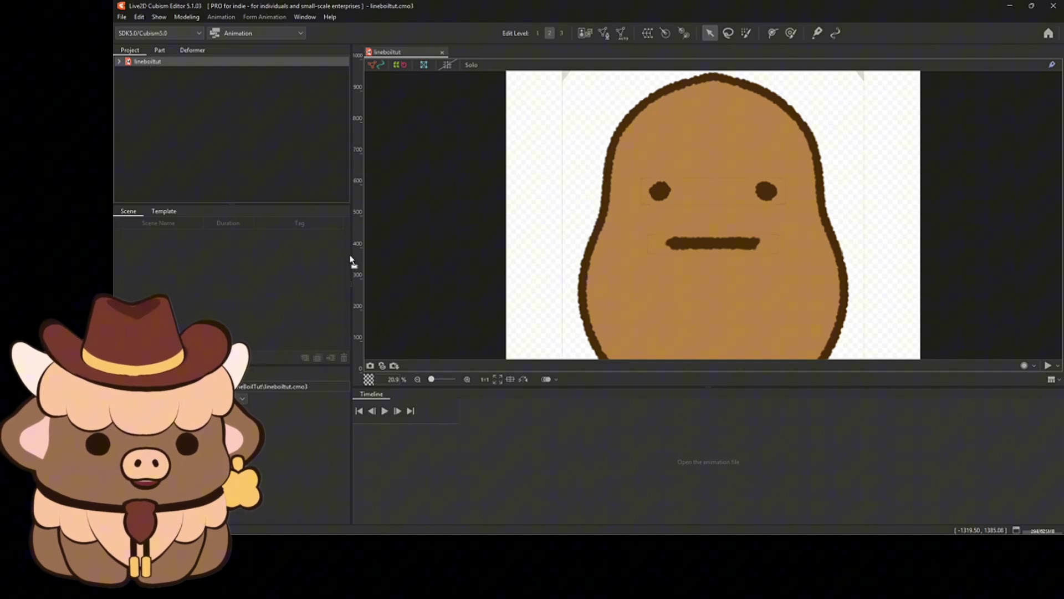
left_click(643, 449)
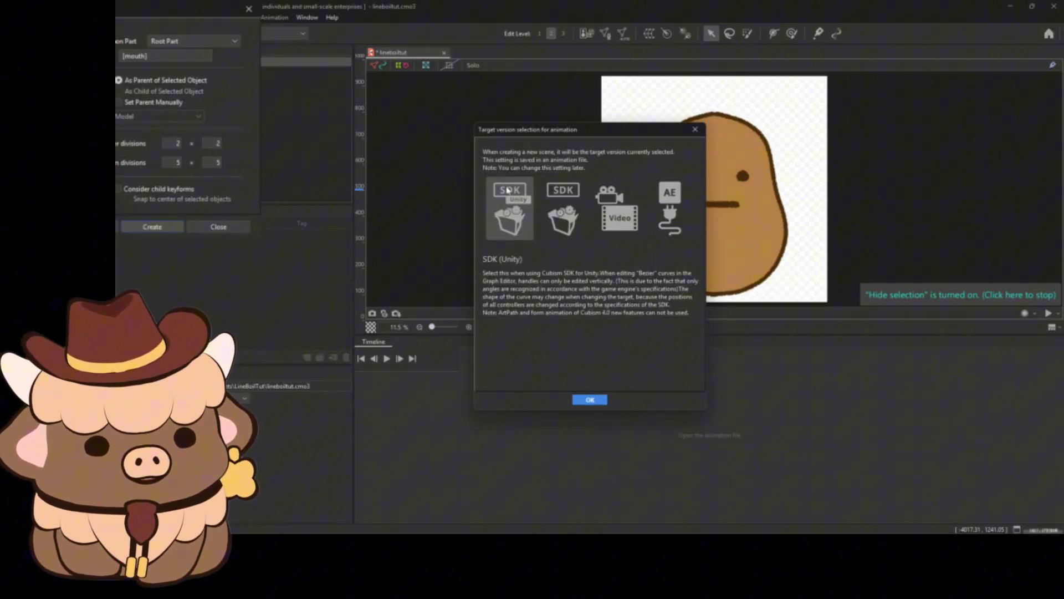
left_click(579, 398)
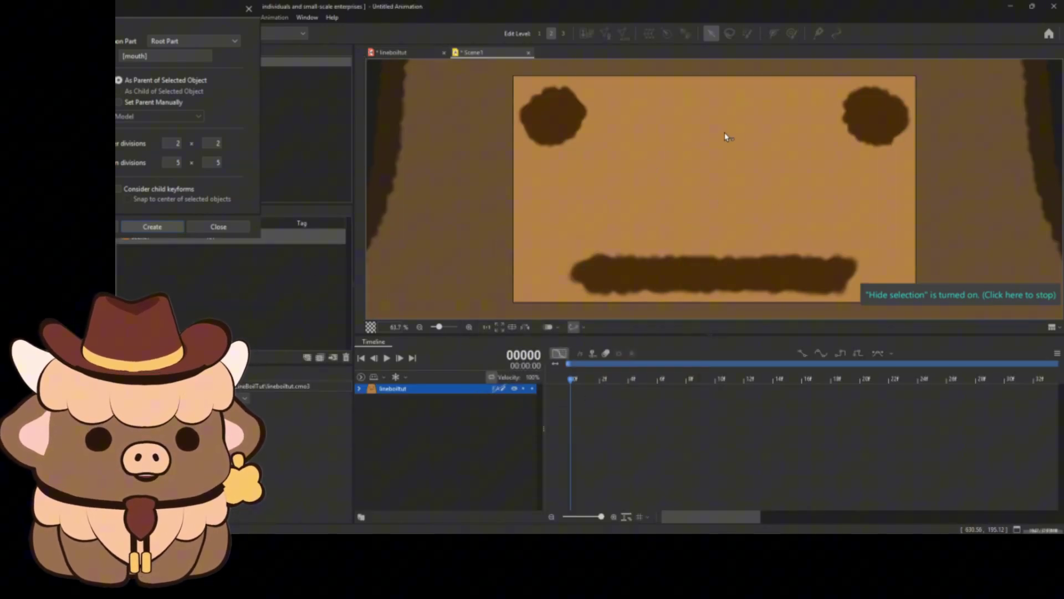
Scale the model down in the scene until the whole character fits within the canvas height
scroll(747, 176, "down", 8)
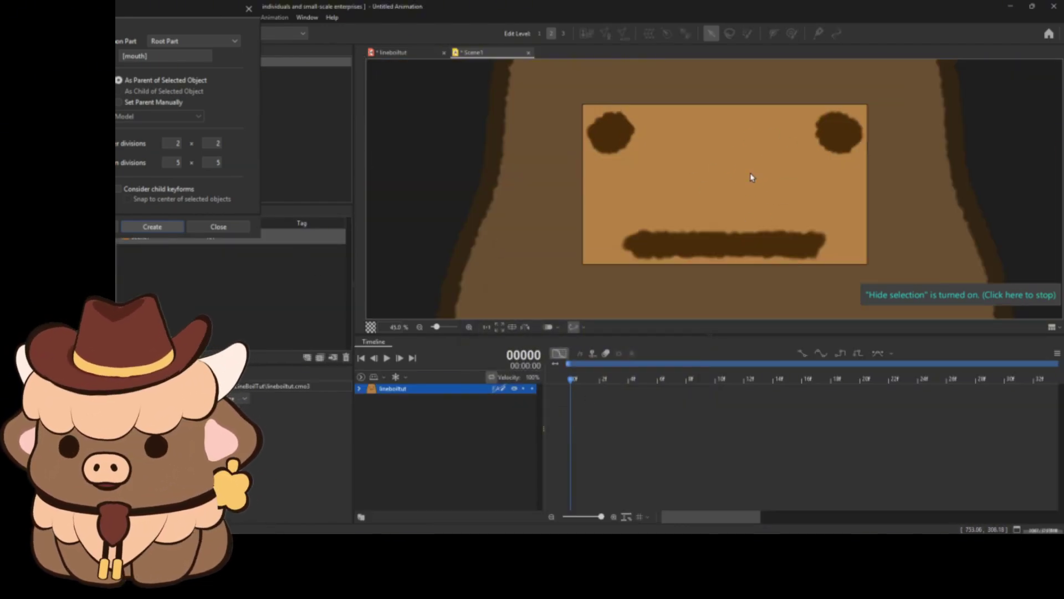
left_click_drag(748, 173, 732, 185)
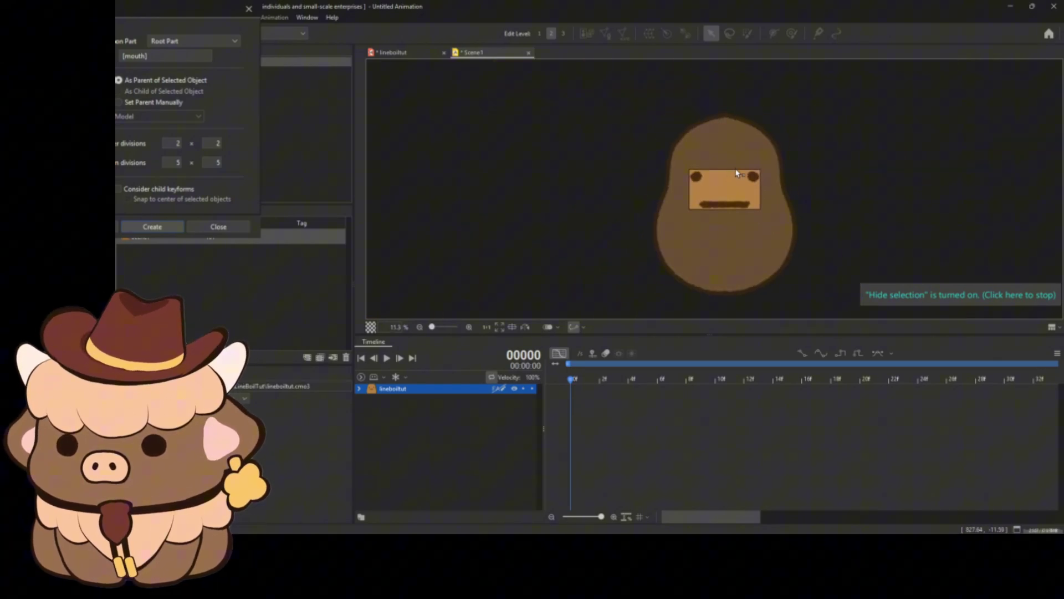
key("ctrl+t")
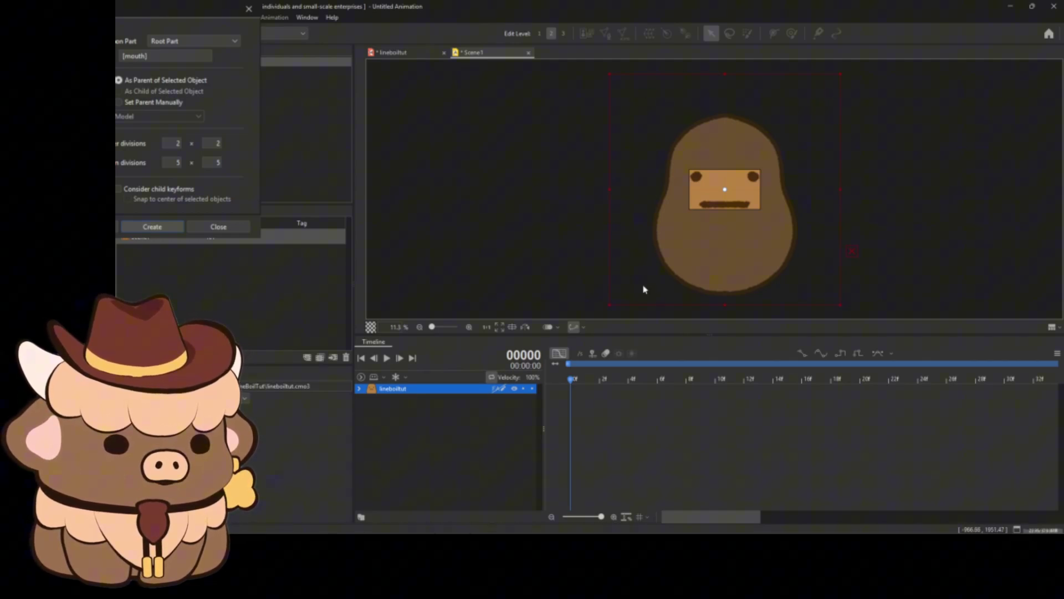
left_click_drag(842, 187, 746, 188)
scroll(744, 189, "up", 5)
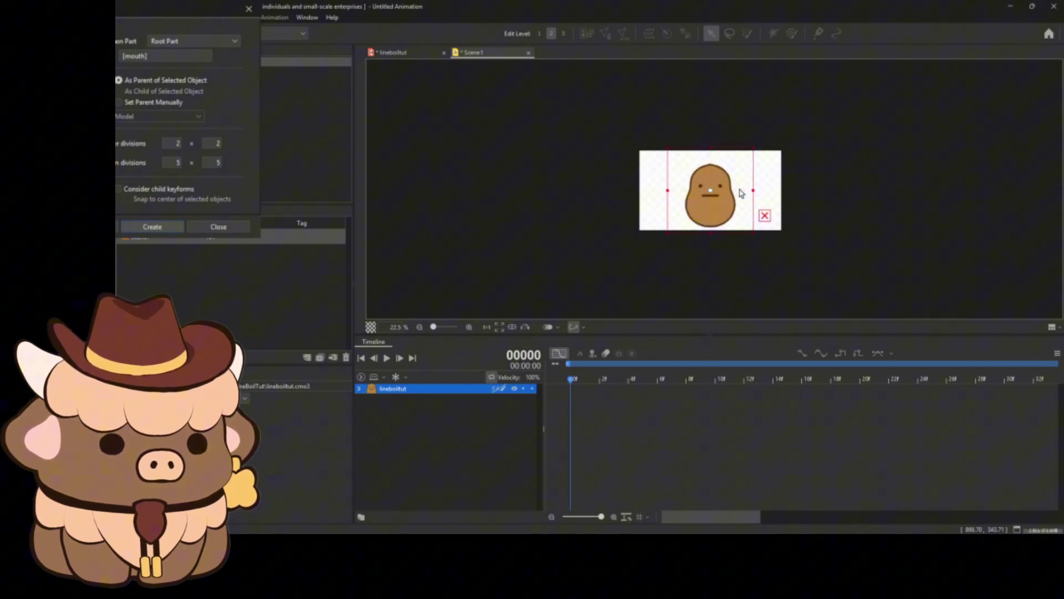
scroll(743, 227, "up", 2)
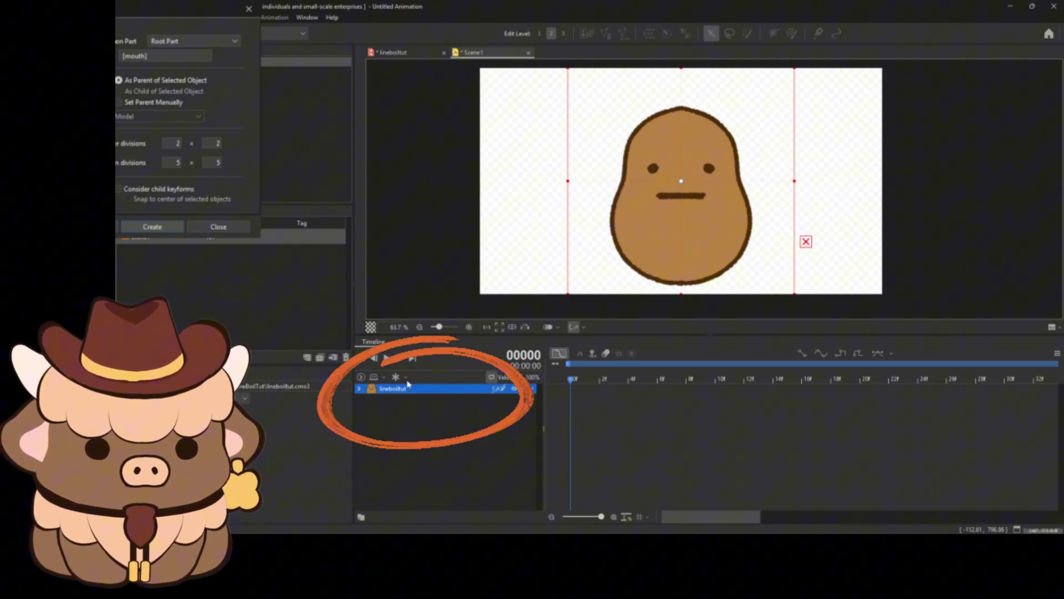
Expose the sketchy parameter in the model track's [ANIM] group as keyframes instead of a curve, keyed at 0.0 on frame 0
left_click(359, 389)
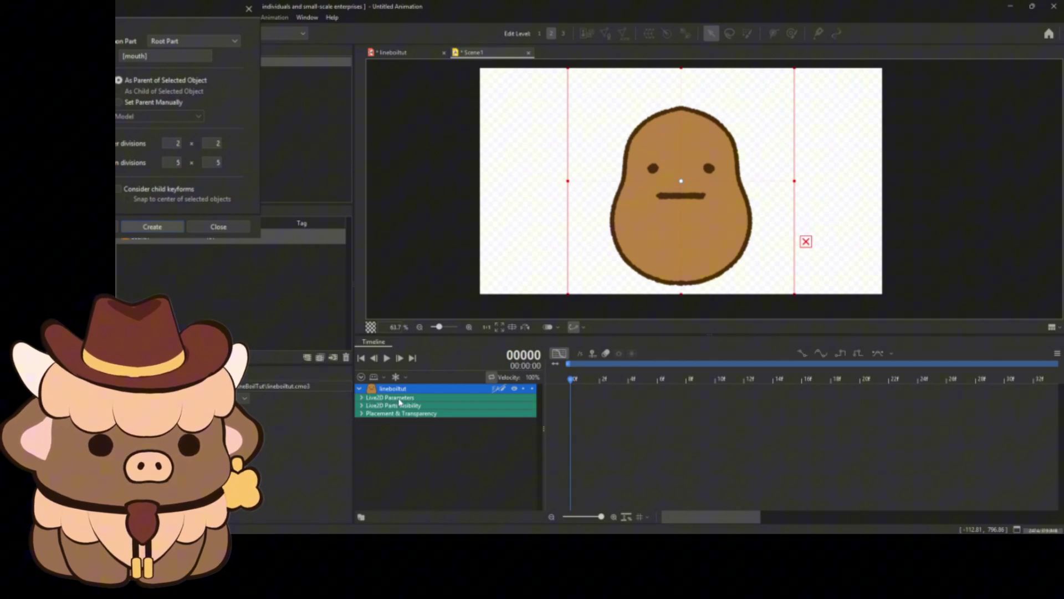
left_click(361, 398)
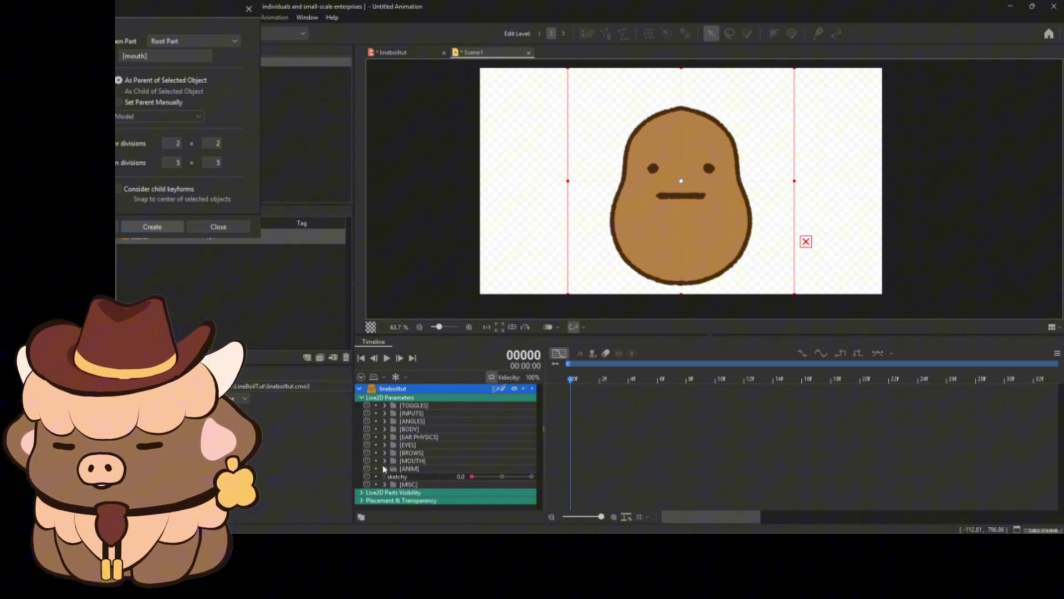
left_click(411, 479)
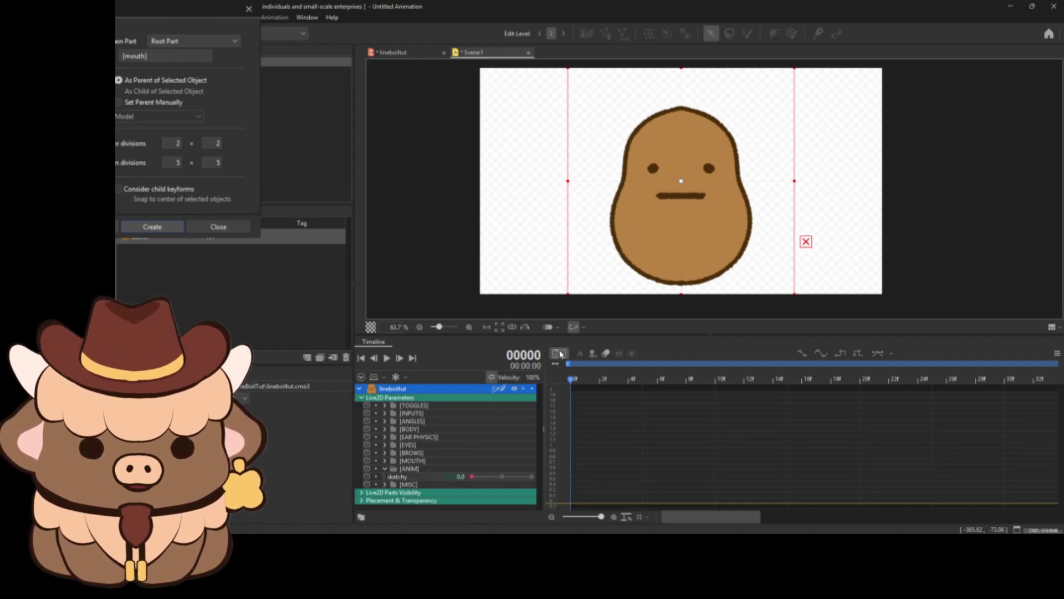
left_click(560, 353)
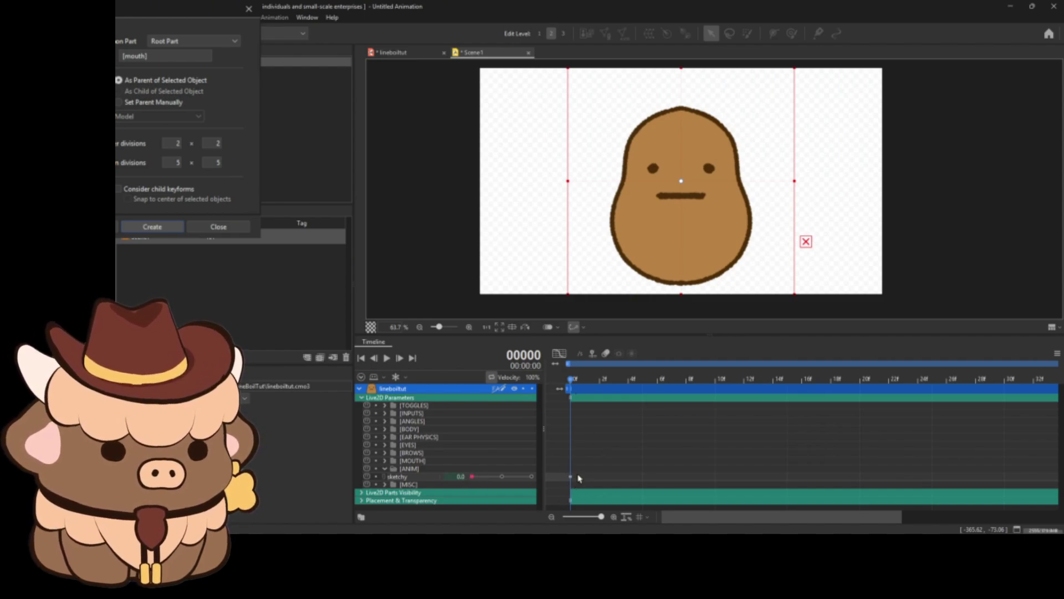
Key the sketchy parameter at 1.0 on frame 5, 2.0 on frame 10 and 0.0 on frame 15
left_click_drag(571, 380, 615, 384)
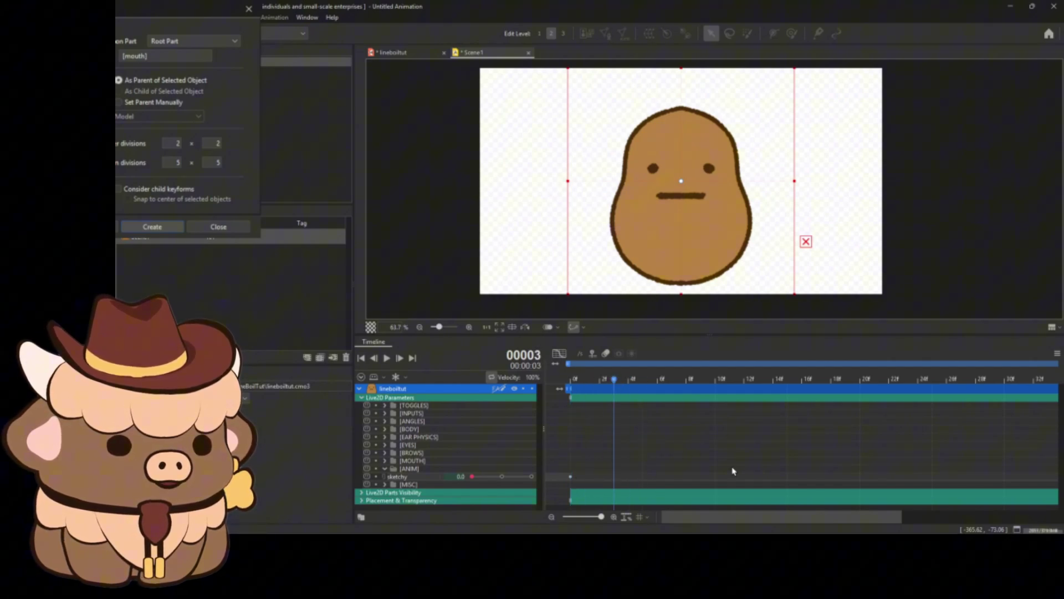
mouse_move(615, 383)
left_mouse_down()
mouse_move(802, 383)
mouse_move(787, 382)
left_mouse_up()
left_click(501, 476)
left_click(531, 476)
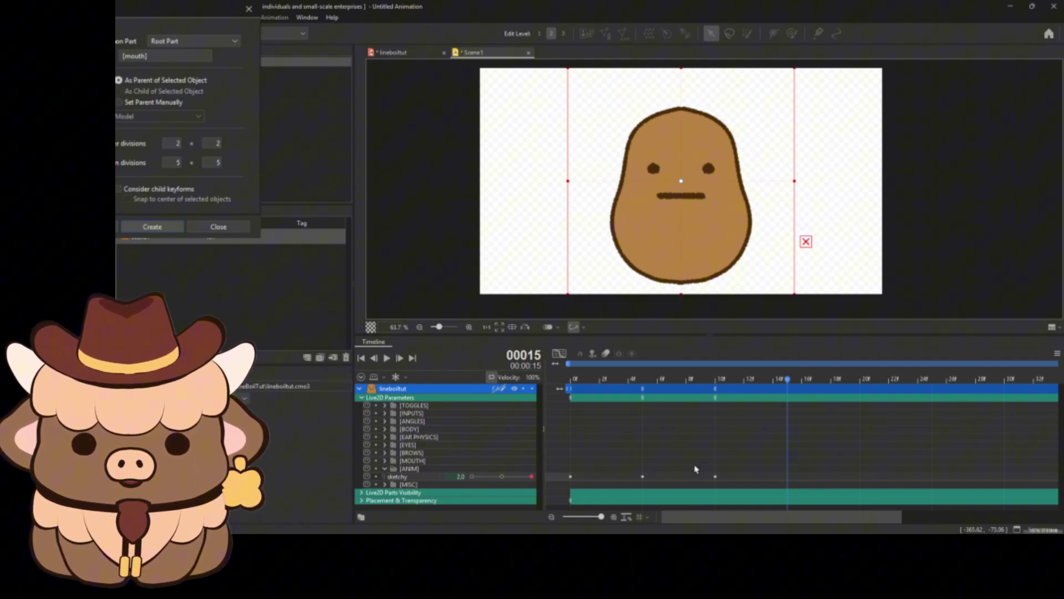
left_click(474, 477)
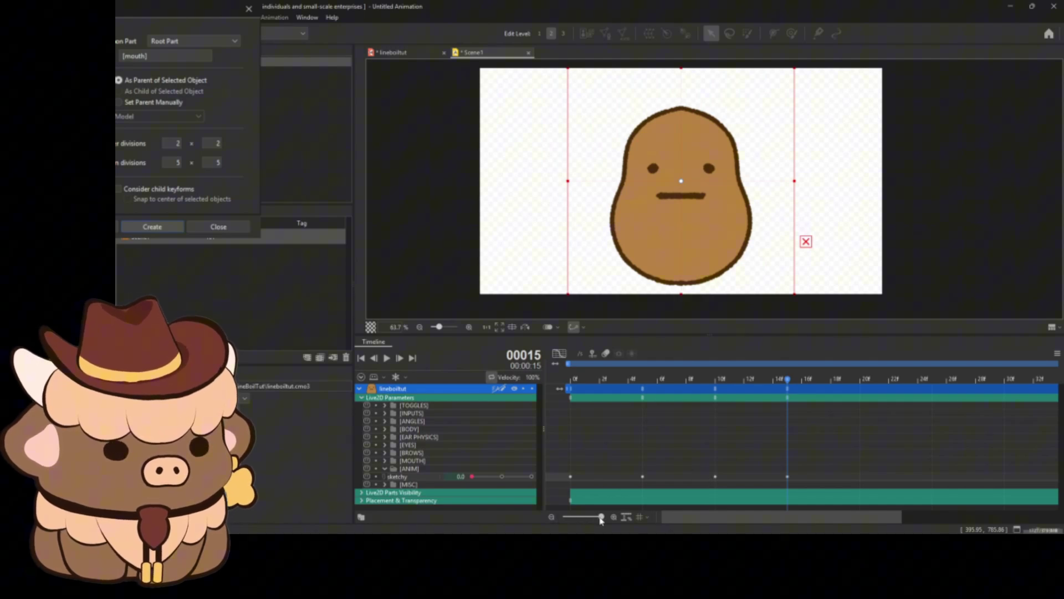
Shorten the scene duration and the lineboiltut track so both end at the frame 15 keyframe
left_click_drag(602, 516, 568, 517)
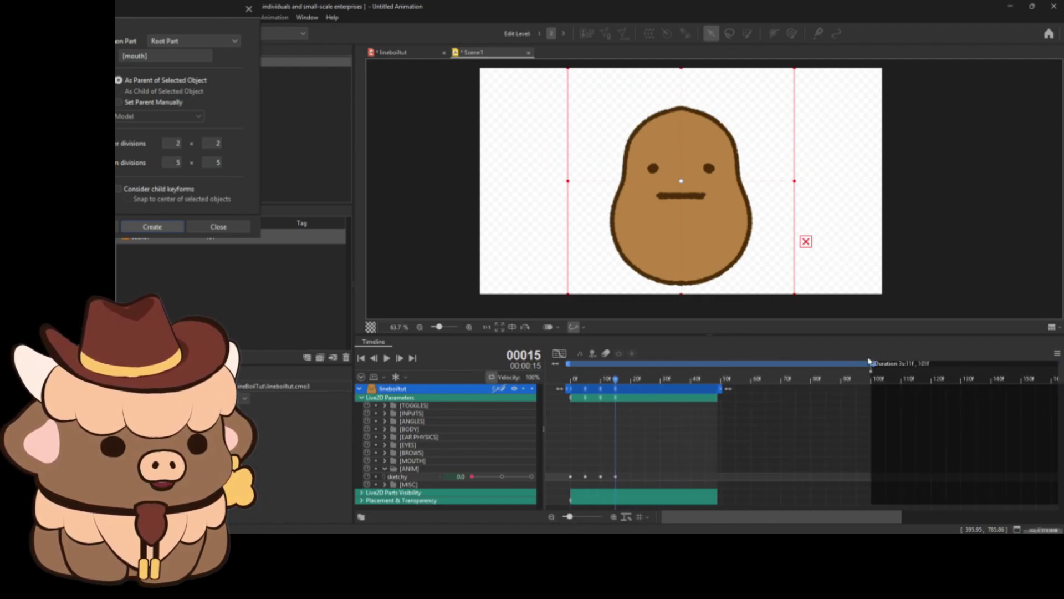
left_click_drag(873, 364, 614, 370)
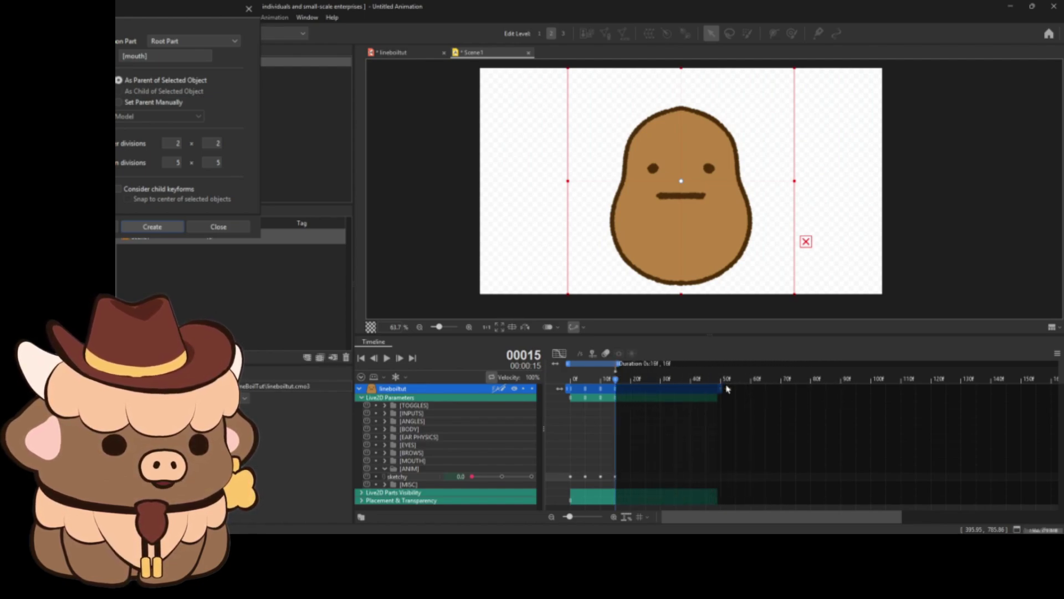
mouse_move(727, 388)
left_mouse_down()
mouse_move(703, 388)
mouse_move(739, 388)
mouse_move(616, 388)
left_mouse_up()
key("ctrl+z")
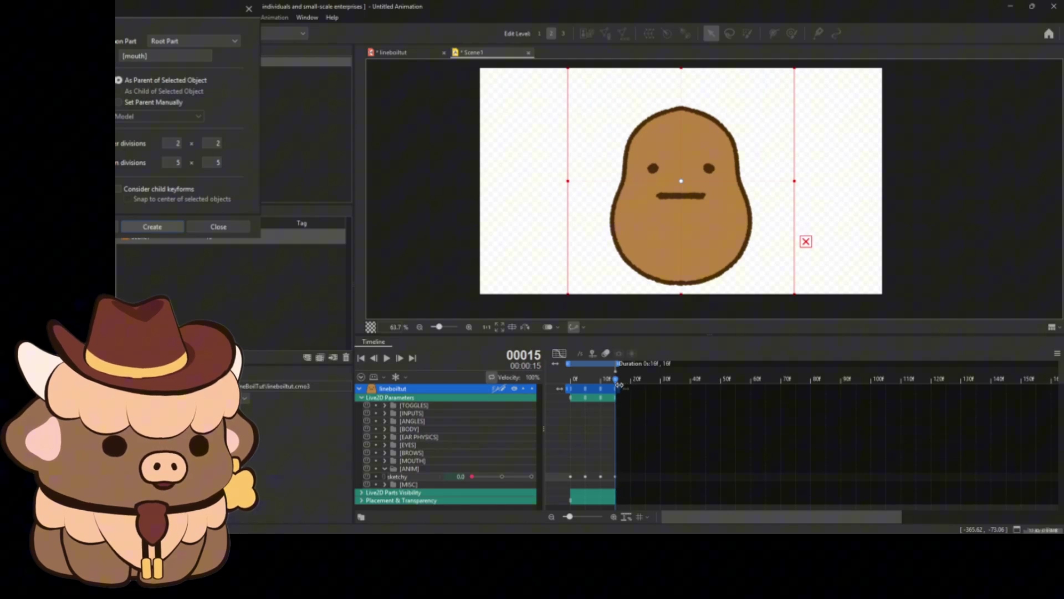
left_click_drag(571, 517, 607, 517)
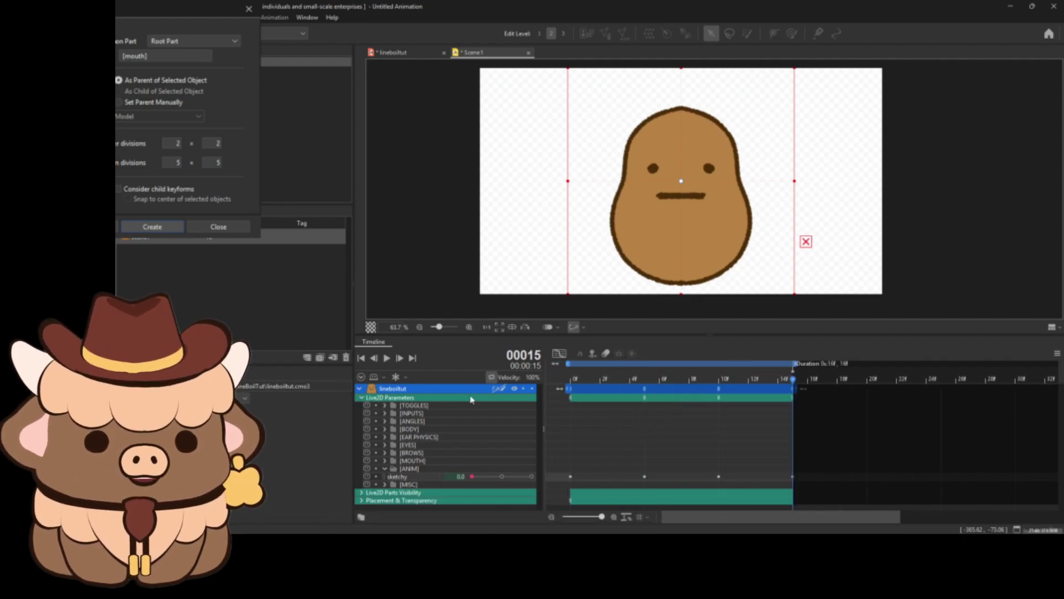
Play the animation, inspect how the drawings change between the sketchy keyframes, and stop playback
left_click(383, 364)
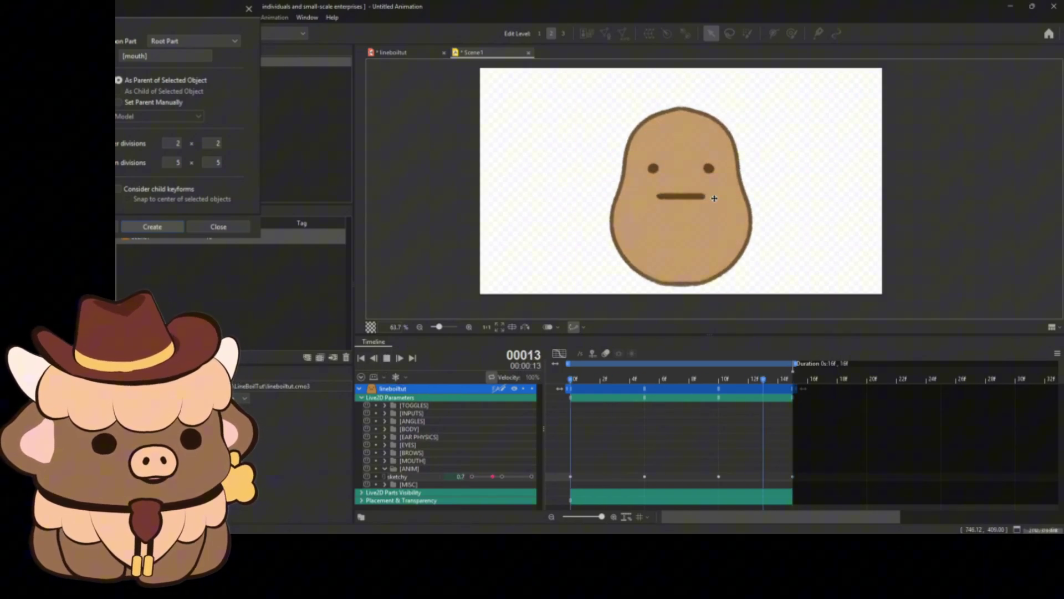
scroll(716, 205, "up", 3)
scroll(641, 178, "down", 2)
left_click_drag(641, 178, 689, 178)
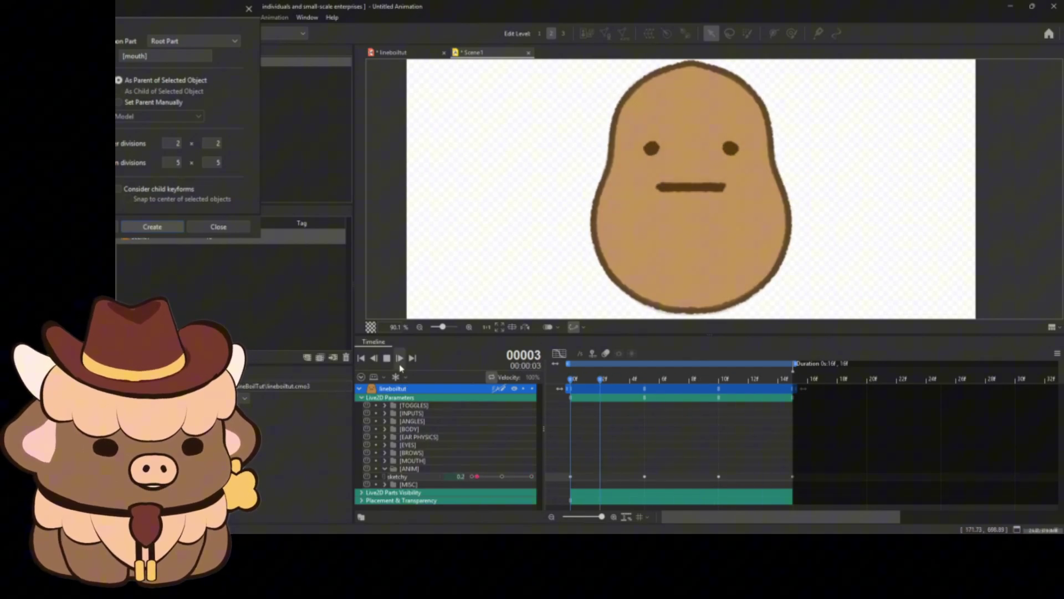
left_click(389, 358)
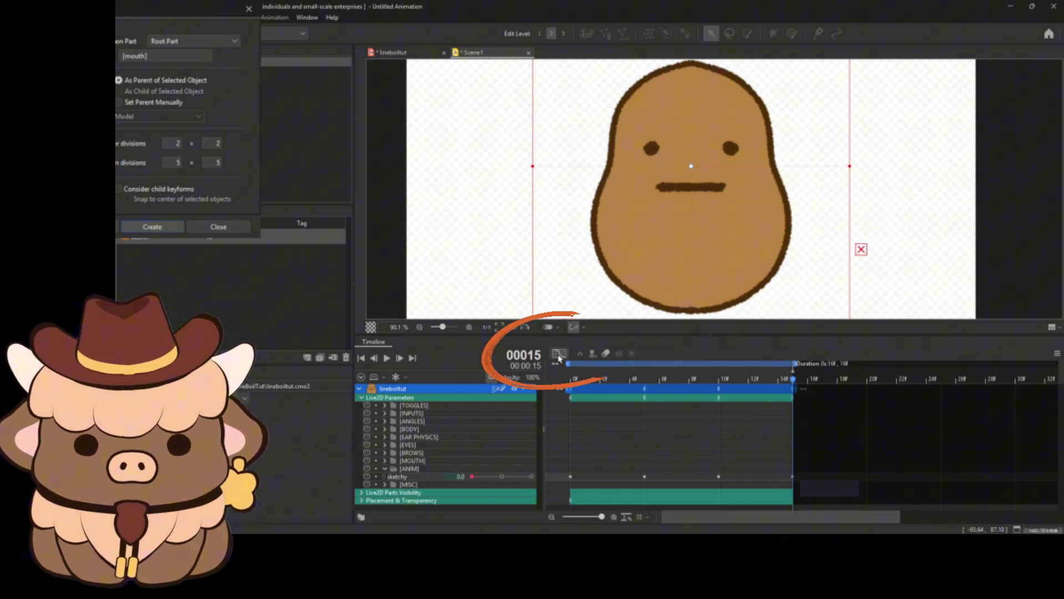
Show the sketchy curve in the graph editor and set all its keyframes to Step interpolation
left_click(559, 356)
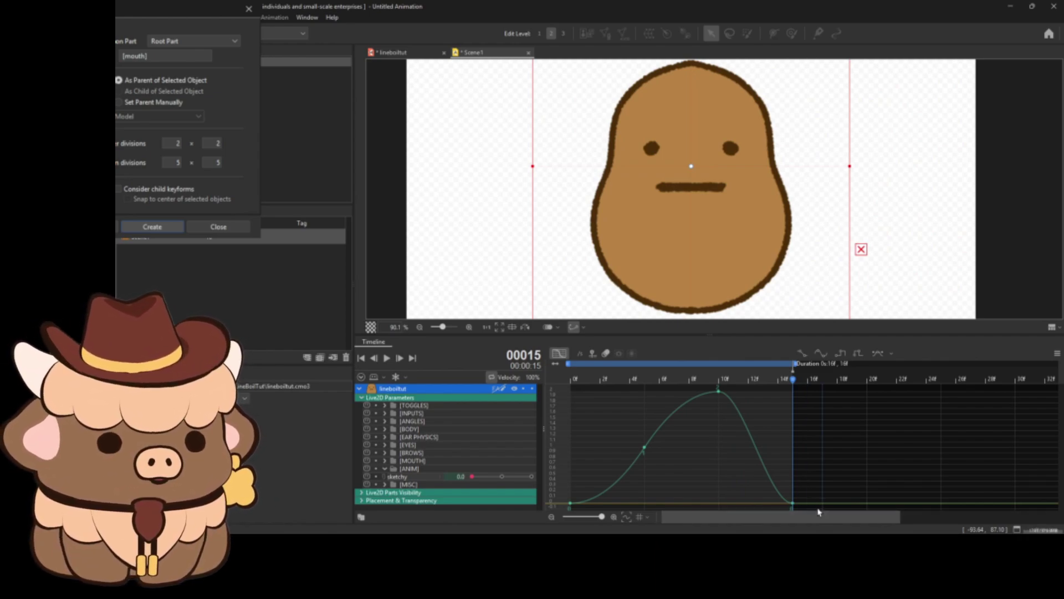
left_click_drag(818, 510, 568, 383)
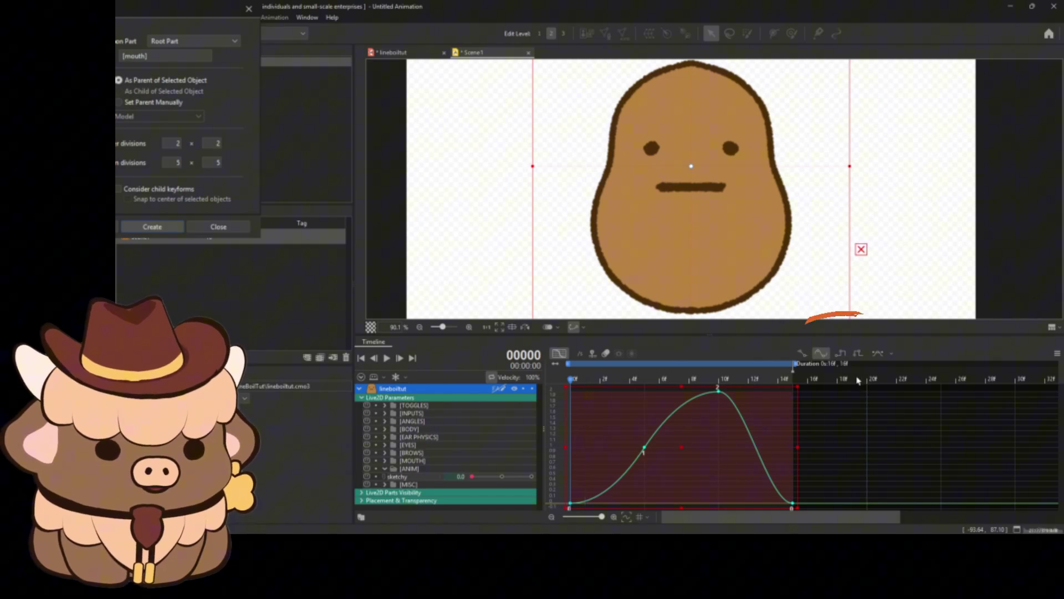
mouse_move(841, 363)
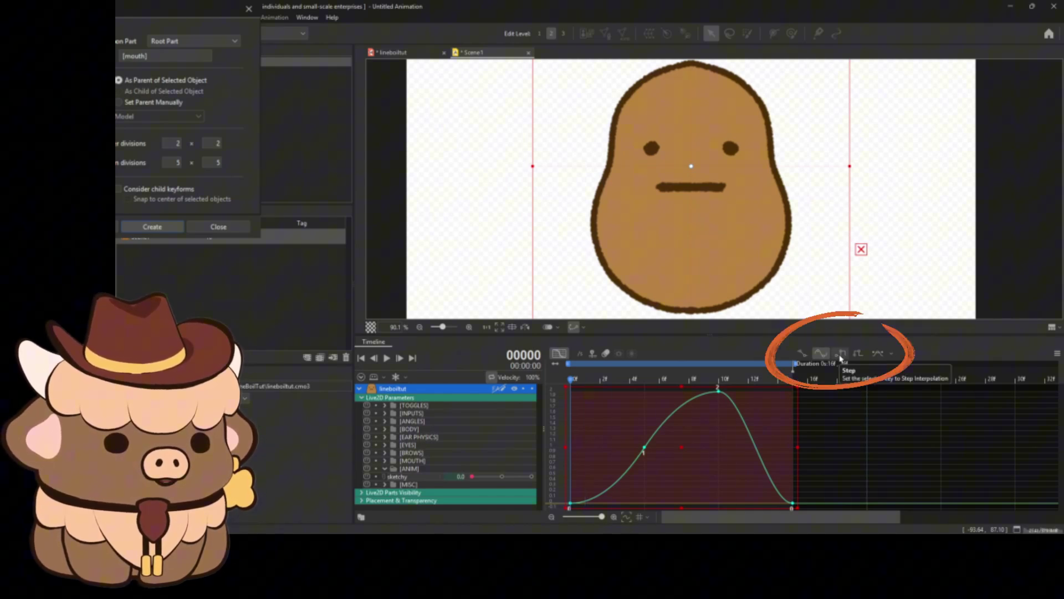
left_click(838, 355)
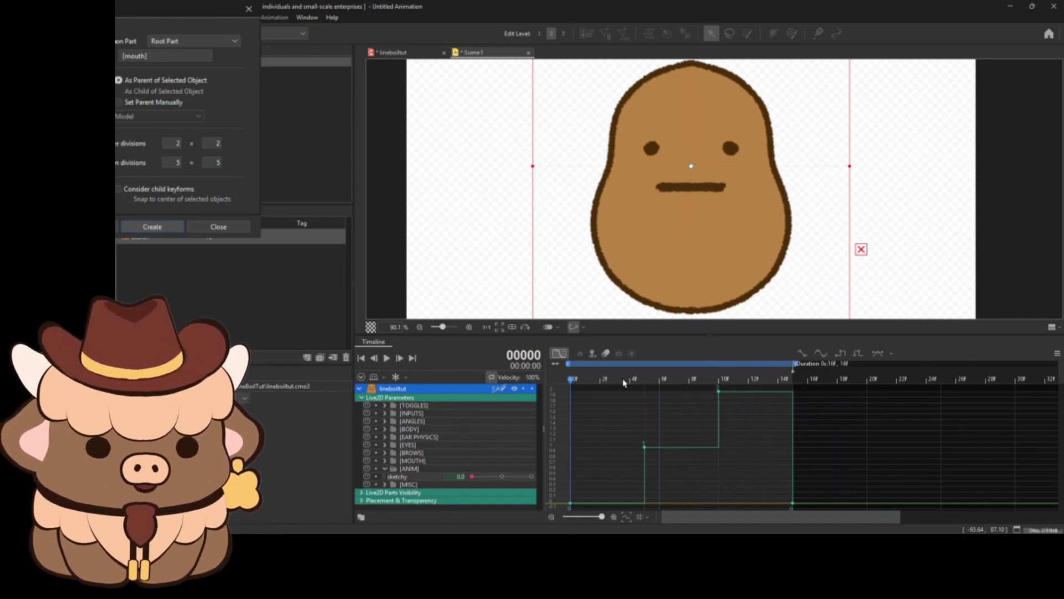
Play the stepped animation, examine the line boil on the face and body up close, and stop playback
left_click(387, 357)
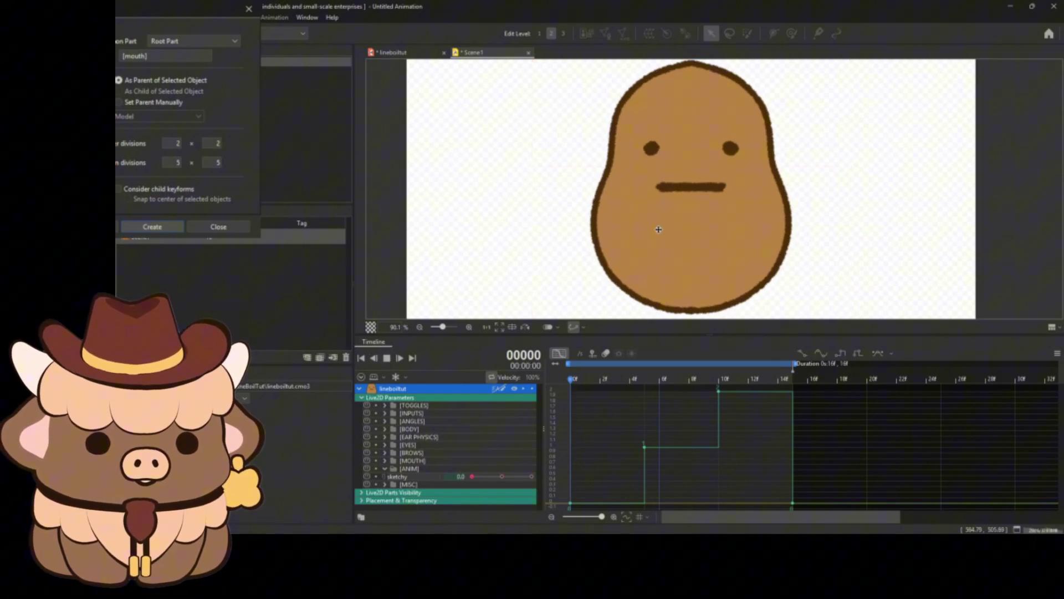
scroll(689, 212, "up", 2)
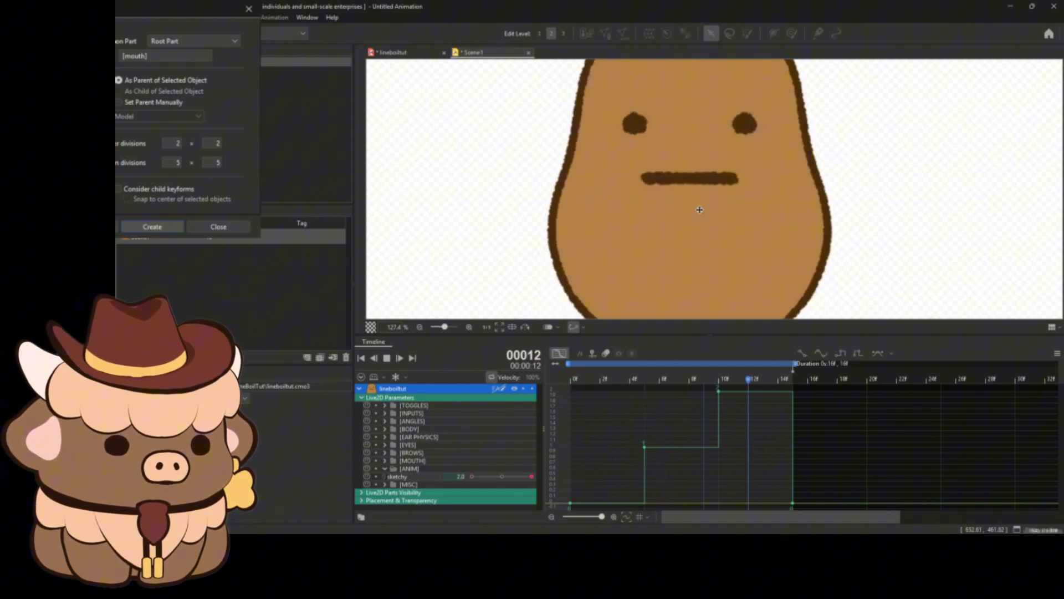
scroll(699, 208, "down", 3)
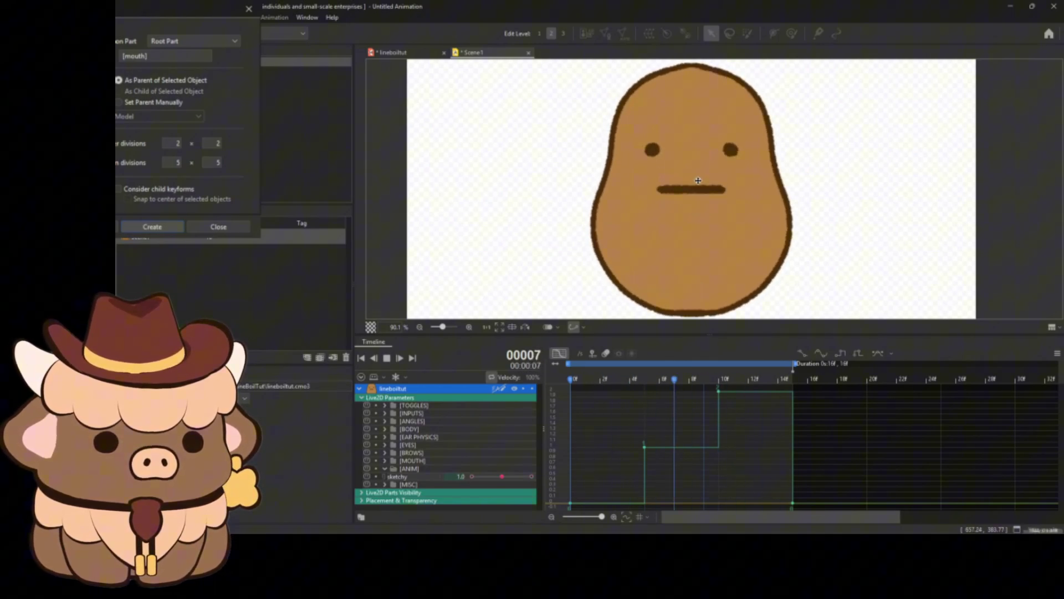
left_click(389, 355)
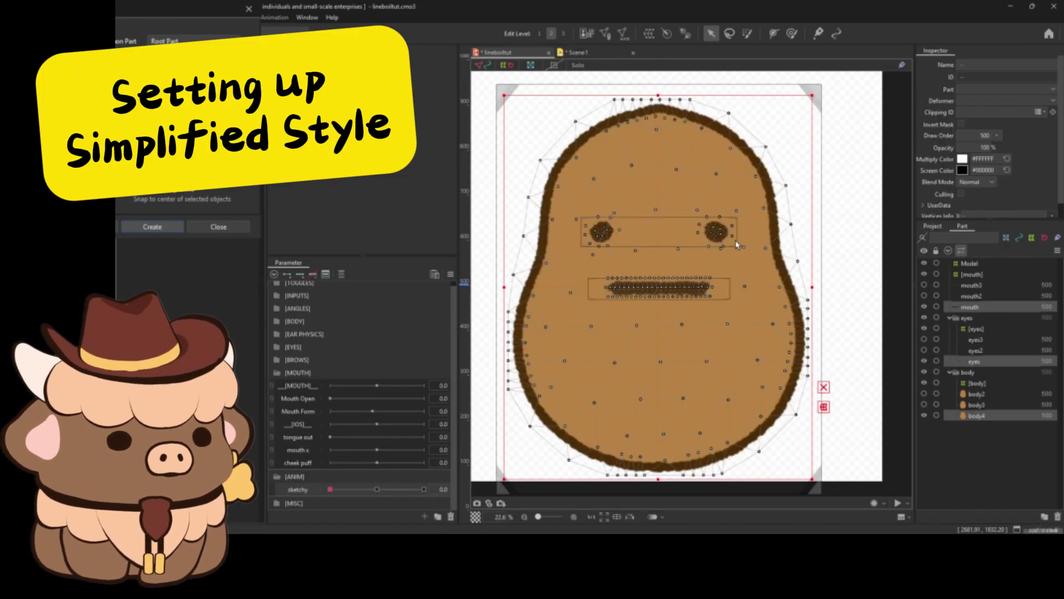
Return to the lineboiltut model and give the body4 drawing three keys on the sketchy parameter
left_click_drag(639, 202, 665, 203)
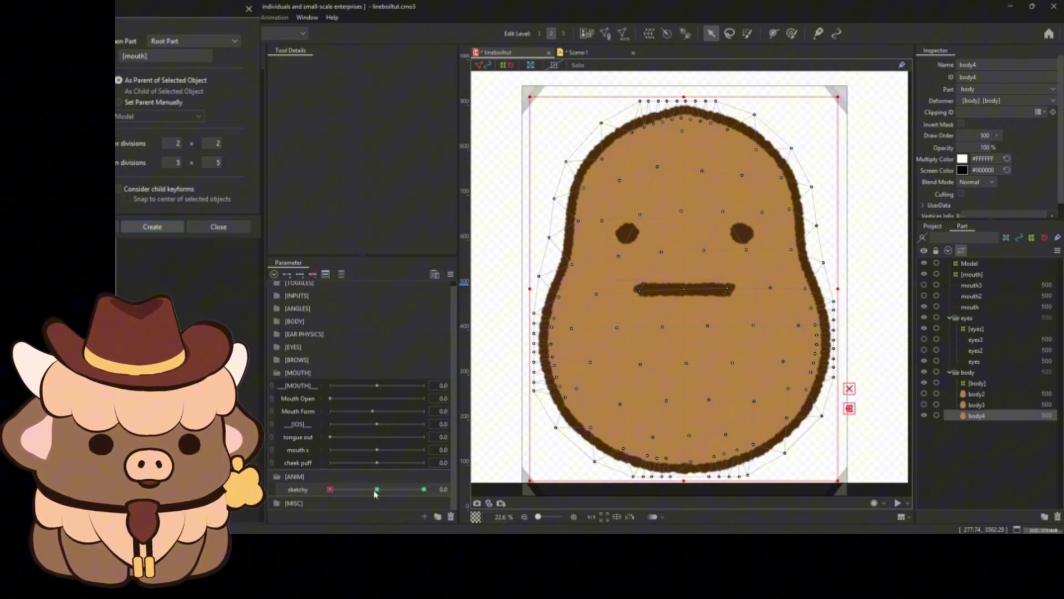
left_click(411, 489)
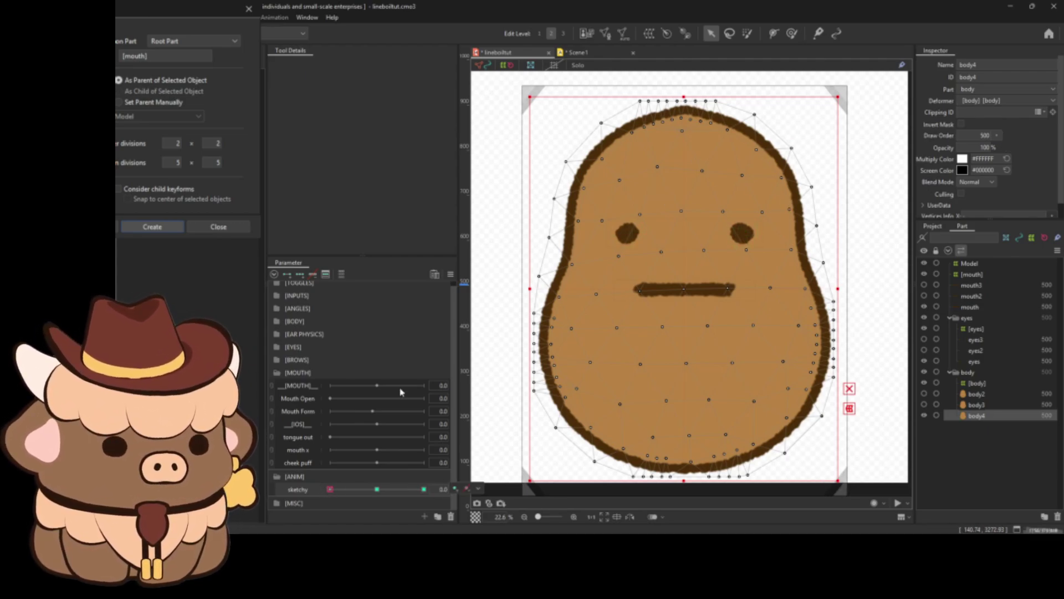
Set sketchy to its 1.0 key for body4 and resize the Deform Brush to 967.3 px
left_click(377, 489)
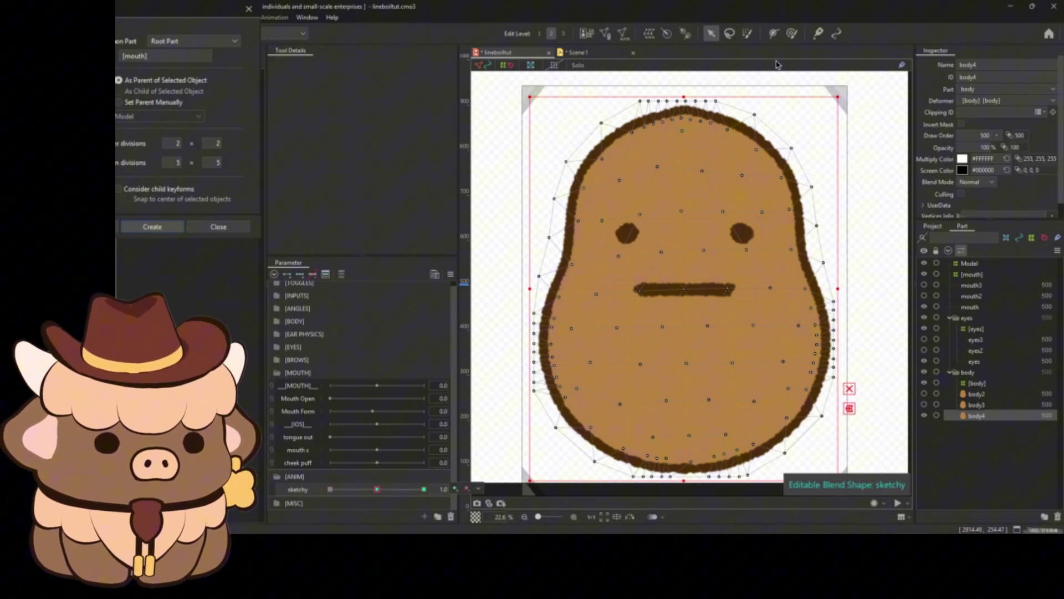
left_click(793, 34)
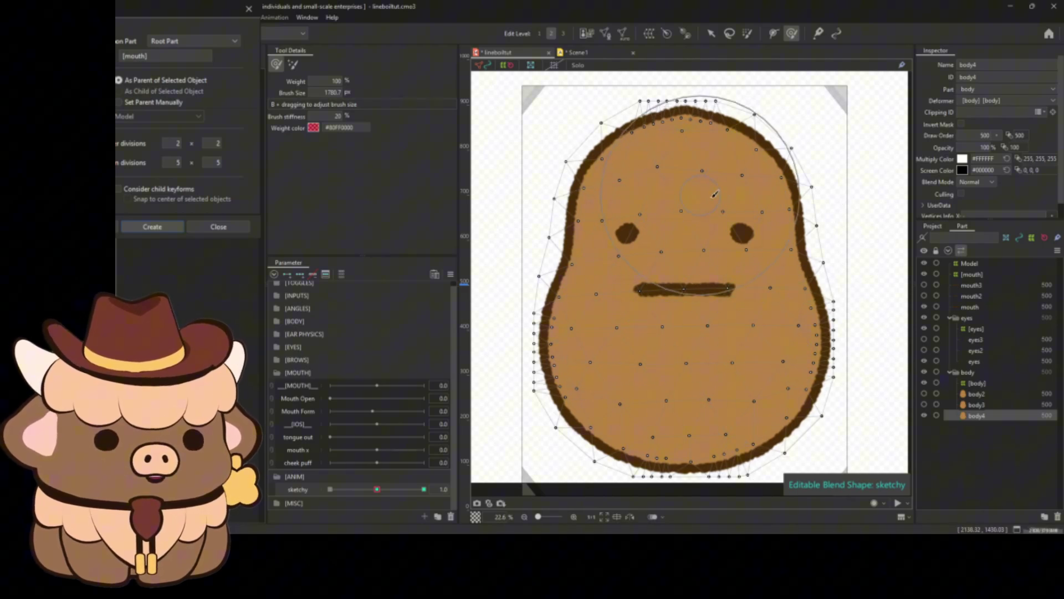
scroll(647, 227, "up", 2)
scroll(665, 221, "up", 2)
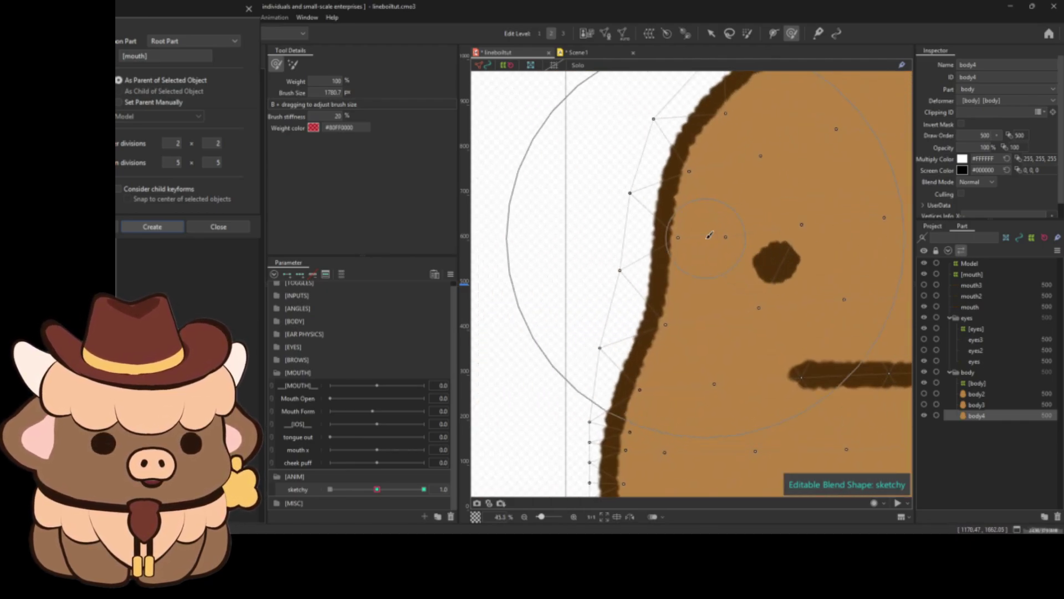
scroll(690, 217, "down", 2)
scroll(691, 218, "down", 2)
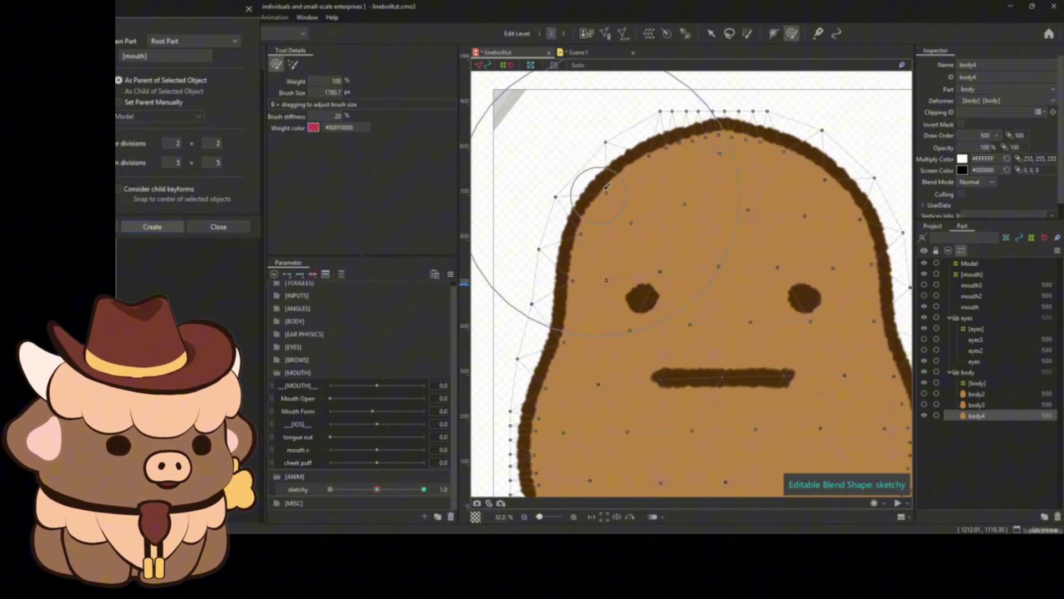
scroll(639, 235, "up", 2)
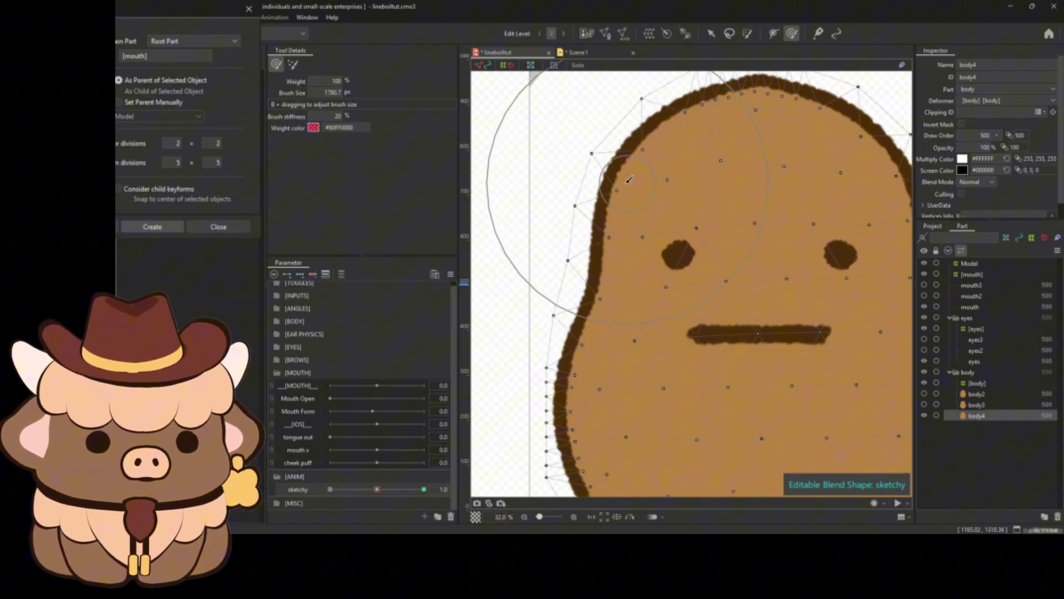
left_click_drag(703, 340, 520, 227)
left_click_drag(715, 261, 681, 342)
left_click_drag(625, 238, 764, 348)
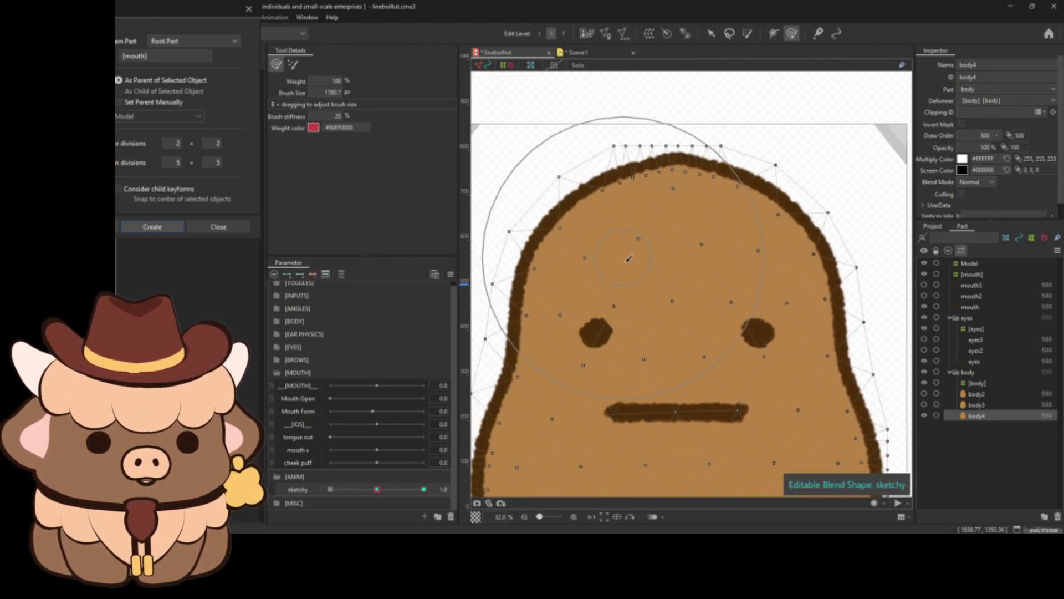
scroll(666, 301, "down", 3)
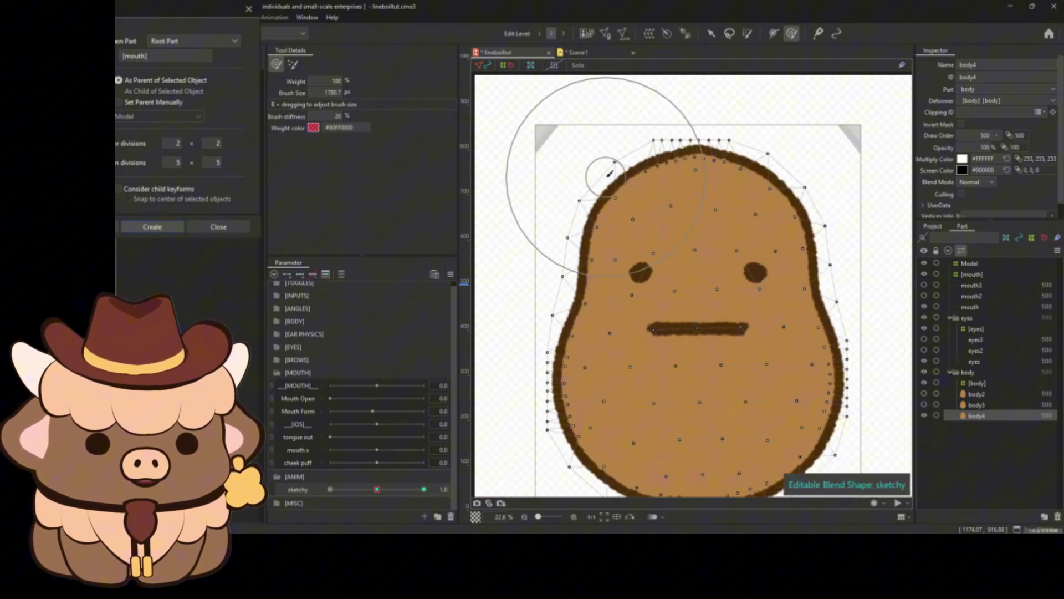
key("b")
left_click_drag(624, 164, 607, 105)
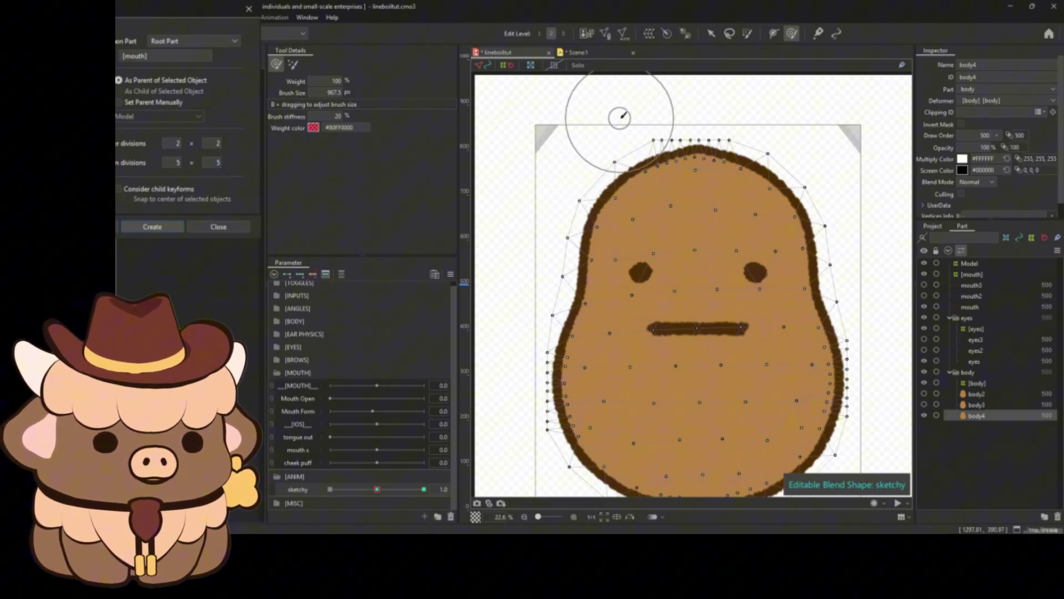
Slightly deform body4's outline all the way around with the Deform Brush on the sketchy 1.0 key, and compare it with the 2.0 key
mouse_move(649, 127)
left_mouse_down()
mouse_move(664, 145)
mouse_move(696, 142)
left_mouse_up()
left_click_drag(764, 158, 770, 159)
left_click_drag(800, 192, 806, 194)
left_click_drag(822, 259, 844, 358)
mouse_move(851, 398)
left_mouse_down()
mouse_move(828, 348)
mouse_move(823, 378)
left_mouse_up()
left_click_drag(802, 429, 739, 444)
mouse_move(697, 397)
left_mouse_down()
mouse_move(707, 341)
mouse_move(695, 404)
left_mouse_up()
left_click_drag(621, 395, 626, 388)
mouse_move(604, 332)
left_mouse_down()
mouse_move(616, 342)
mouse_move(599, 370)
left_mouse_up()
left_click_drag(563, 336, 564, 332)
left_click_drag(578, 279, 596, 301)
left_click_drag(570, 291, 574, 294)
left_click_drag(579, 258, 582, 263)
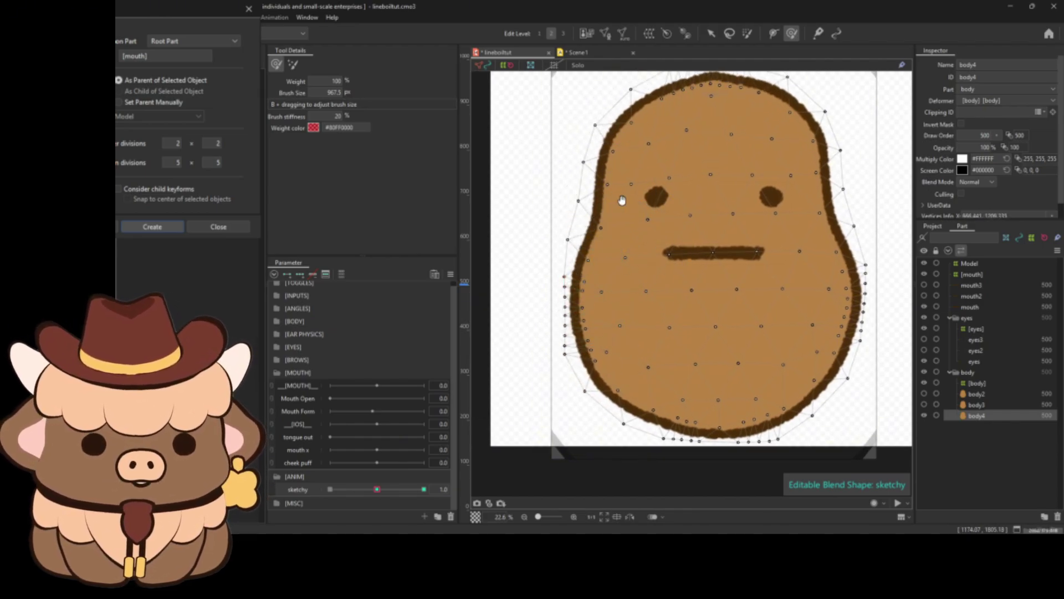
mouse_move(622, 200)
left_mouse_down()
mouse_move(626, 220)
mouse_move(593, 217)
mouse_move(629, 217)
mouse_move(619, 195)
left_mouse_up()
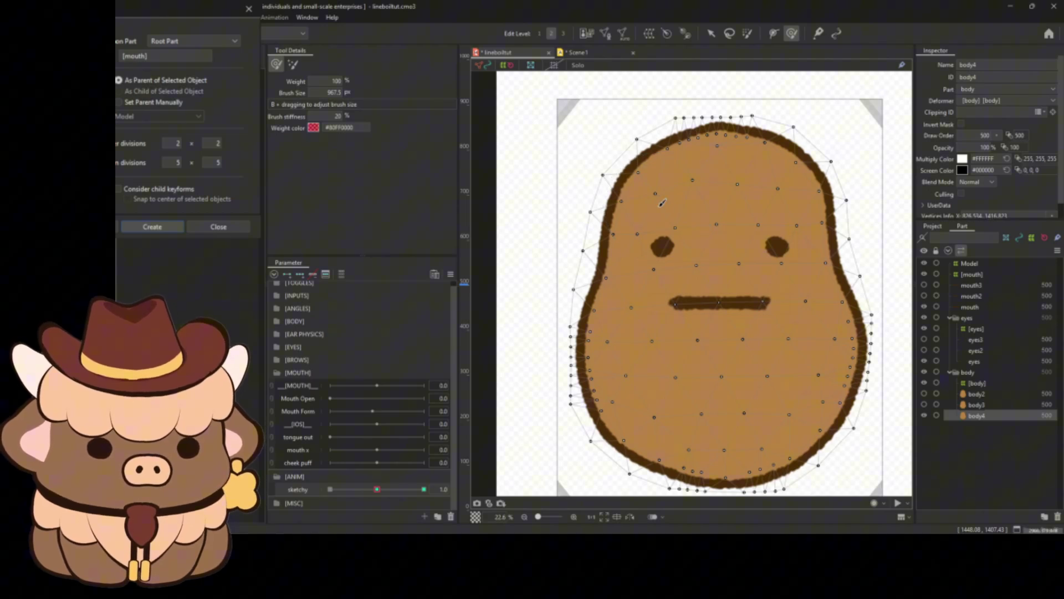
left_click(424, 490)
left_click(377, 490)
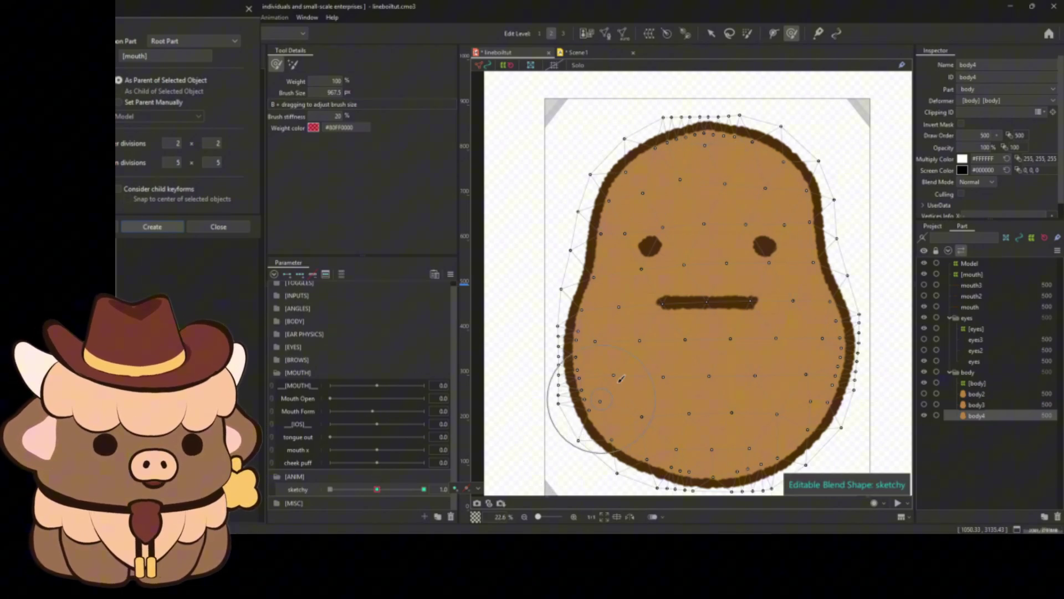
left_click_drag(704, 328, 691, 314)
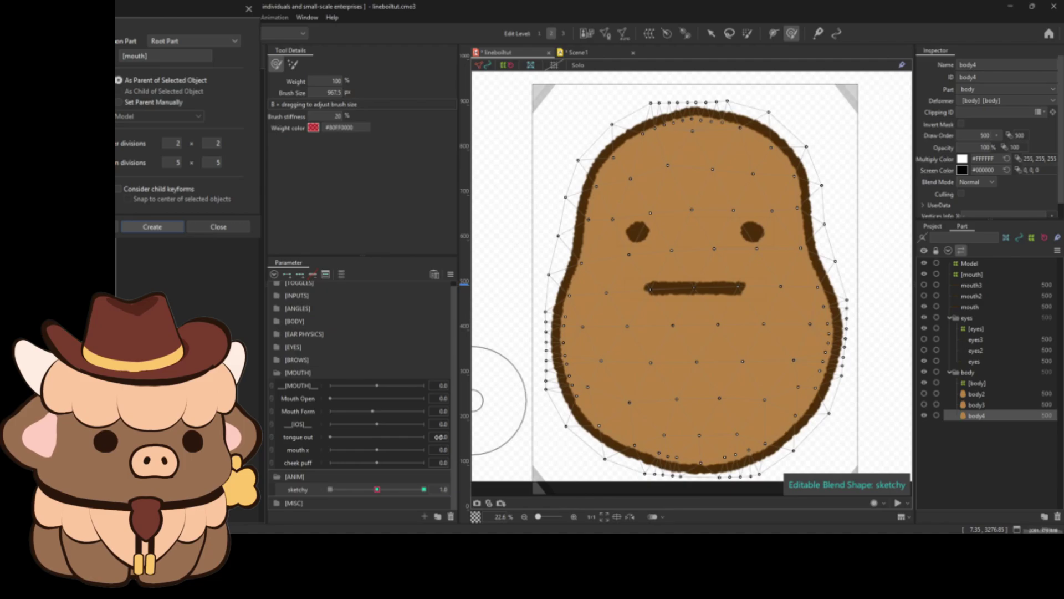
Copy body4's deformed shape from the sketchy 1.0 key and paste it onto the 2.0 key
left_click(378, 490)
left_click_drag(379, 490, 424, 491)
key("ctrl+a")
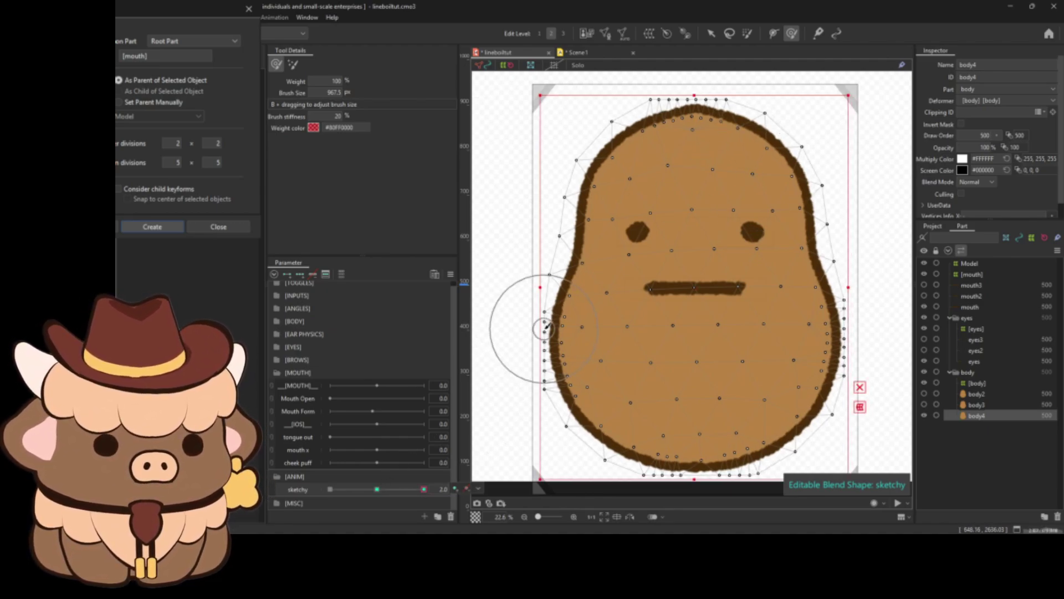
key("ctrl+v")
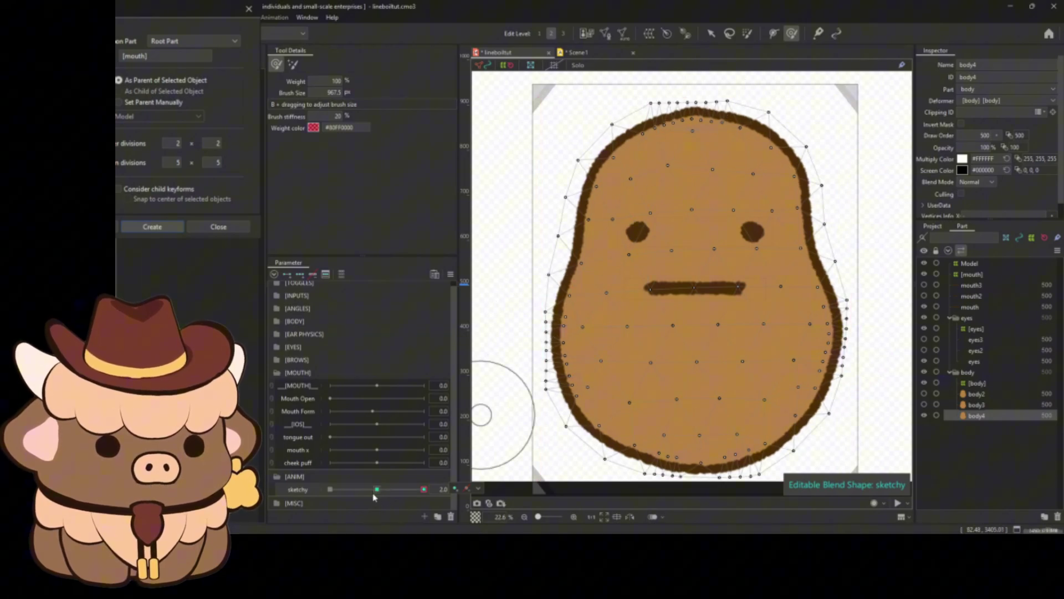
mouse_move(679, 241)
left_mouse_down()
mouse_move(672, 267)
mouse_move(675, 258)
left_mouse_up()
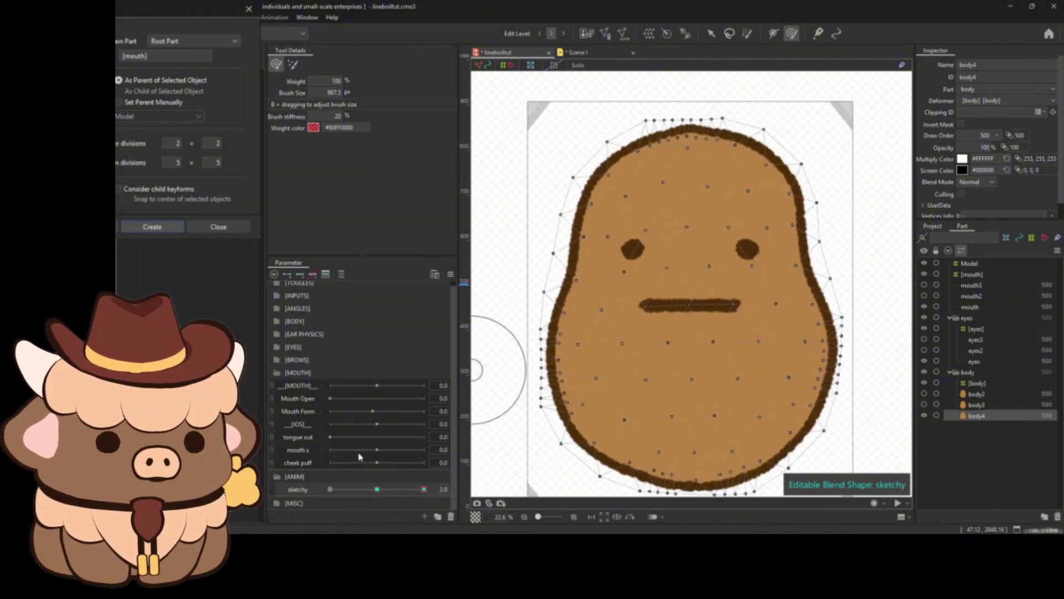
Push in the upper-left head outline of body4 on the sketchy 2.0 key and compare it with the 0.0 key
left_click(331, 489)
left_click(424, 489)
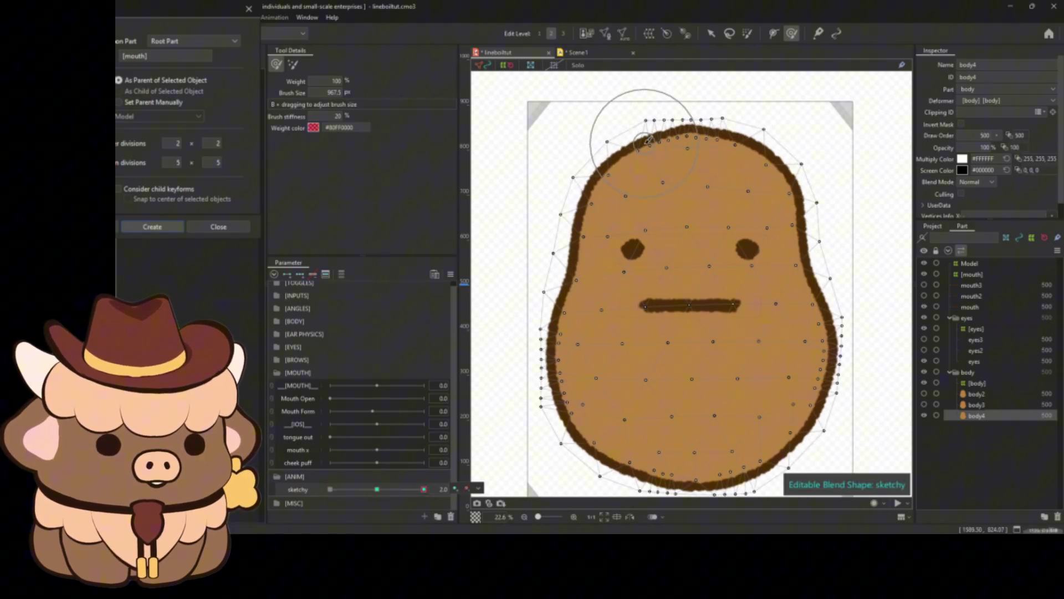
scroll(643, 133, "up", 3)
scroll(643, 201, "down", 2)
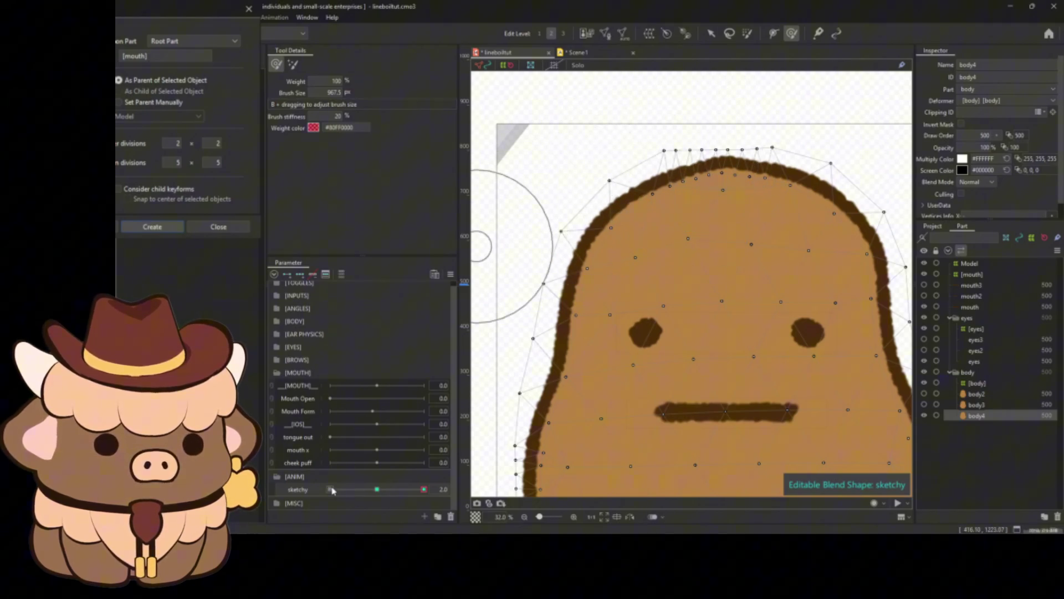
left_click(331, 489)
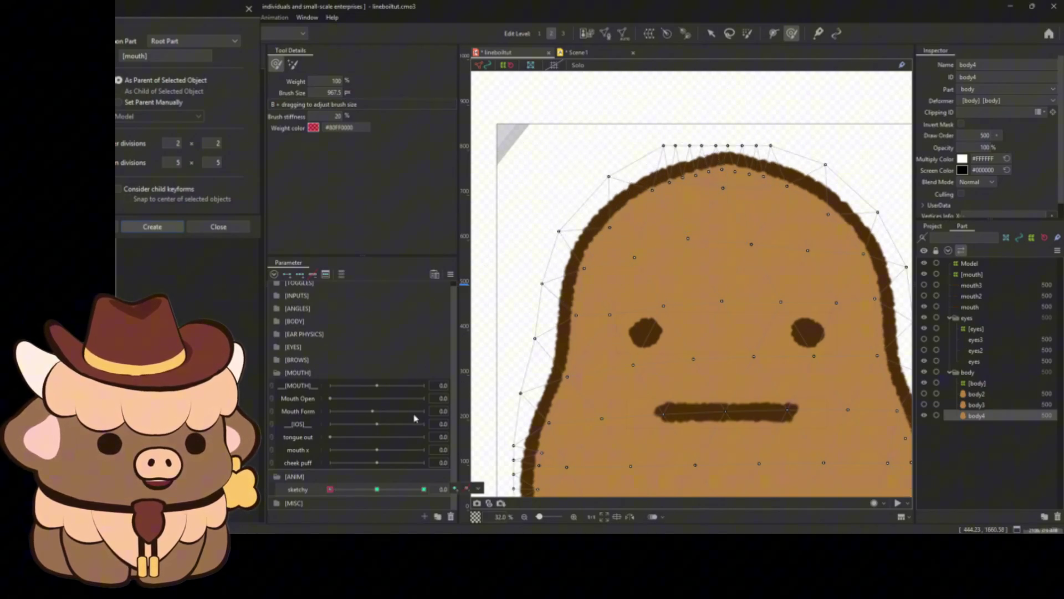
left_click(423, 488)
left_click_drag(638, 150, 656, 163)
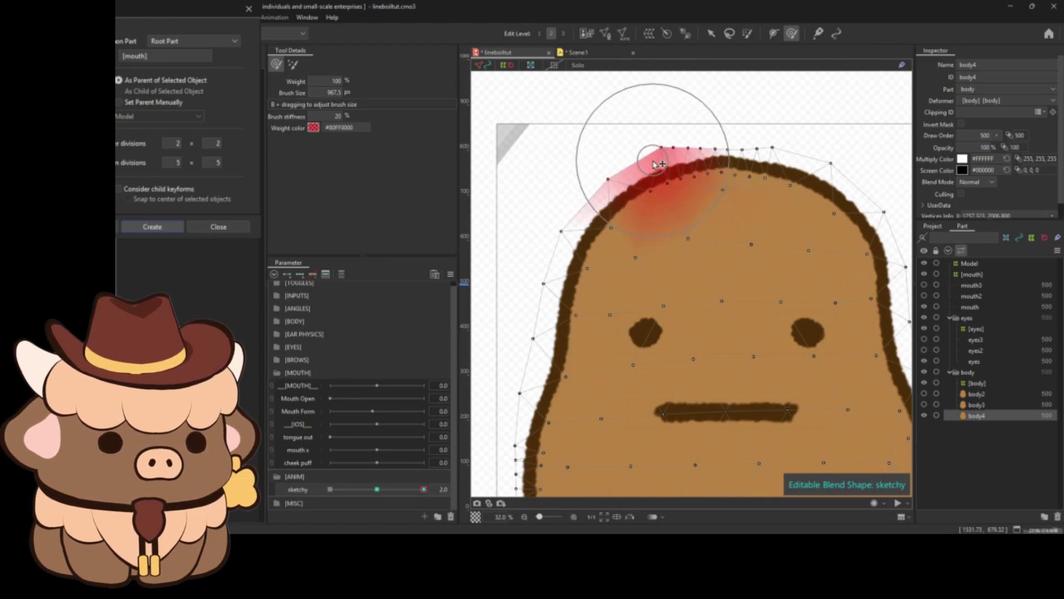
left_click(332, 489)
left_click(422, 490)
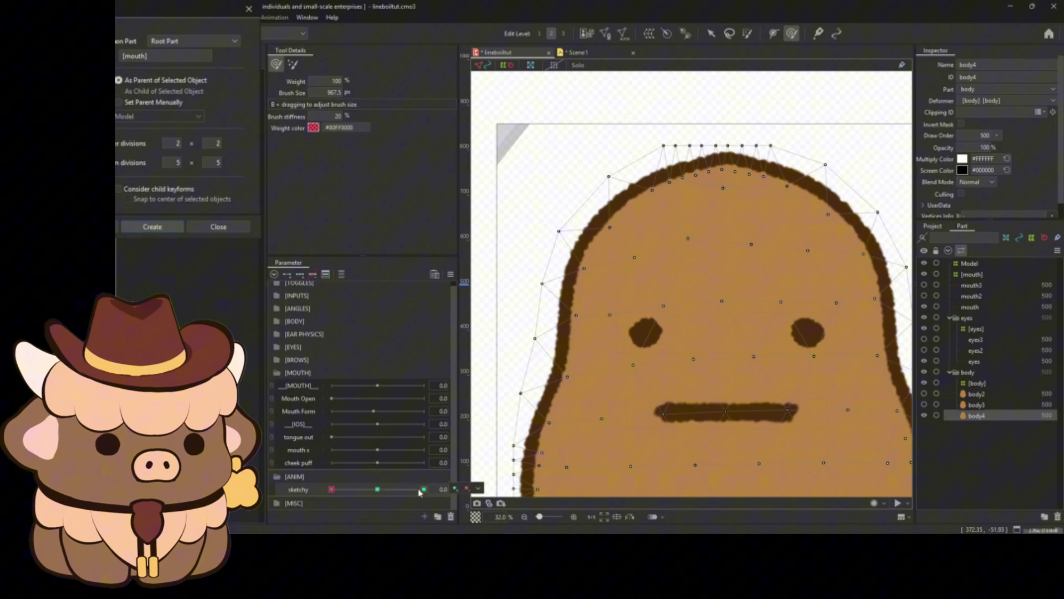
Compare body4's sketchy keys 0.0 and 2.0, and nudge the head's top edge upward on the 2.0 key
left_click(332, 490)
scroll(809, 381, "down", 3)
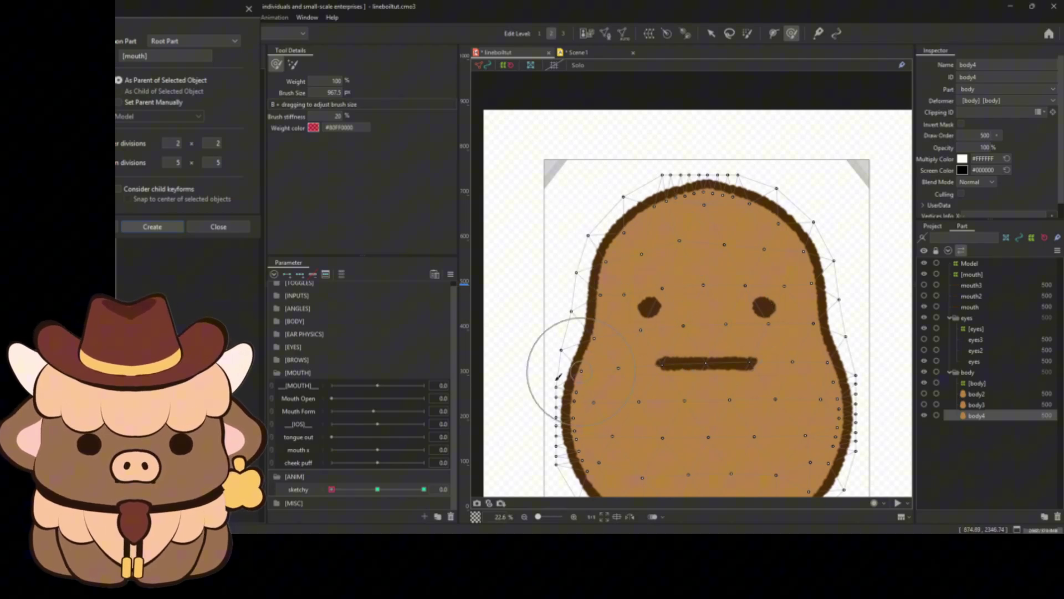
left_click(423, 489)
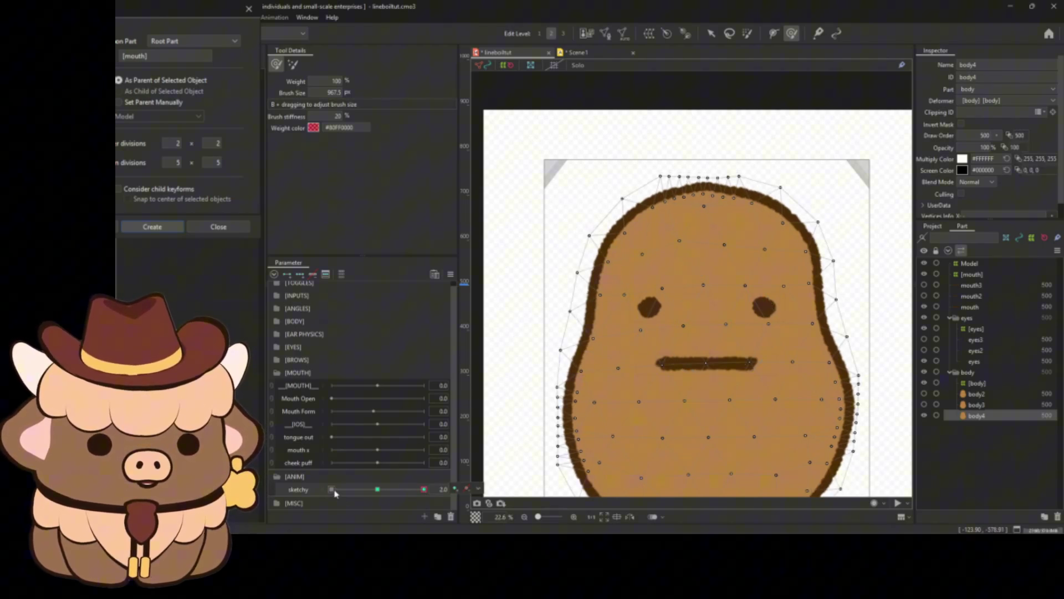
left_click(332, 488)
left_click(424, 489)
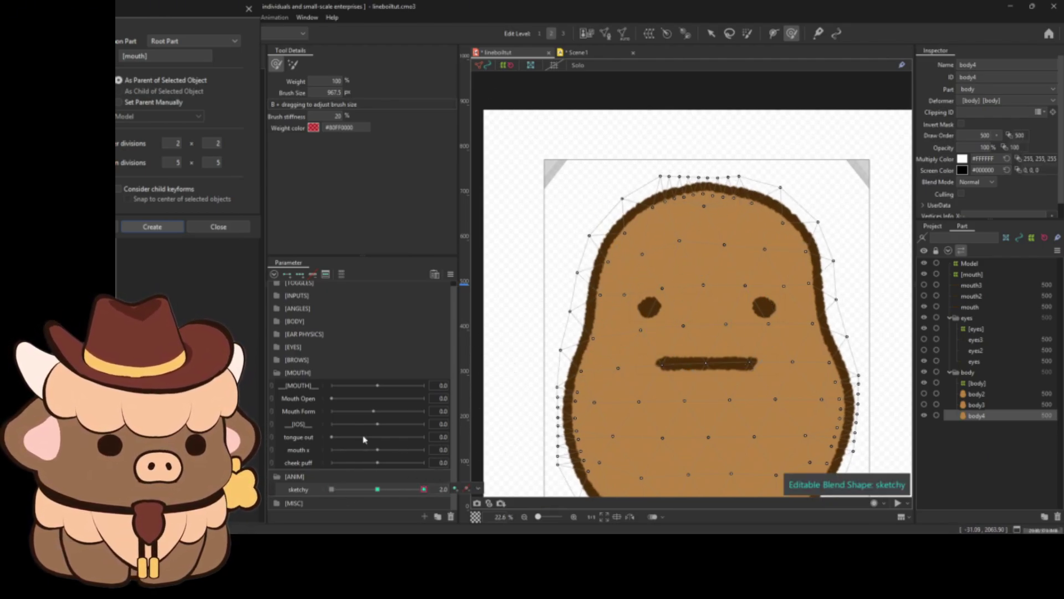
left_click(331, 488)
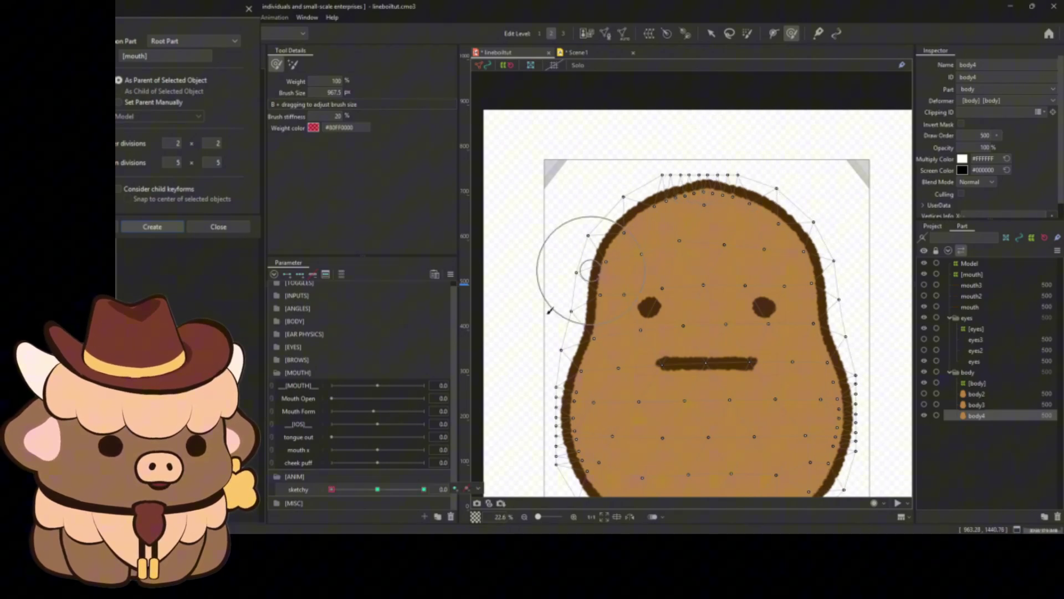
left_click(423, 488)
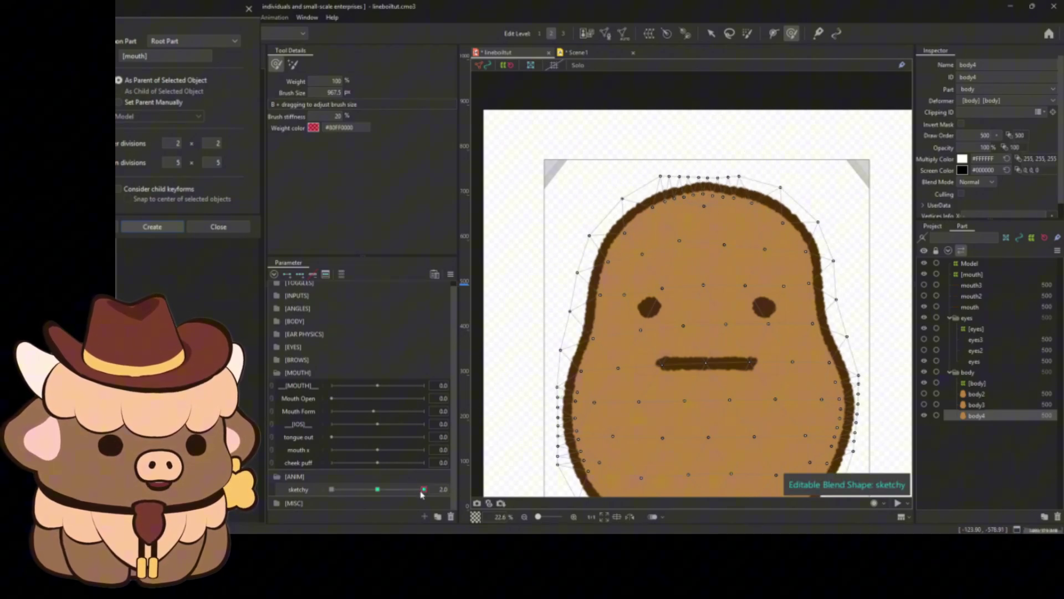
mouse_move(734, 169)
left_mouse_down()
mouse_move(724, 166)
mouse_move(737, 168)
left_mouse_up()
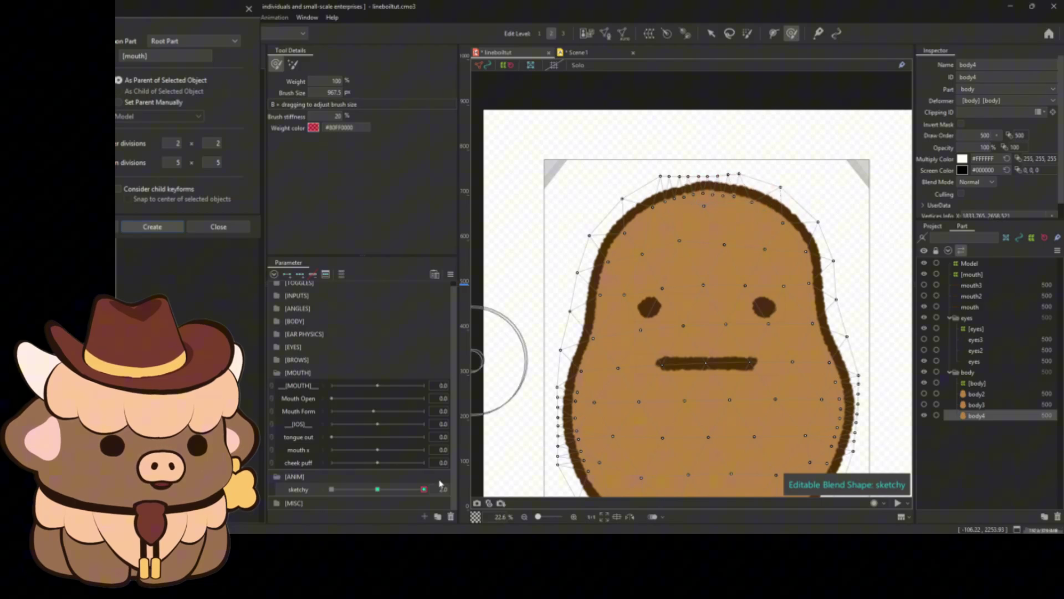
right_click(322, 490)
right_click(310, 492)
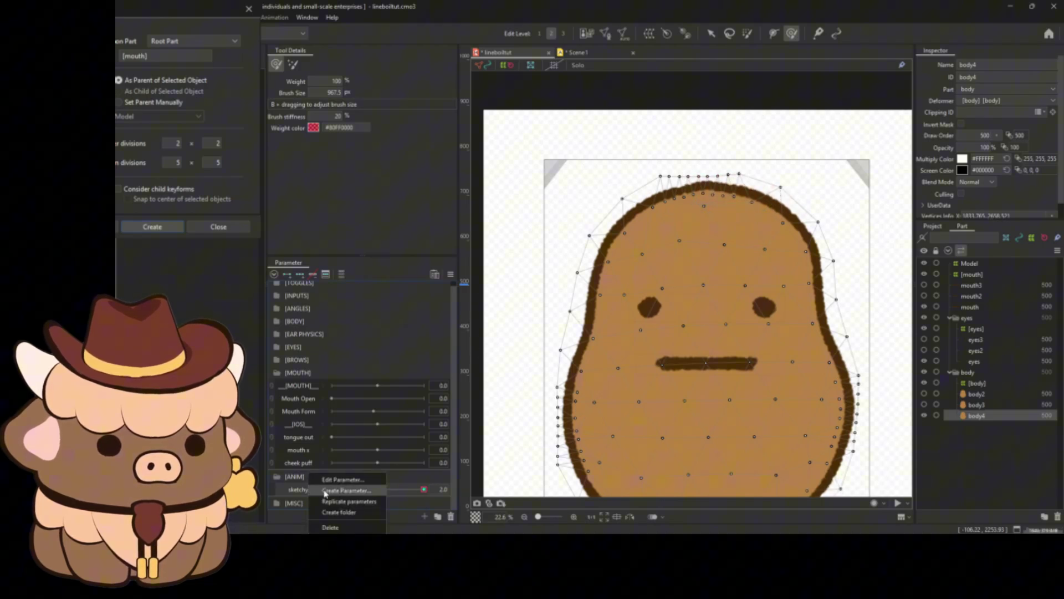
left_click(261, 498)
Reshape body4's upper-right head edge and the right edge beside the face on the sketchy 2.0 key, checking against the 0.0 key
left_click(332, 490)
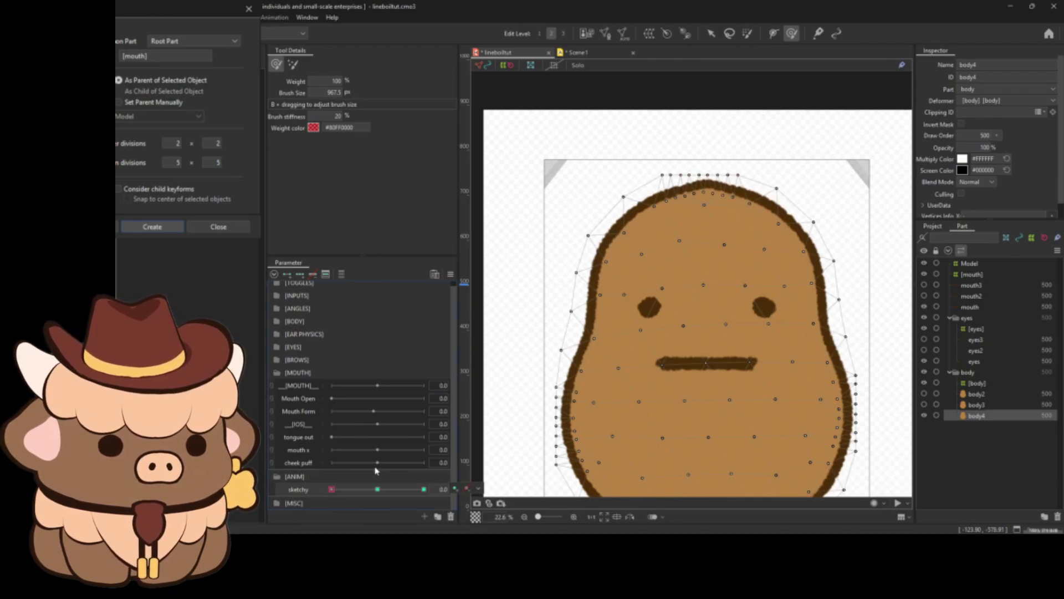
left_click(424, 490)
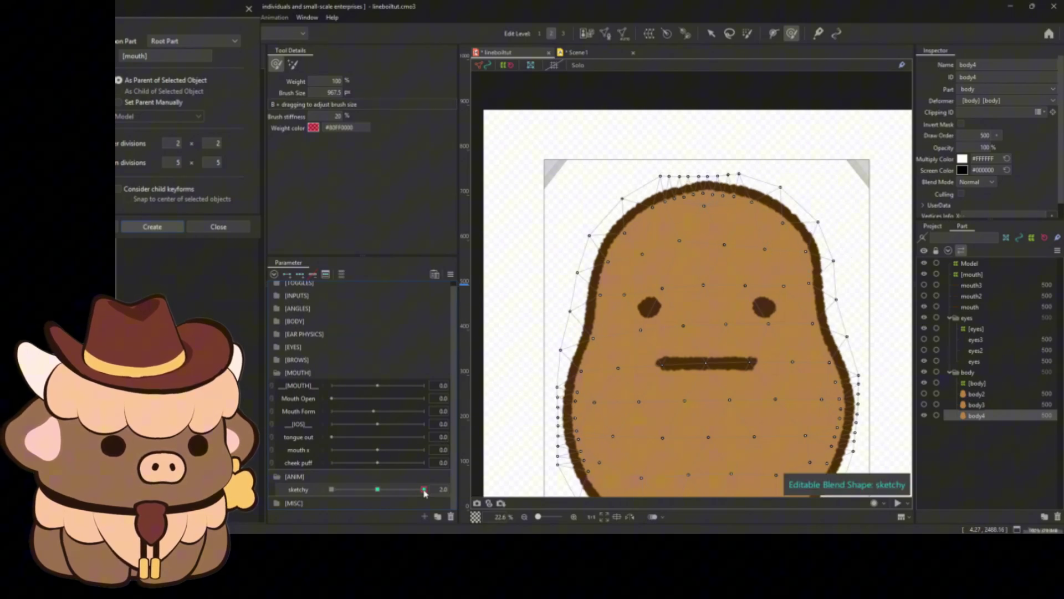
left_click_drag(817, 218, 812, 220)
left_click(332, 489)
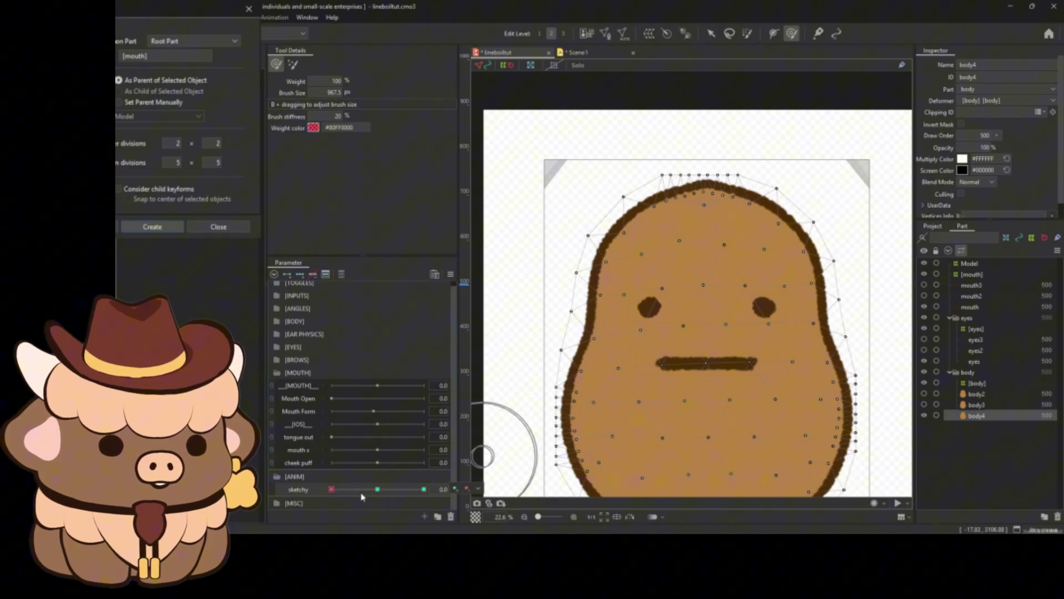
left_click_drag(729, 414, 690, 410)
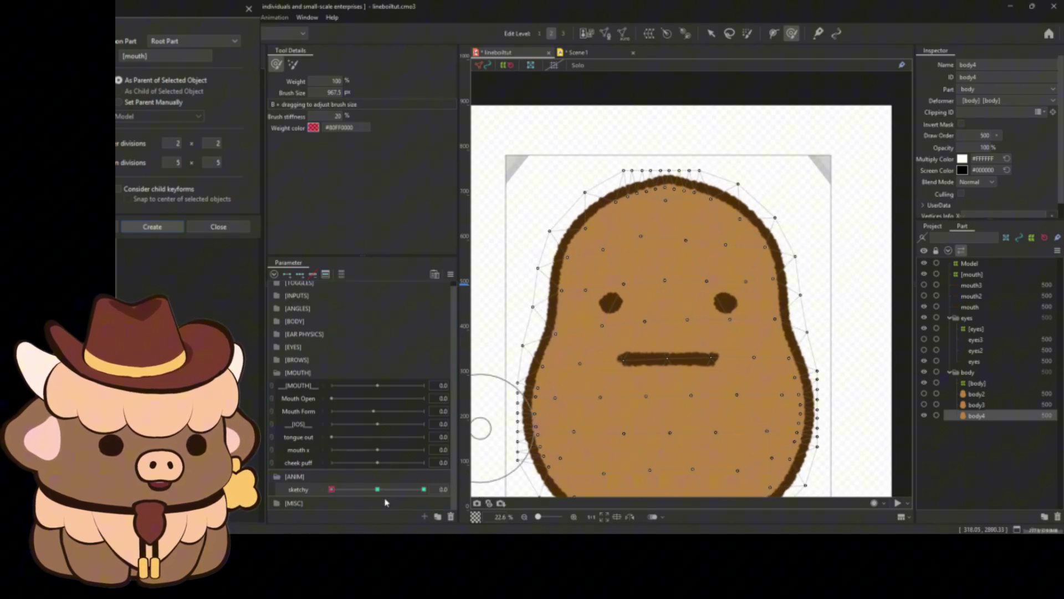
left_click(422, 490)
left_click_drag(778, 292, 784, 289)
left_click_drag(723, 366, 700, 334)
left_click(332, 489)
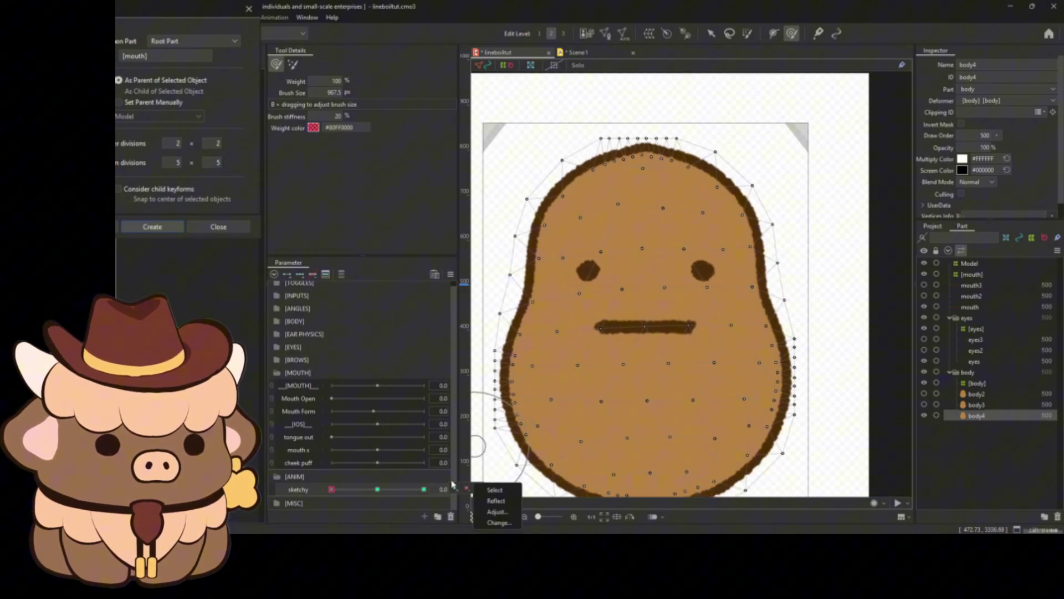
Push the widest part of body4's right edge slightly inward on the sketchy 2.0 key and compare it with the 0.0 key
left_click(423, 489)
left_click_drag(791, 349, 785, 348)
mouse_move(766, 395)
left_mouse_down()
mouse_move(748, 354)
mouse_move(754, 336)
left_mouse_up()
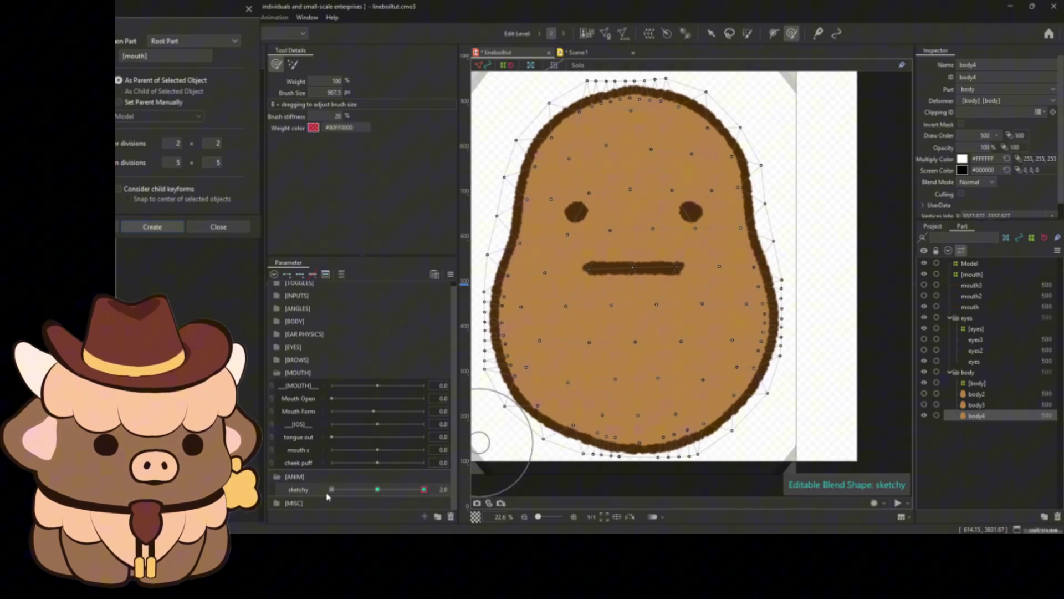
left_click(332, 489)
left_click(423, 489)
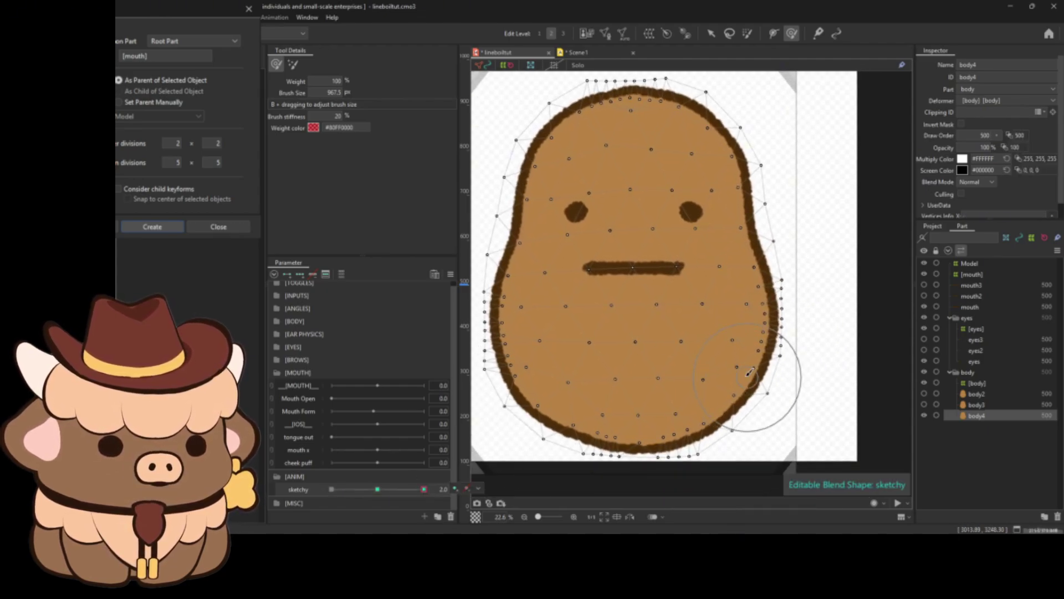
Adjust body4's lower-right curve down toward the bottom edge on the sketchy 2.0 key, checking each stroke against the 0.0 key
left_click_drag(748, 371, 739, 375)
left_click(332, 489)
left_click(424, 489)
left_click_drag(714, 405, 720, 401)
left_click(332, 489)
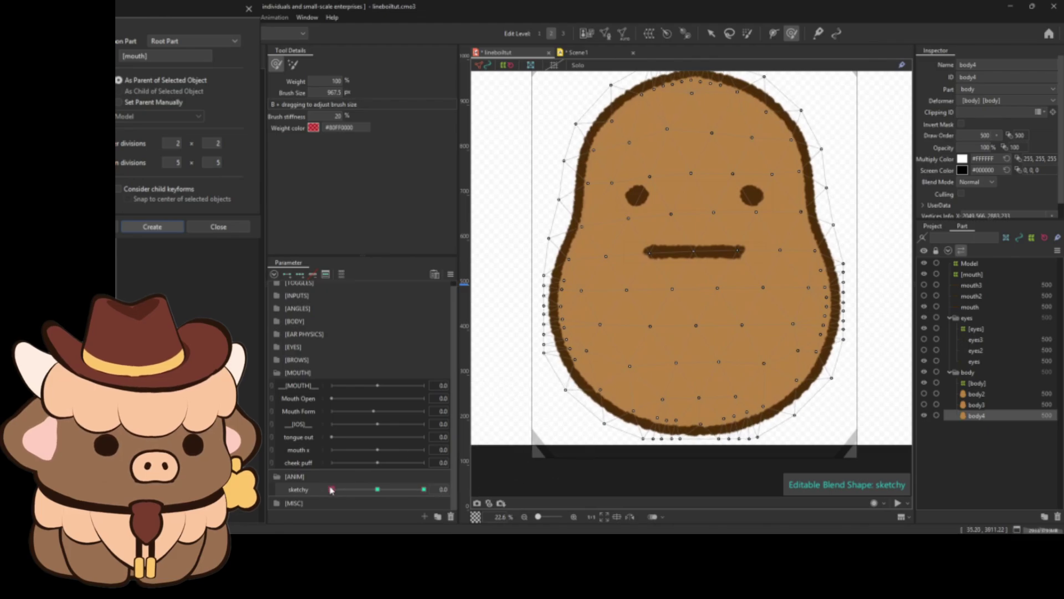
Nudge body4's bottom edge slightly down and outward near its lower-left curve on the sketchy 2.0 key, comparing it with the 0.0 key
left_click(424, 489)
left_click_drag(639, 434, 637, 435)
left_click(331, 488)
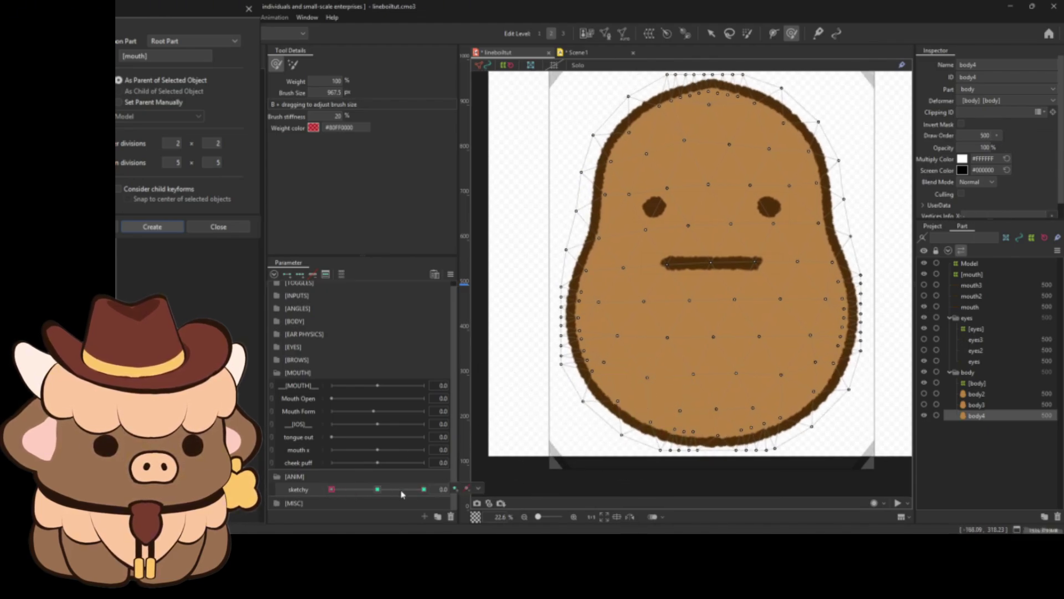
left_click(423, 490)
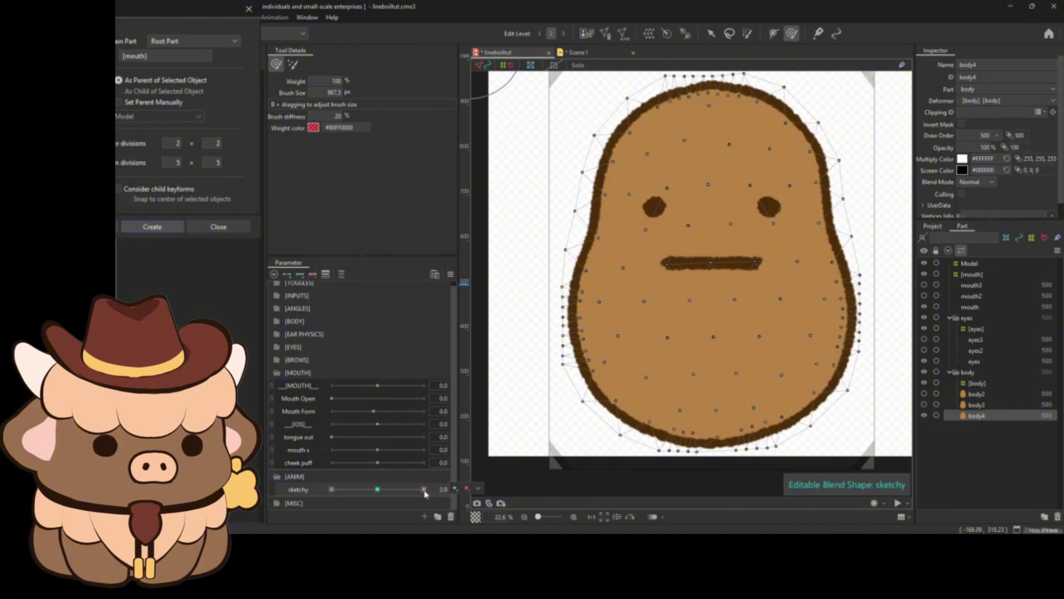
left_click(332, 489)
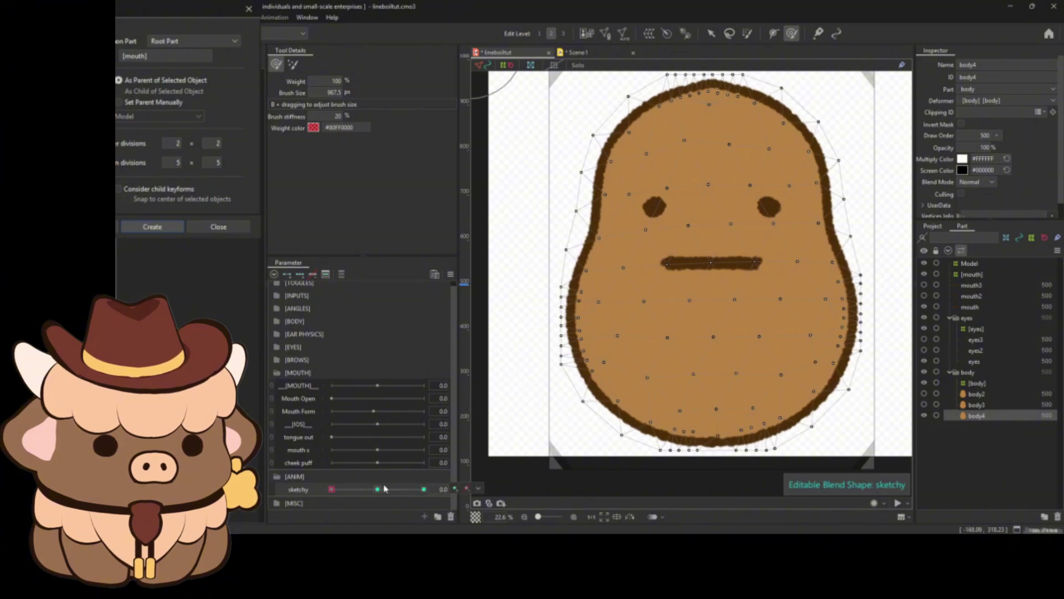
Adjust the widest part of body4's left edge on the sketchy 2.0 key and check it against the 0.0 key
left_click(424, 490)
left_click_drag(560, 365, 556, 368)
mouse_move(606, 330)
left_mouse_down()
mouse_move(633, 367)
mouse_move(583, 351)
left_mouse_up()
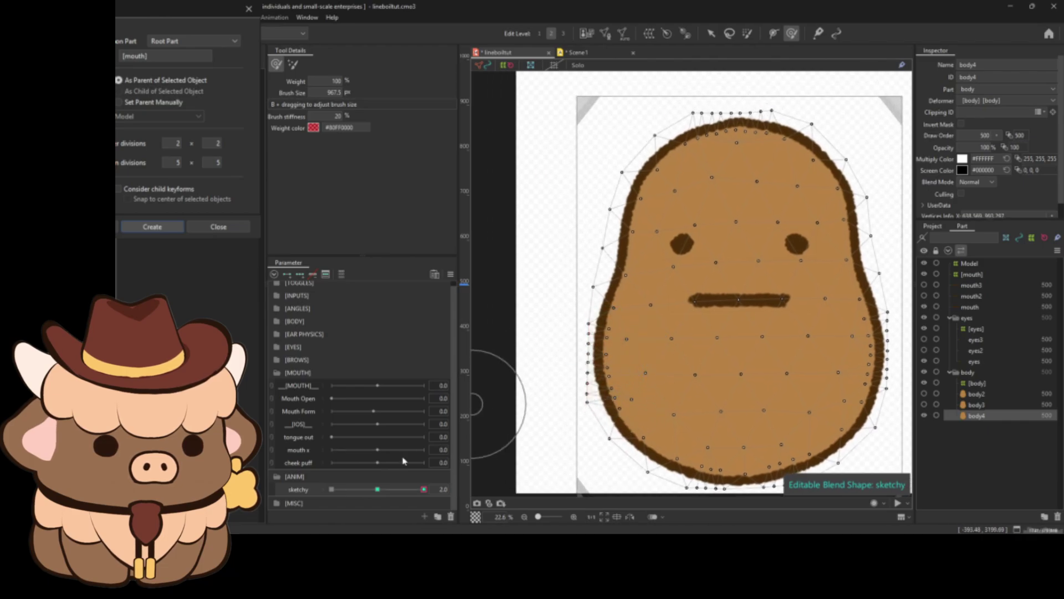
left_click(332, 490)
left_click(424, 490)
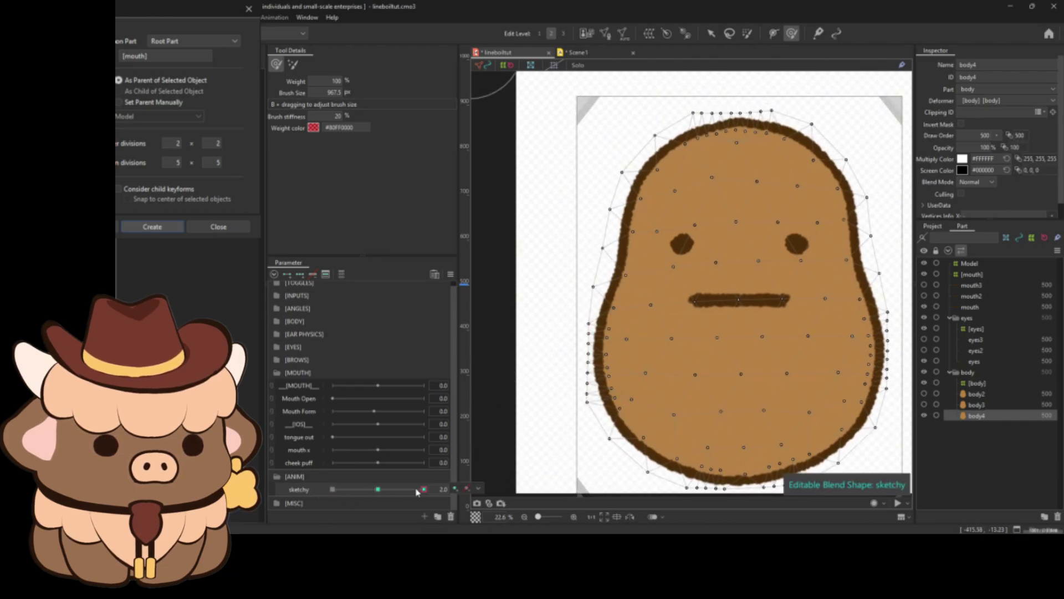
Reshape body4's left edge beside the face and its upper-left head edge on the sketchy 2.0 key, comparing with the 0.0 key
mouse_move(582, 293)
left_mouse_down()
mouse_move(611, 261)
mouse_move(623, 306)
left_mouse_up()
left_click(333, 491)
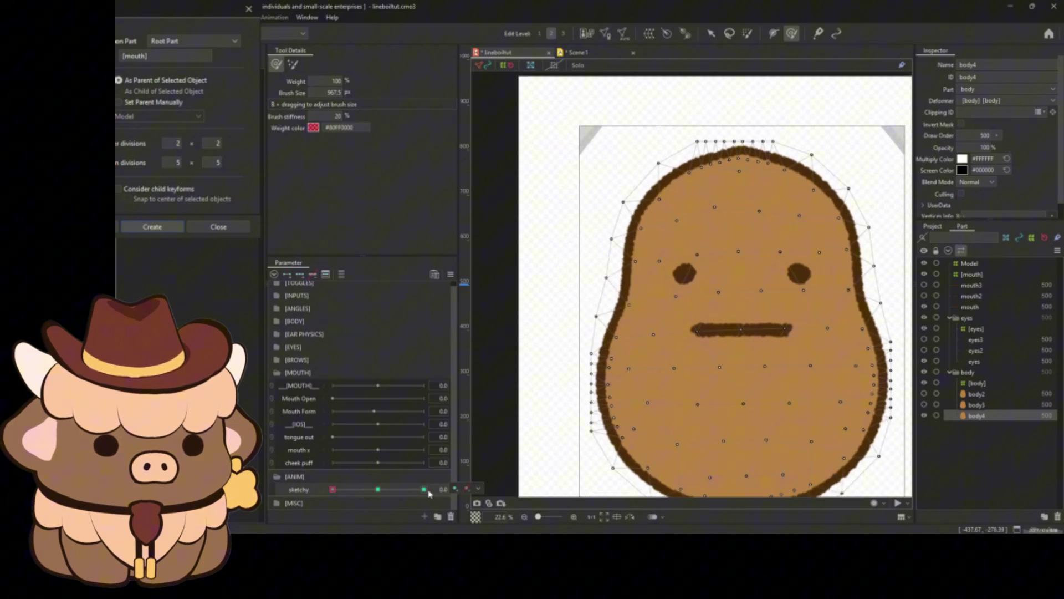
left_click(424, 489)
left_click_drag(610, 226, 651, 223)
left_click(333, 489)
Hide the selection display so the whole potato drawing shows without the mesh
left_click_drag(672, 388, 647, 347)
scroll(693, 355, "down", 3)
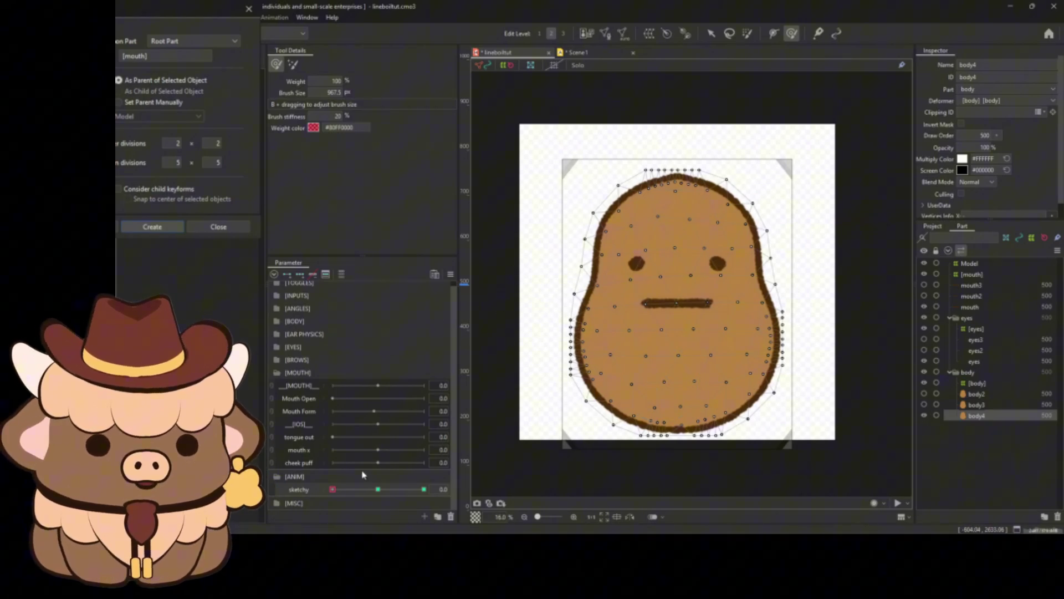
key("ctrl+h")
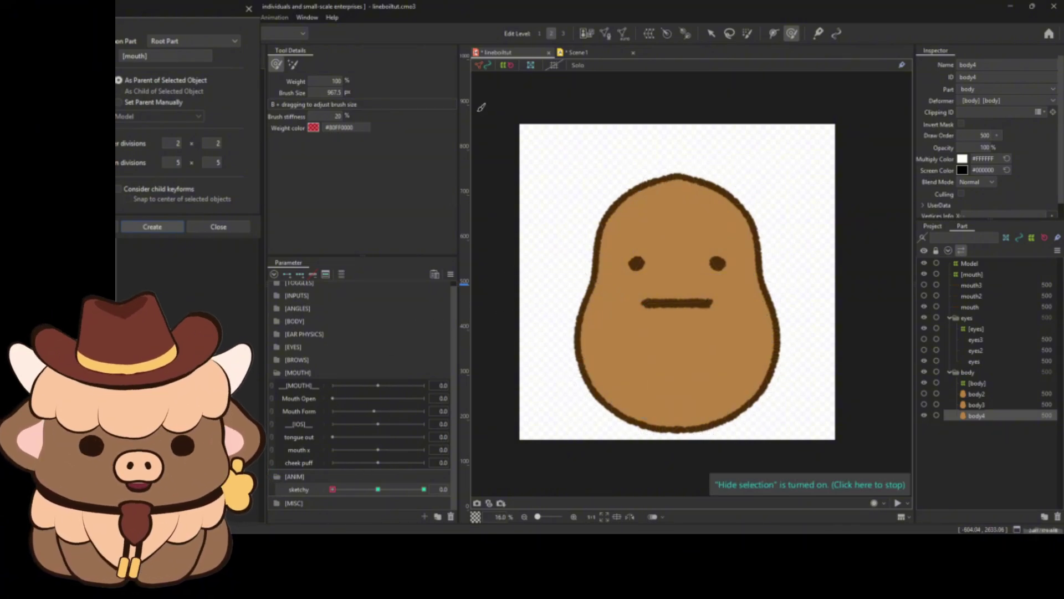
Play Scene1's looping line boil in an enlarged preview and examine the potato's moving outline
left_click(584, 53)
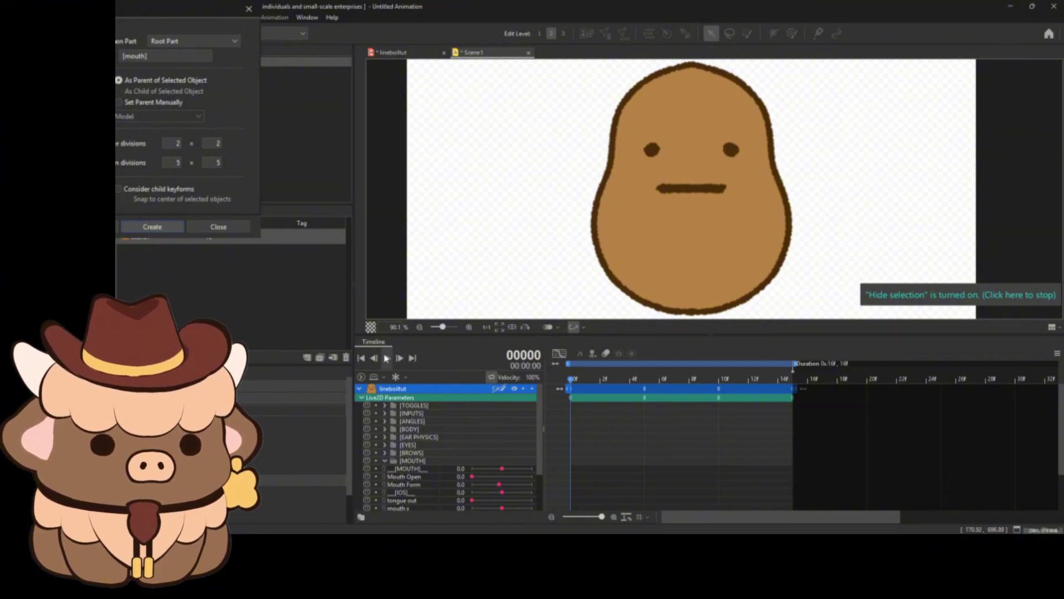
left_click(387, 358)
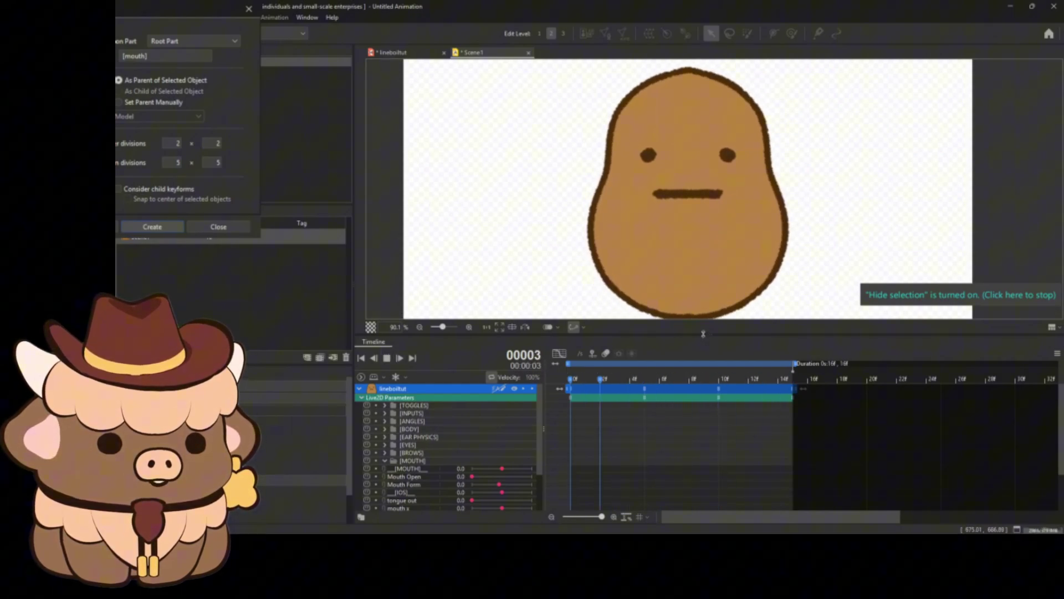
left_click_drag(691, 334, 690, 428)
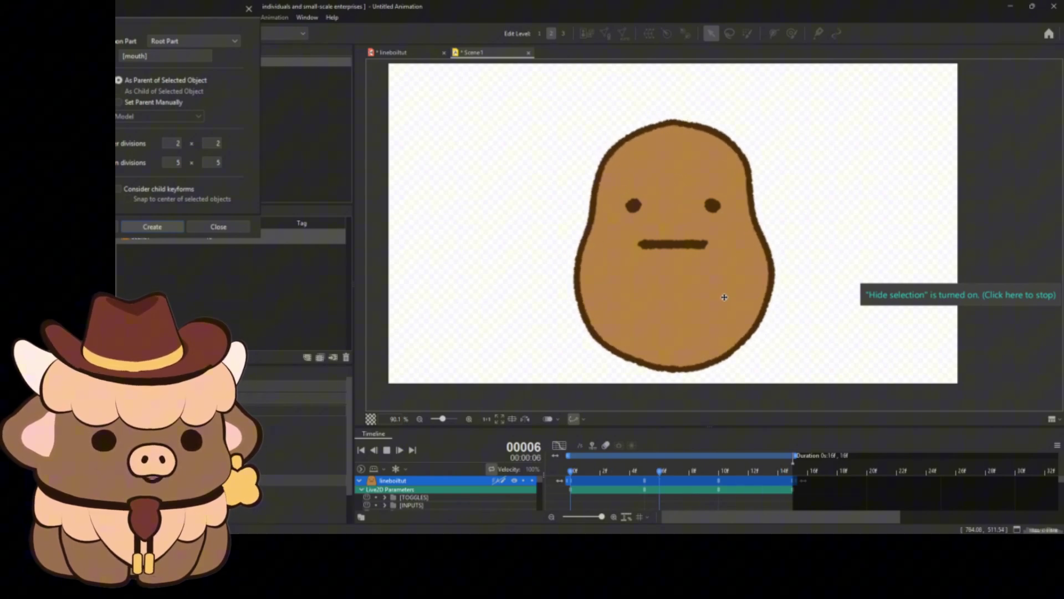
scroll(772, 305, "up", 3)
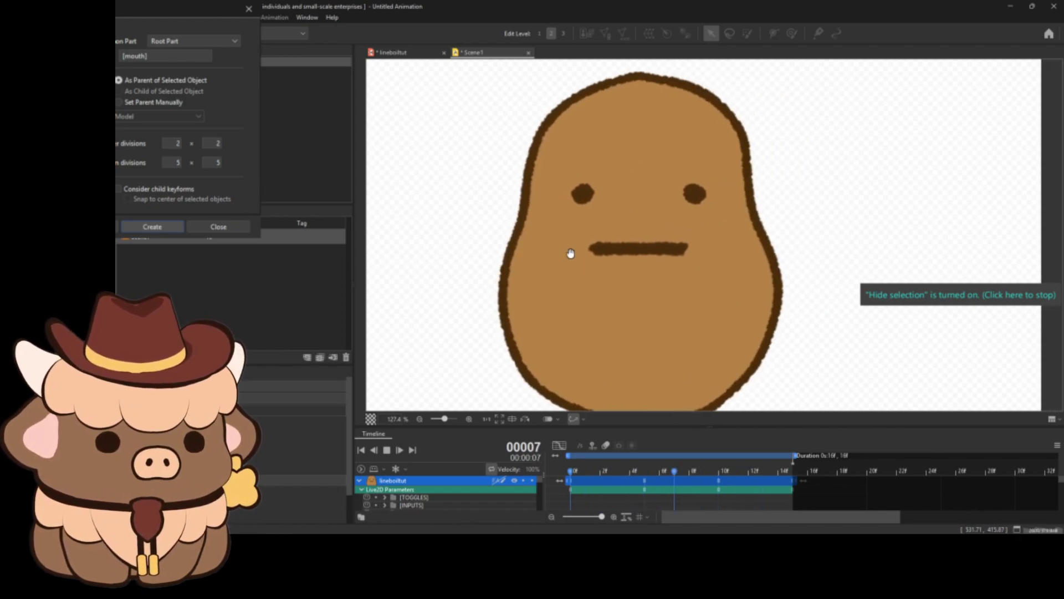
left_click_drag(570, 249, 672, 245)
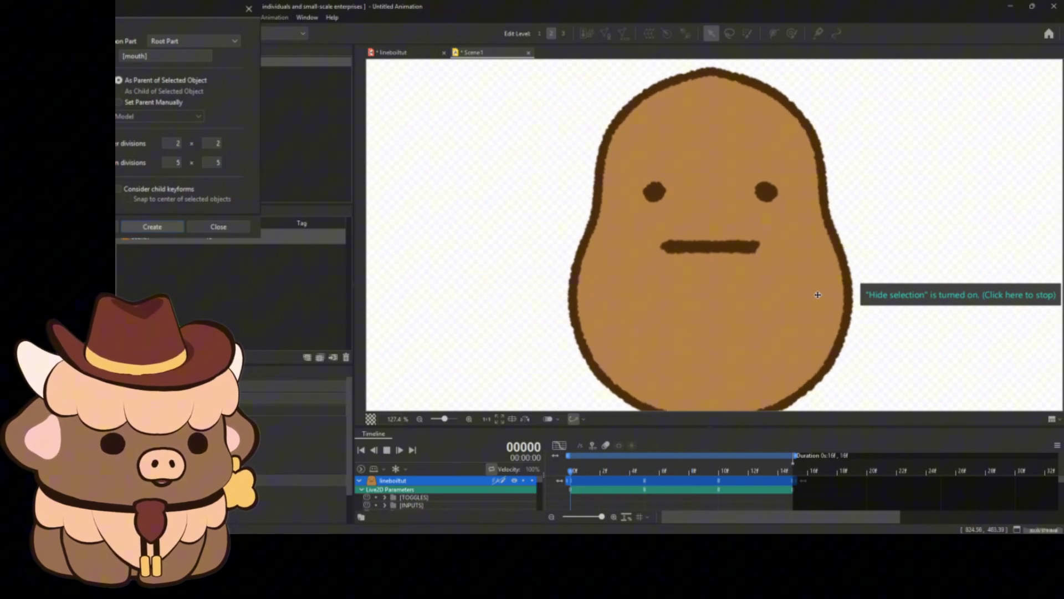
Scrub through Scene1's keyframes to compare the potato's outline between the sketchy poses
left_click(656, 468)
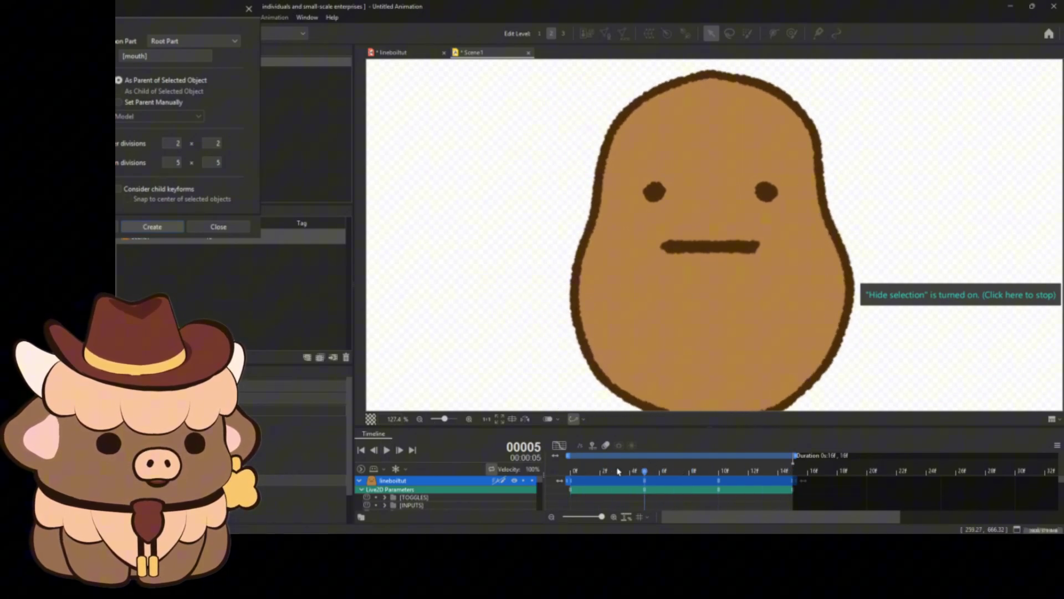
left_click(571, 471)
mouse_move(632, 478)
left_mouse_down()
mouse_move(685, 478)
mouse_move(647, 478)
left_mouse_up()
left_click_drag(728, 471, 844, 491)
left_click_drag(571, 471, 667, 468)
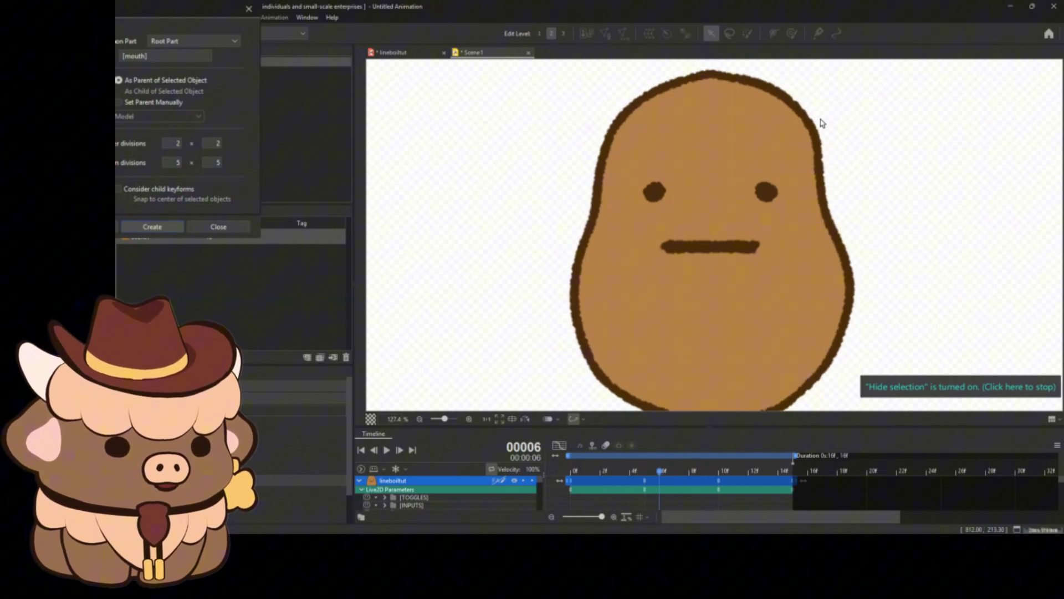
Push the widest part of body4's right edge inward on the model's sketchy 1.0 key with the deform brush
left_click(391, 53)
left_click(379, 490)
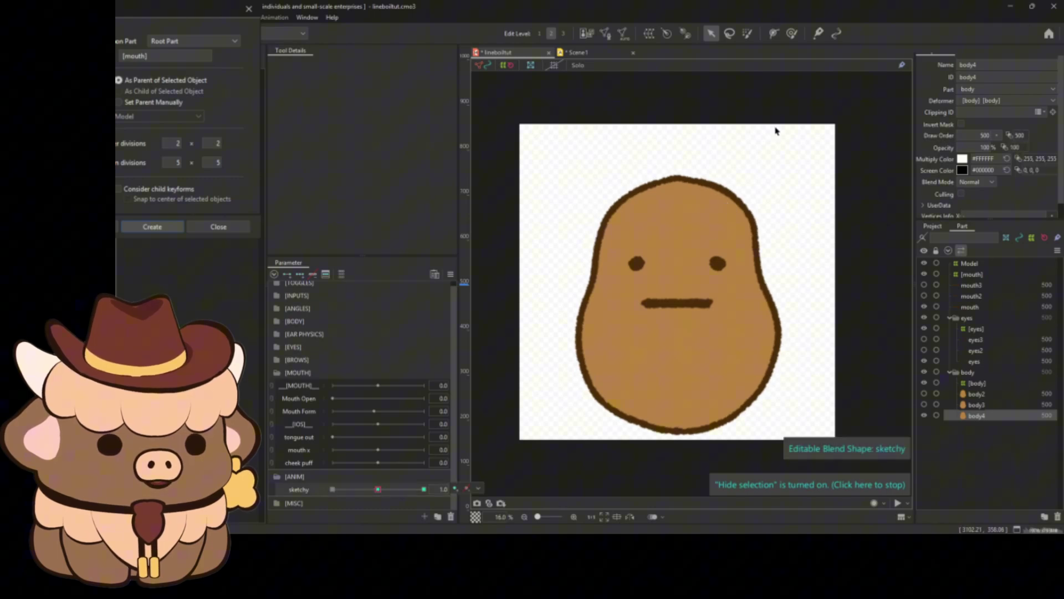
left_click(791, 34)
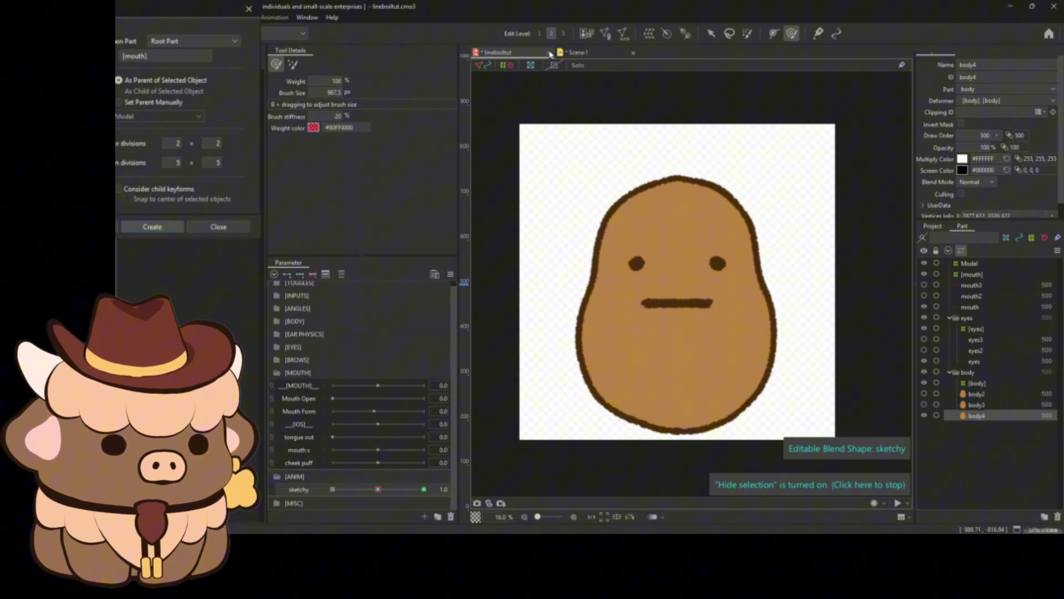
Replay Scene1's loop and examine the revised outline up close and at full size
left_click(574, 52)
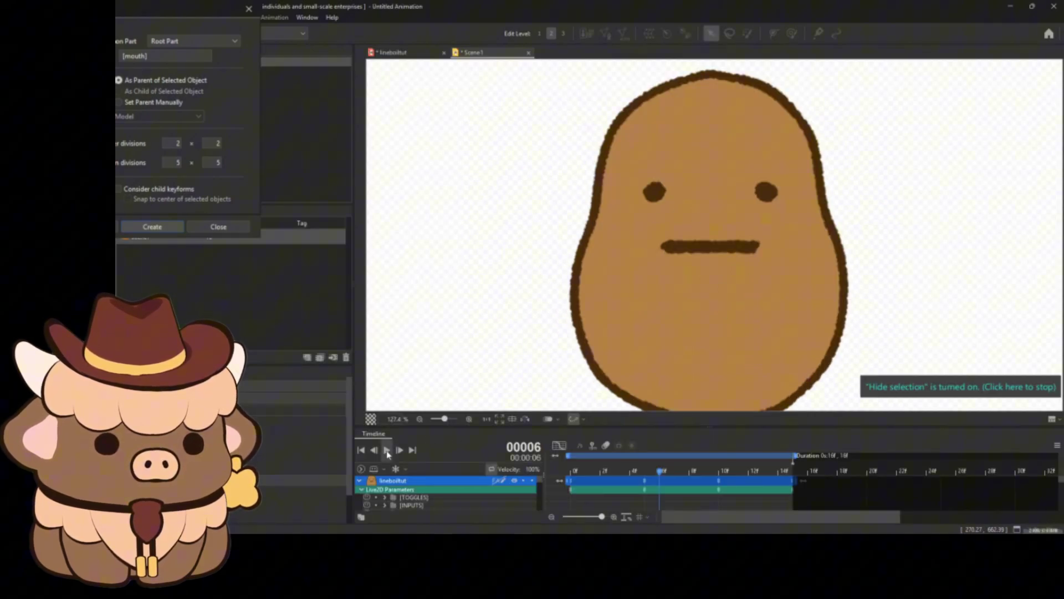
scroll(775, 258, "down", 3)
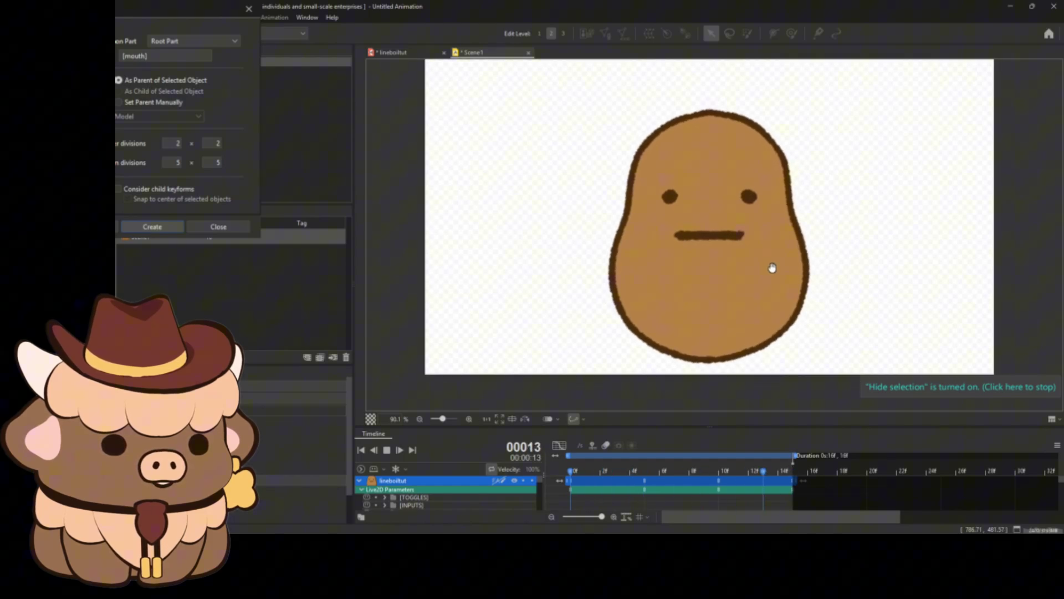
scroll(770, 261, "up", 3)
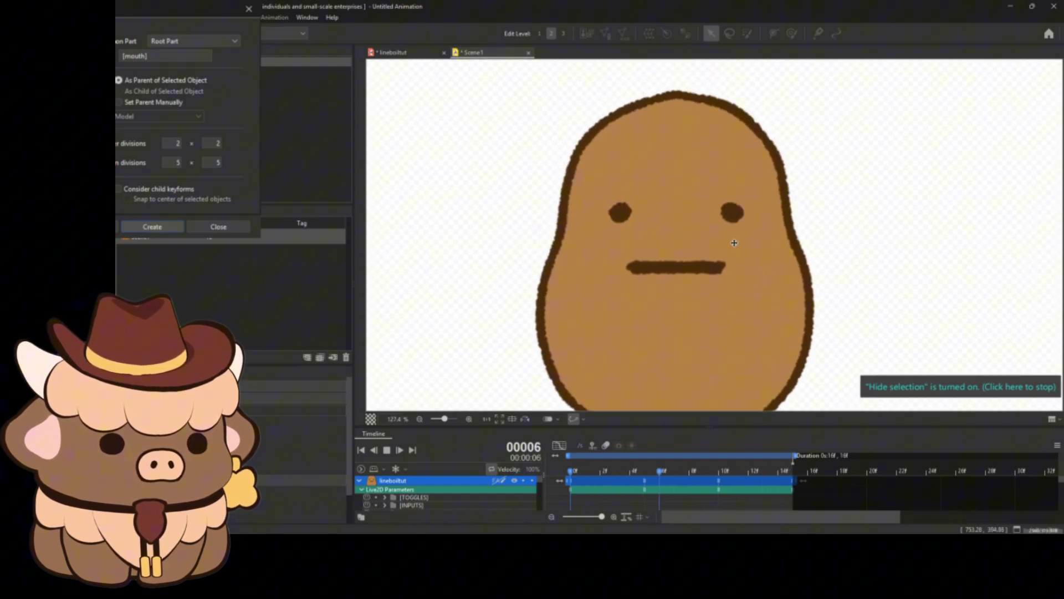
scroll(678, 252, "down", 3)
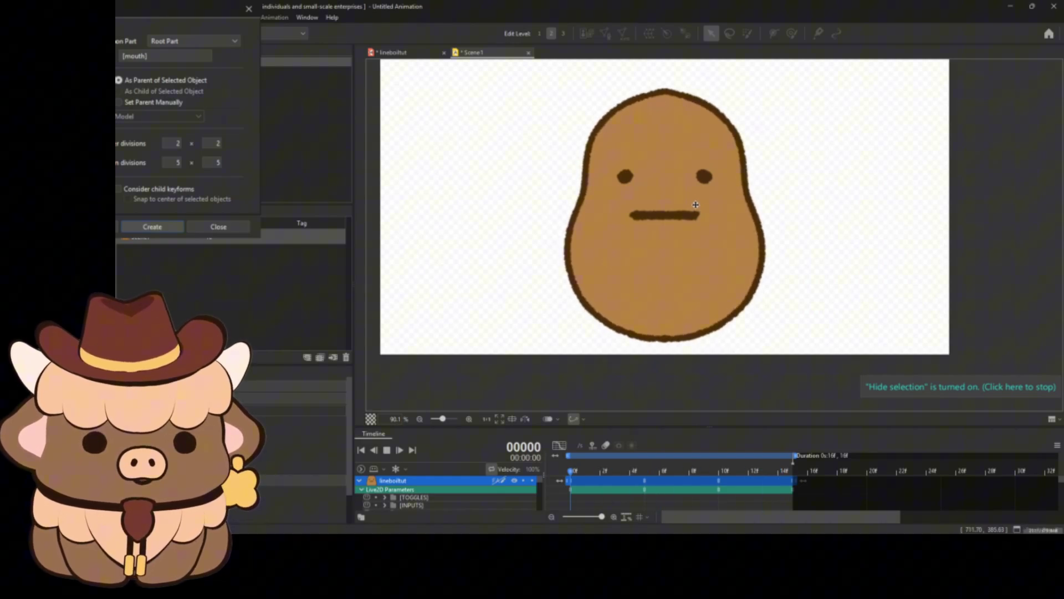
Export Scene1 as a runtime motion file with the selected scene's work area, keyed parameters and frame stepping applied
left_click(414, 54)
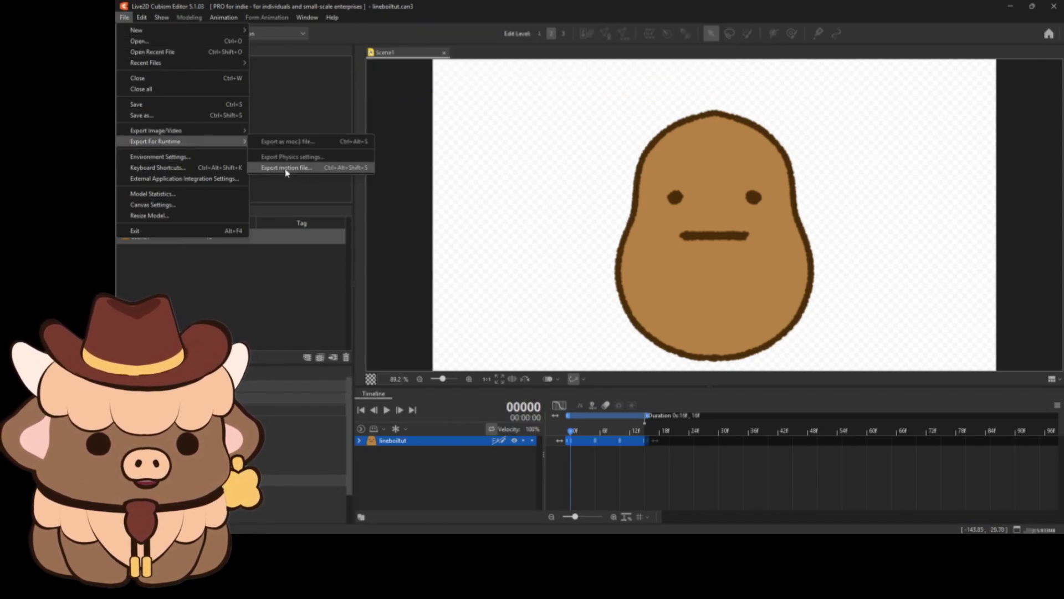
left_click(285, 168)
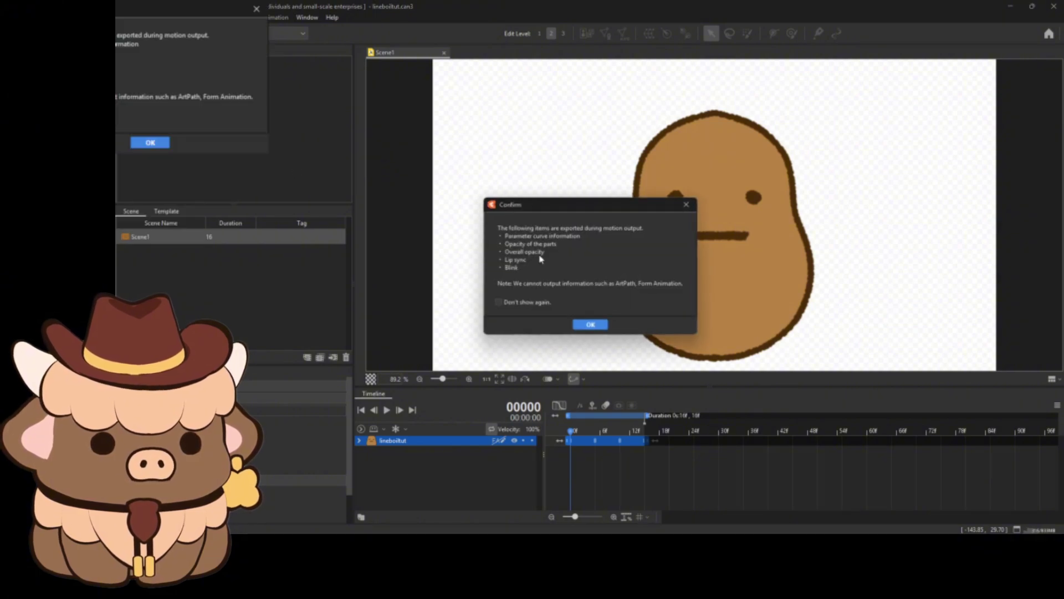
left_click(588, 323)
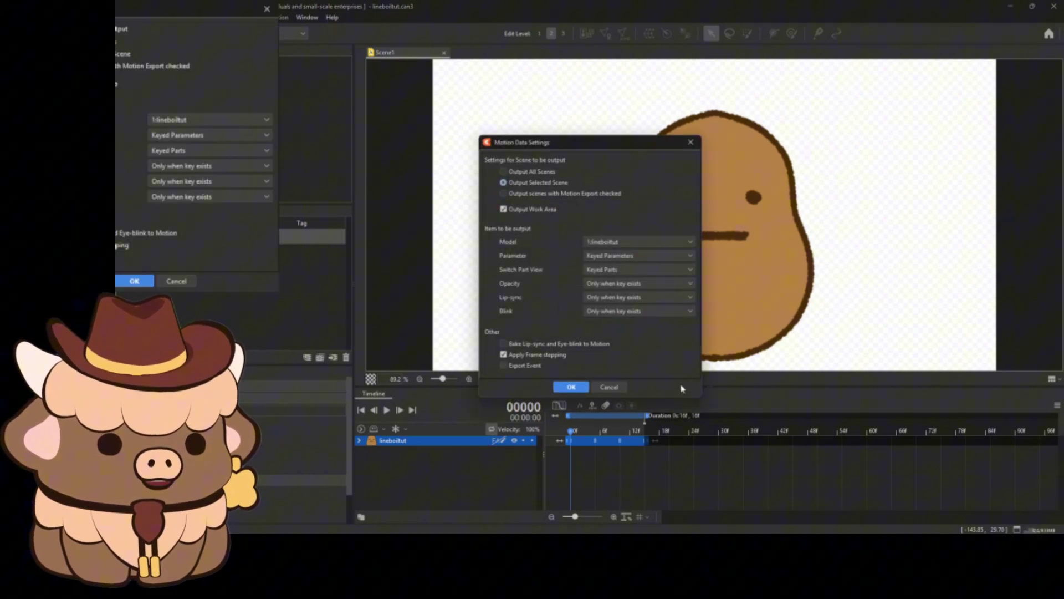
left_click(571, 387)
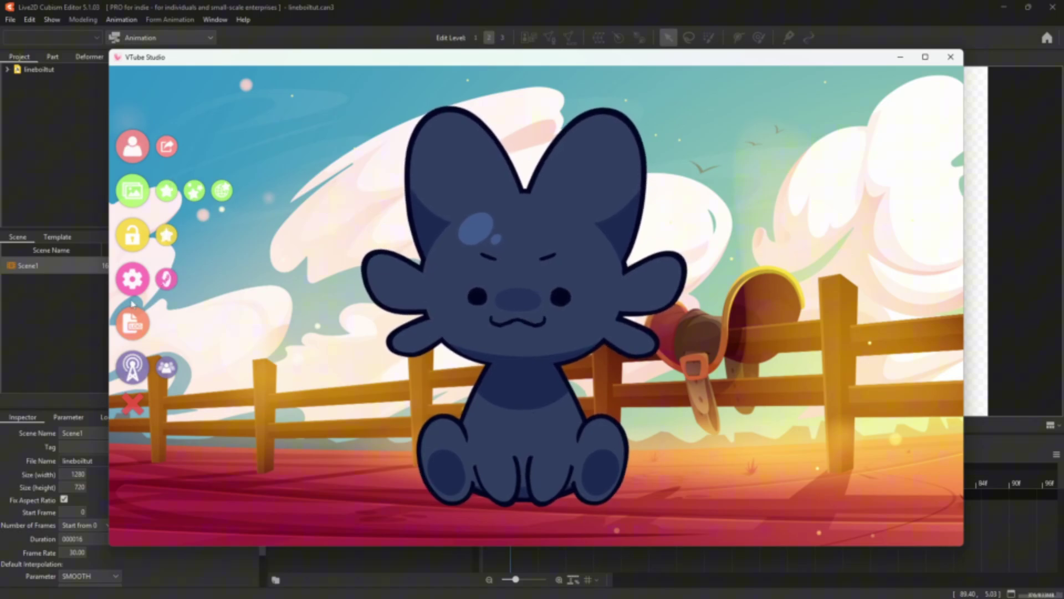
Switch to VTube Studio and clear the skynix model's idle animation in its model settings
left_click(132, 278)
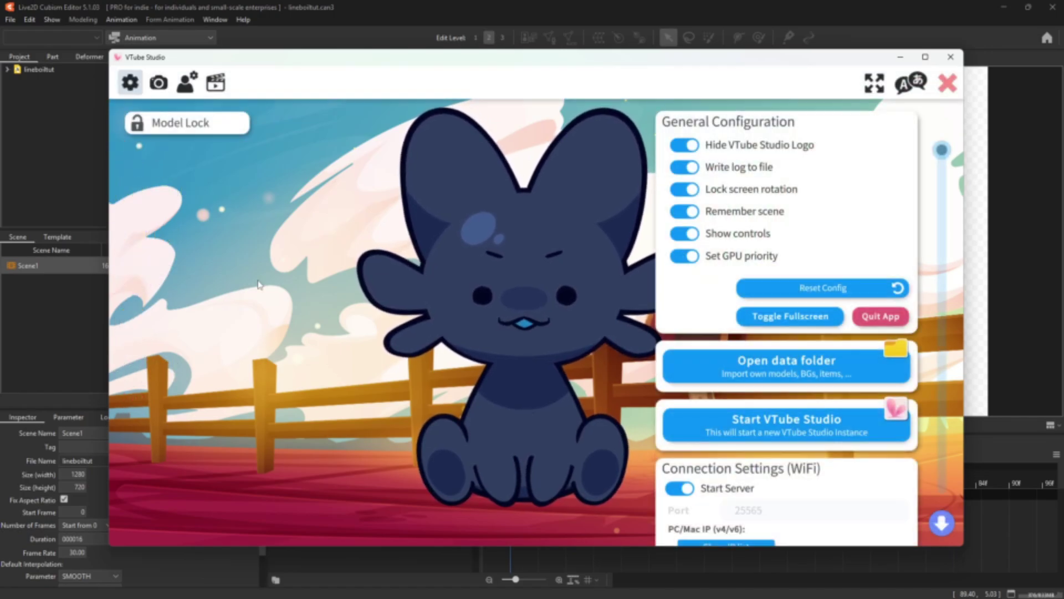
left_click(187, 82)
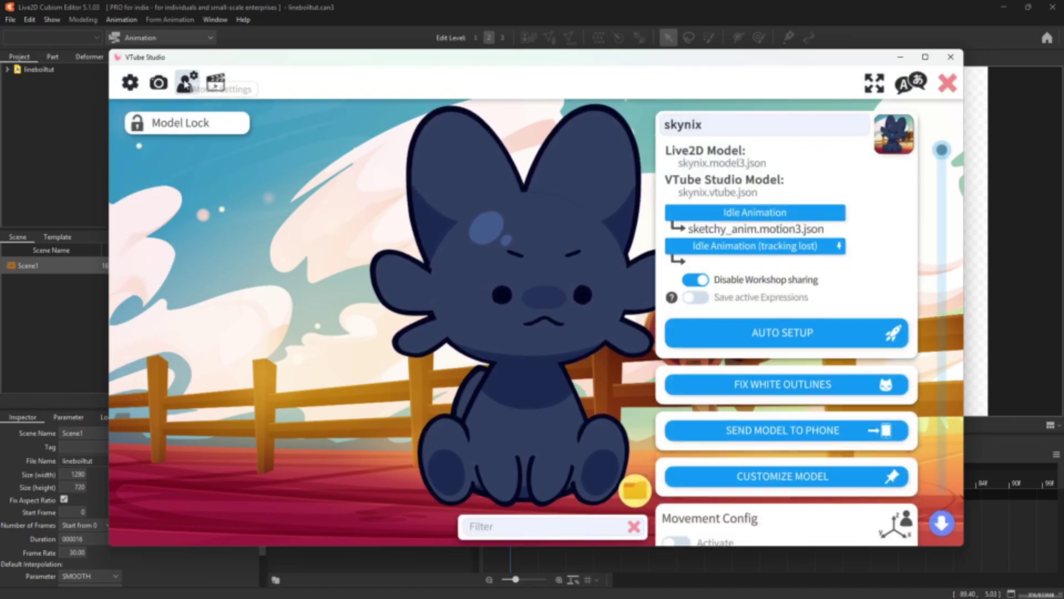
left_click(786, 216)
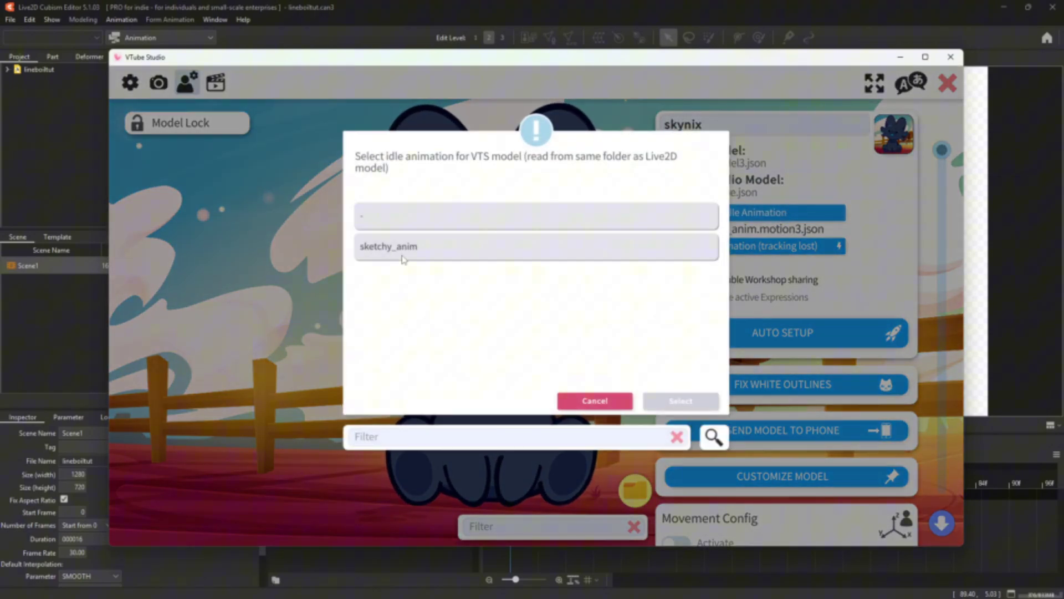
left_click(466, 254)
left_click(534, 219)
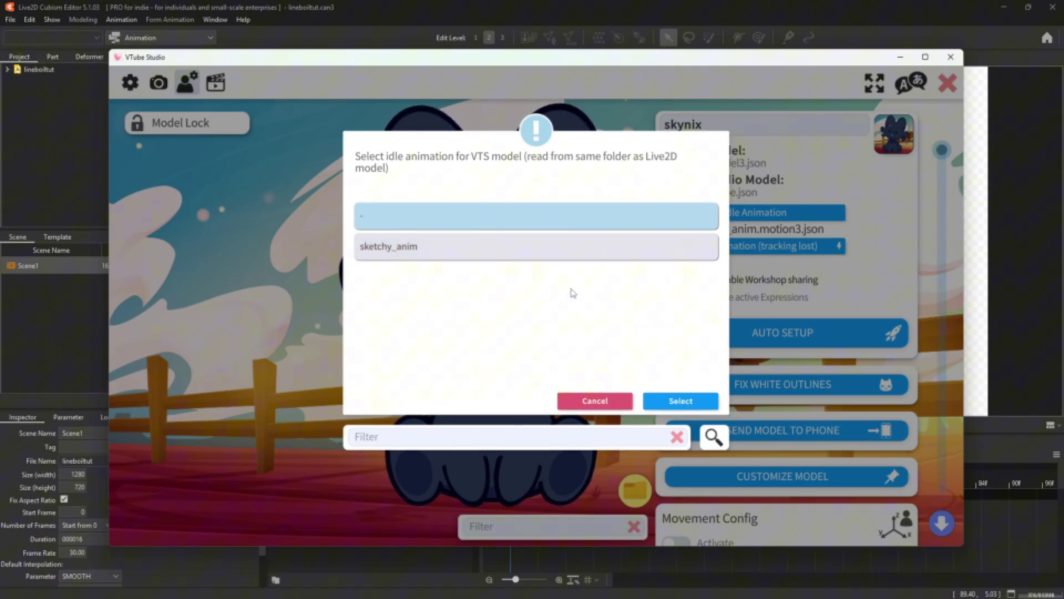
left_click(680, 401)
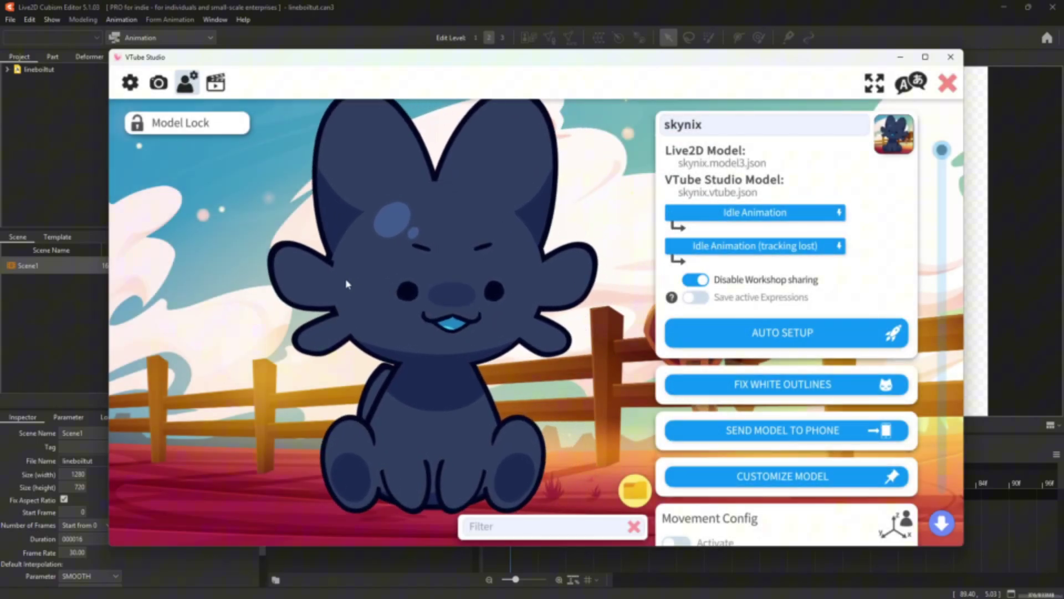
Enlarge the skynix model and set its idle animation to sketchy_anim
scroll(346, 281, "up", 5)
scroll(363, 285, "up", 3)
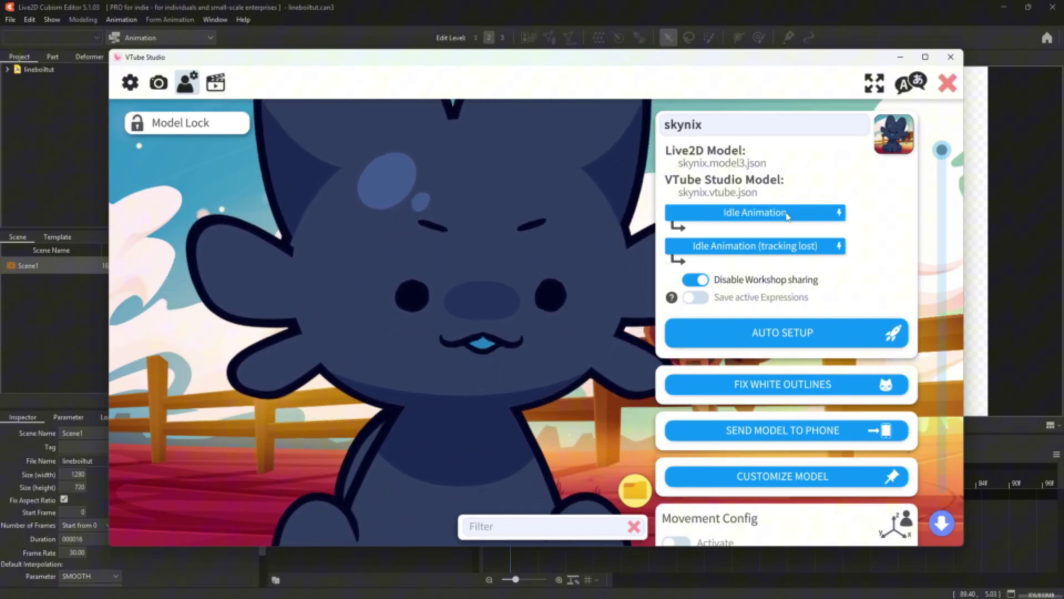
left_click(755, 212)
left_click(565, 253)
left_click(681, 400)
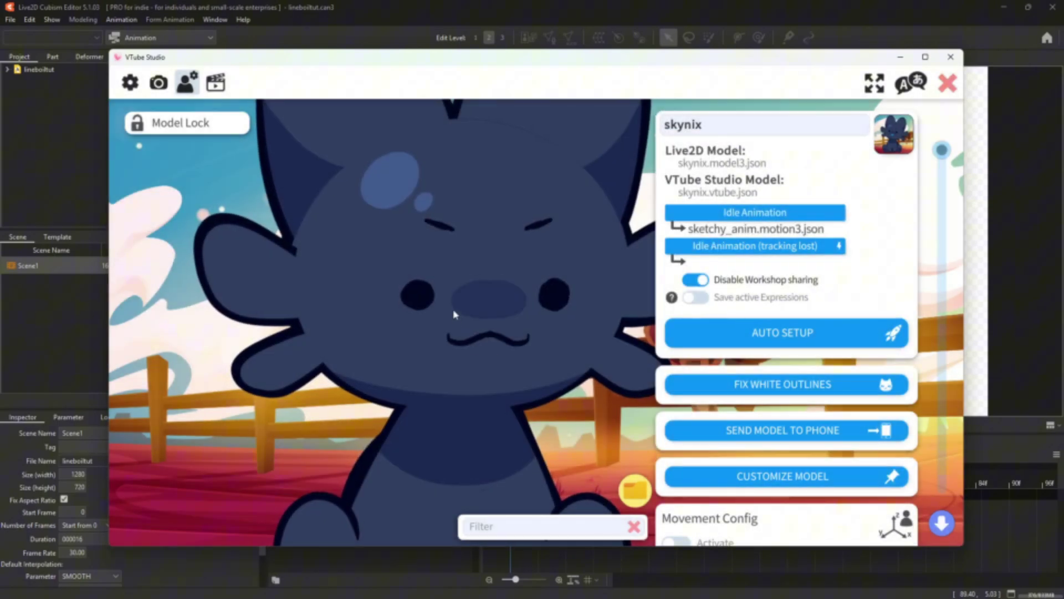